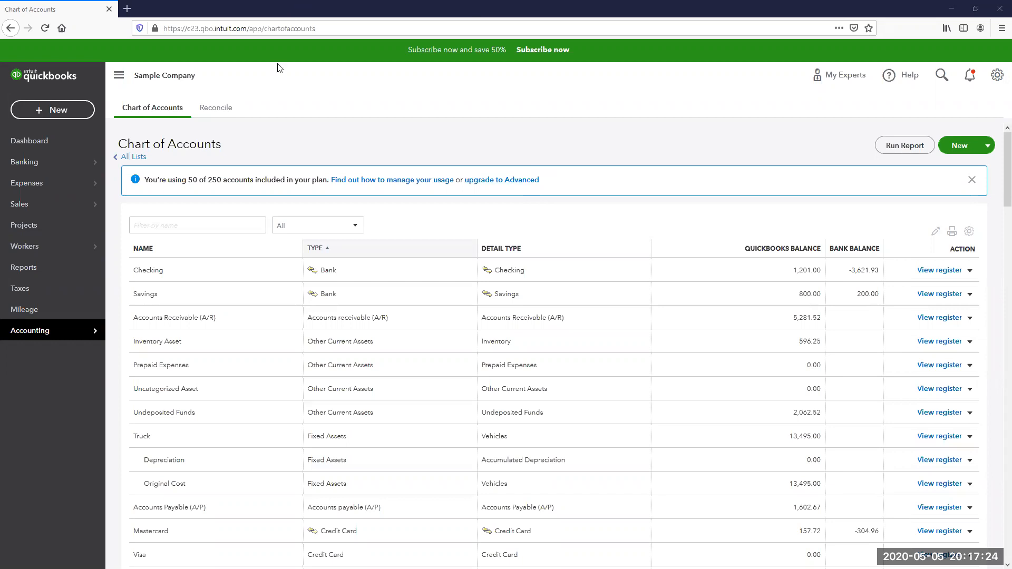
- Visit the company dashboard, then return to the Chart of Accounts
{"action": "left_click", "coordinate": [27, 143]}
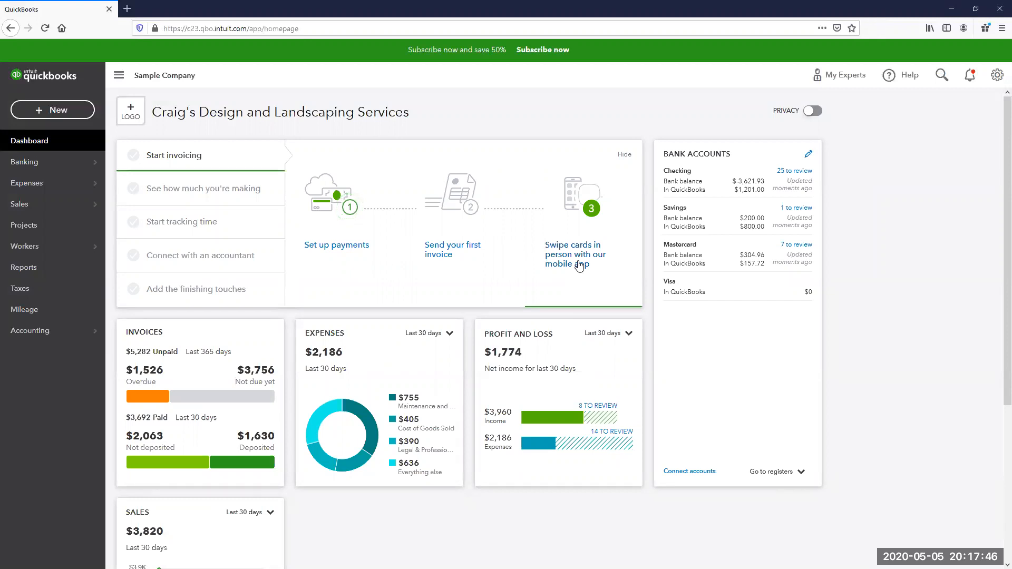
{"action": "mouse_move", "coordinate": [59, 328]}
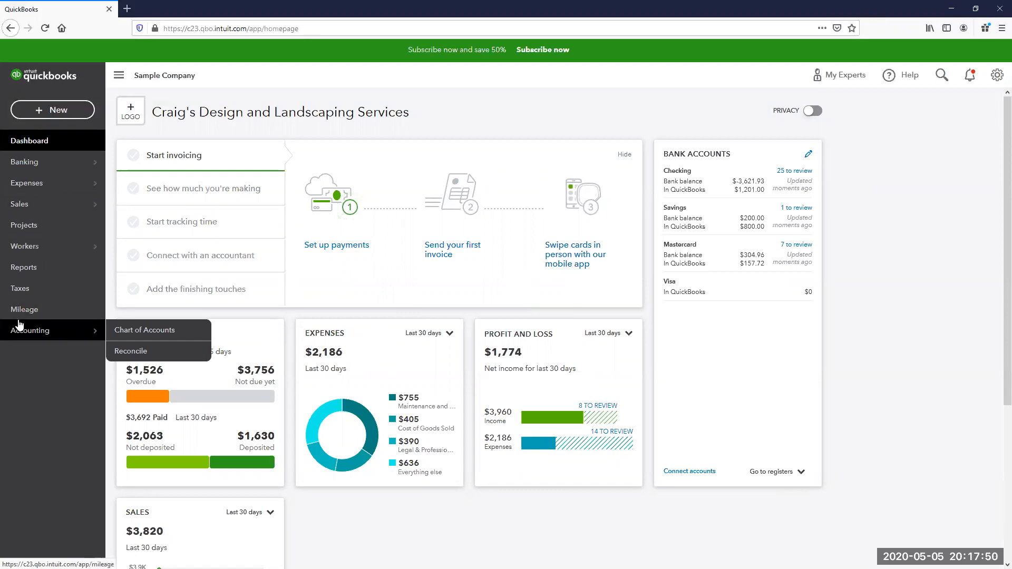
{"action": "left_click", "coordinate": [147, 330]}
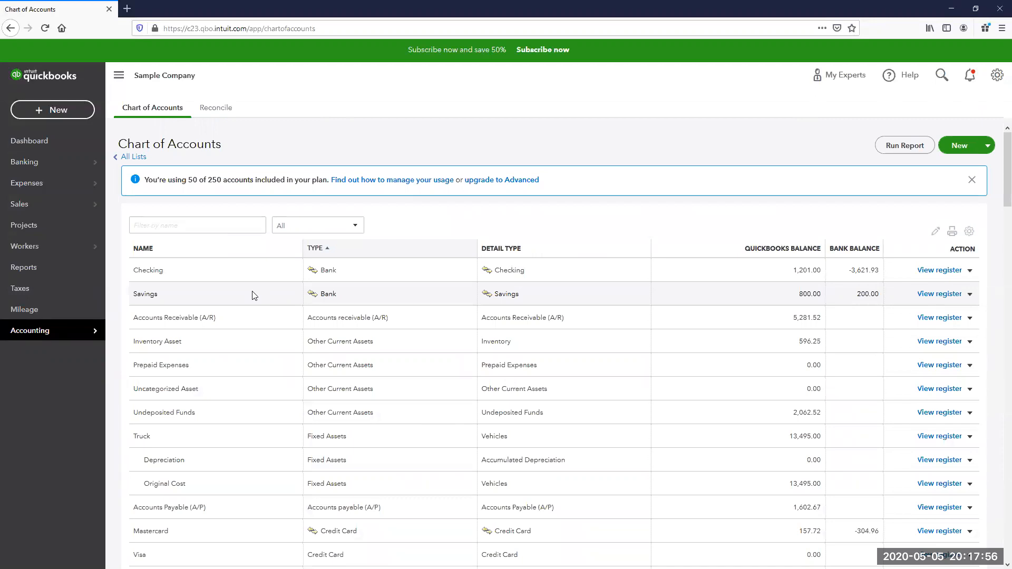
- Create the Long Term Liabilities account 'PPP Notes Payable' using Save and New
{"action": "left_click", "coordinate": [968, 153]}
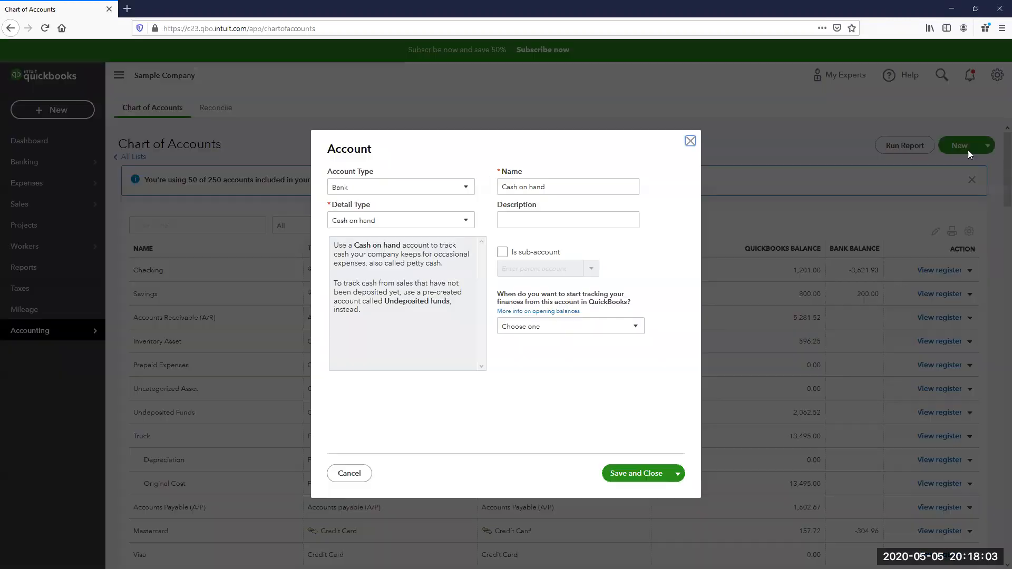
{"action": "left_click", "coordinate": [412, 193]}
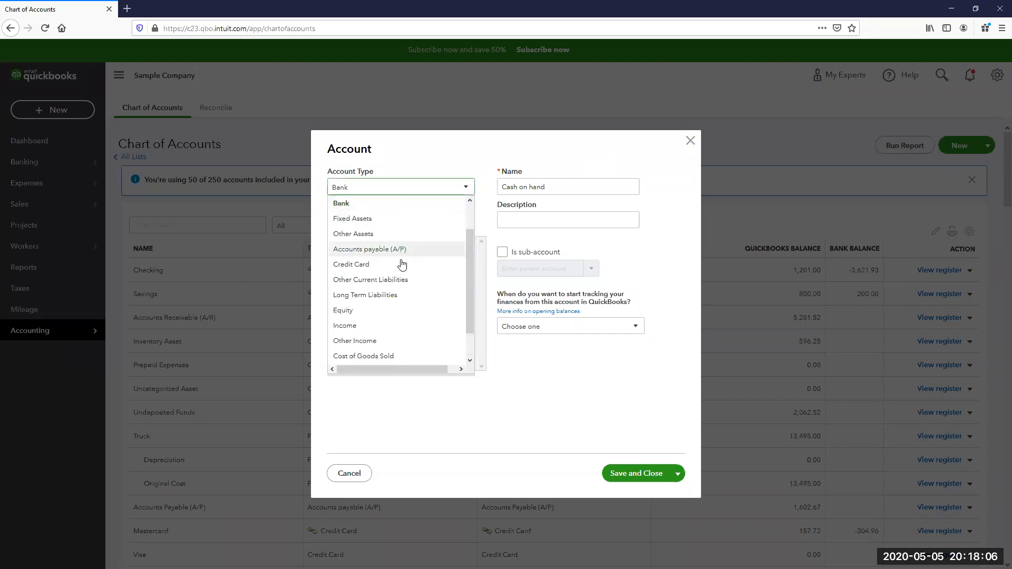
{"action": "scroll", "coordinate": [404, 266], "scroll_direction": "down", "scroll_amount": 1}
{"action": "left_click", "coordinate": [405, 269]}
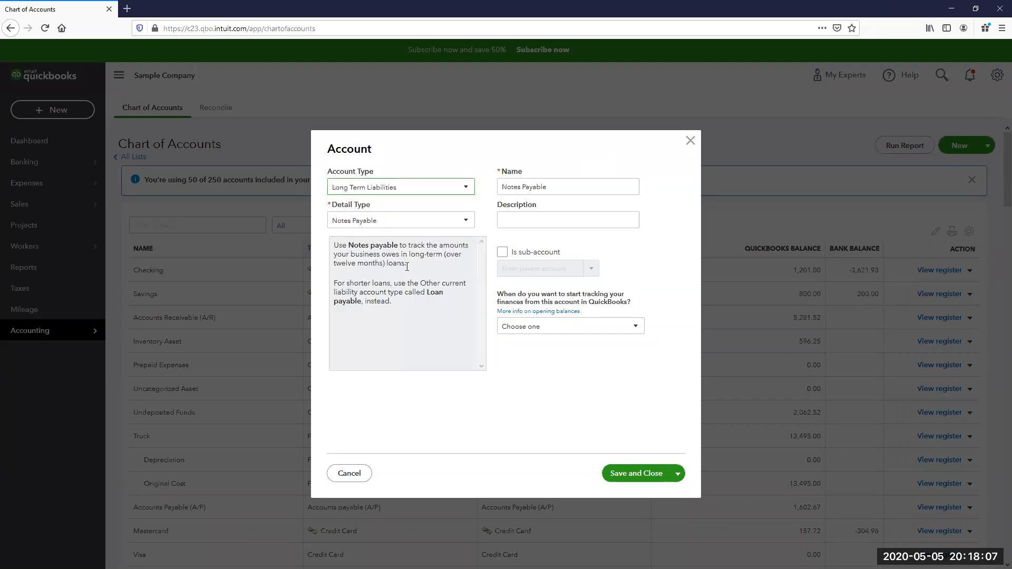
{"action": "left_click", "coordinate": [501, 186]}
{"action": "key", "text": "End"}
{"action": "type", "text": "PPP"}
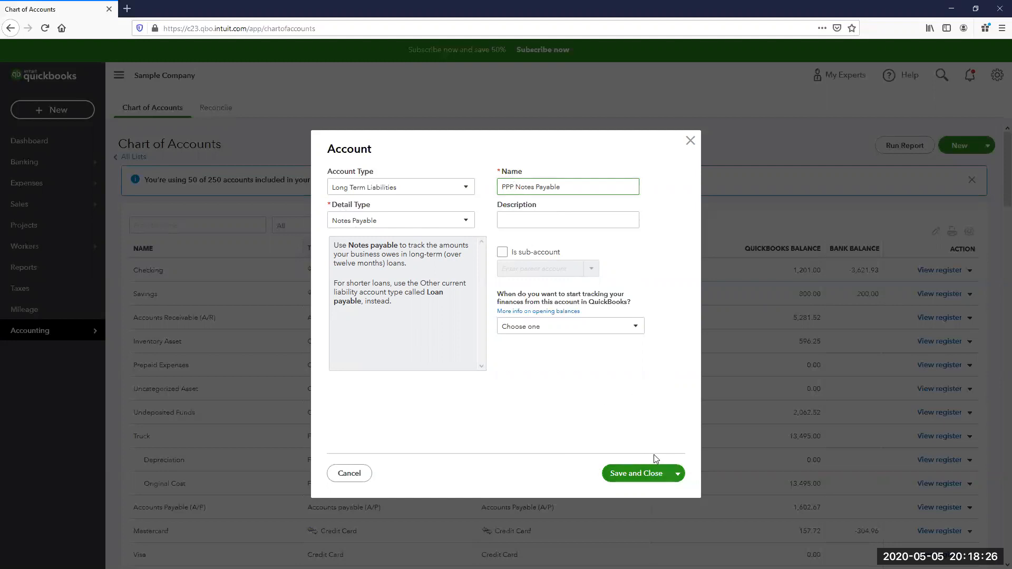
{"action": "left_click", "coordinate": [678, 473]}
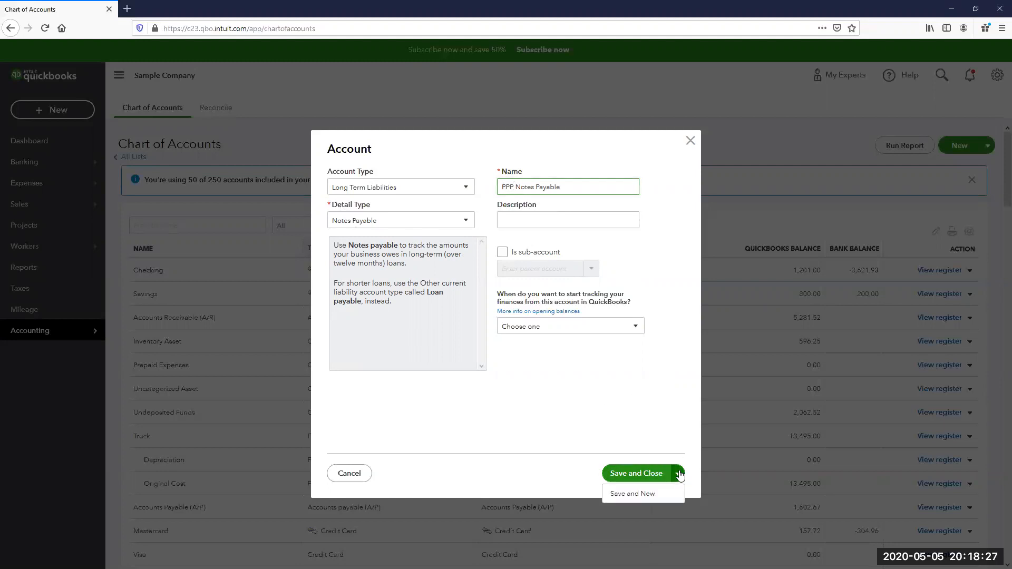
{"action": "left_click", "coordinate": [645, 496]}
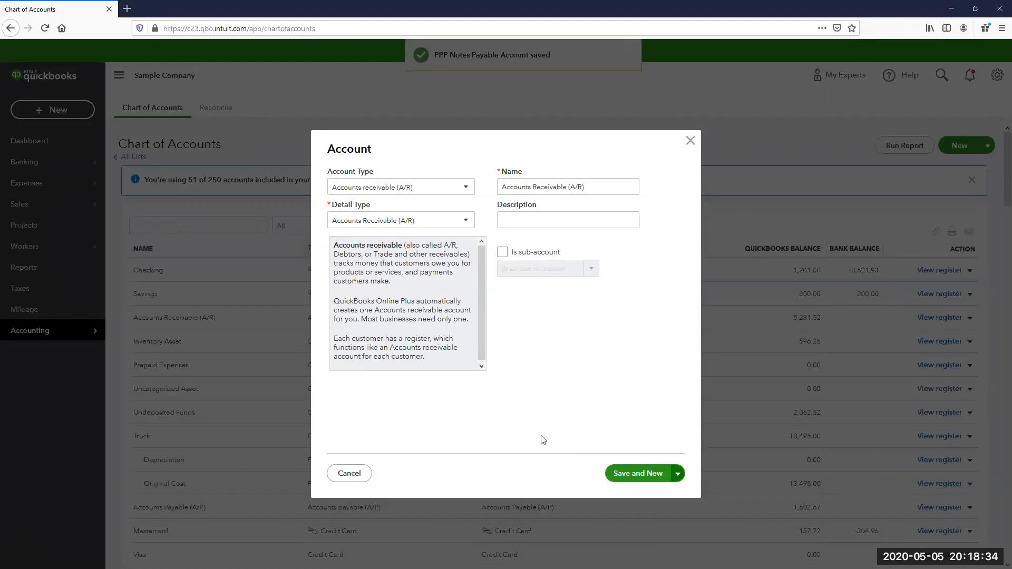
- Add Other Current Liabilities account 'PPP Notes Payable - Forgivable Portion' (detail type Other Current Liabilities), Save and New
{"action": "left_click", "coordinate": [415, 193]}
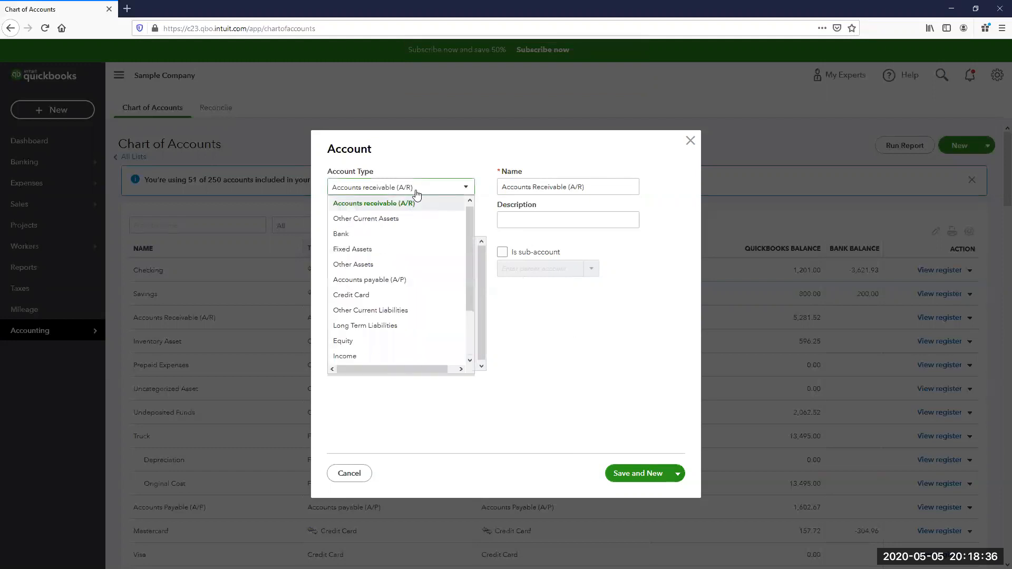
{"action": "left_click", "coordinate": [372, 311]}
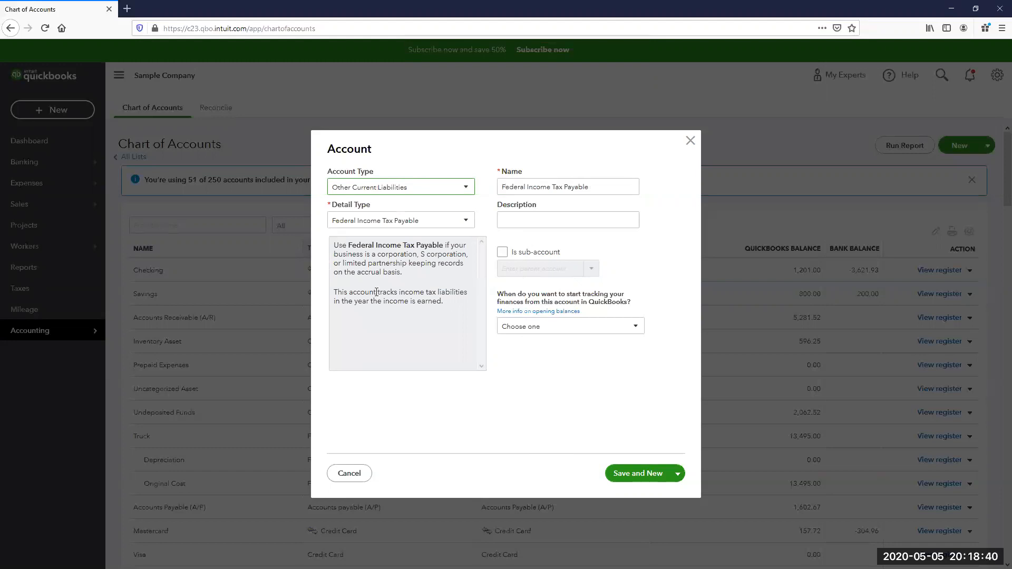
{"action": "left_click", "coordinate": [380, 220]}
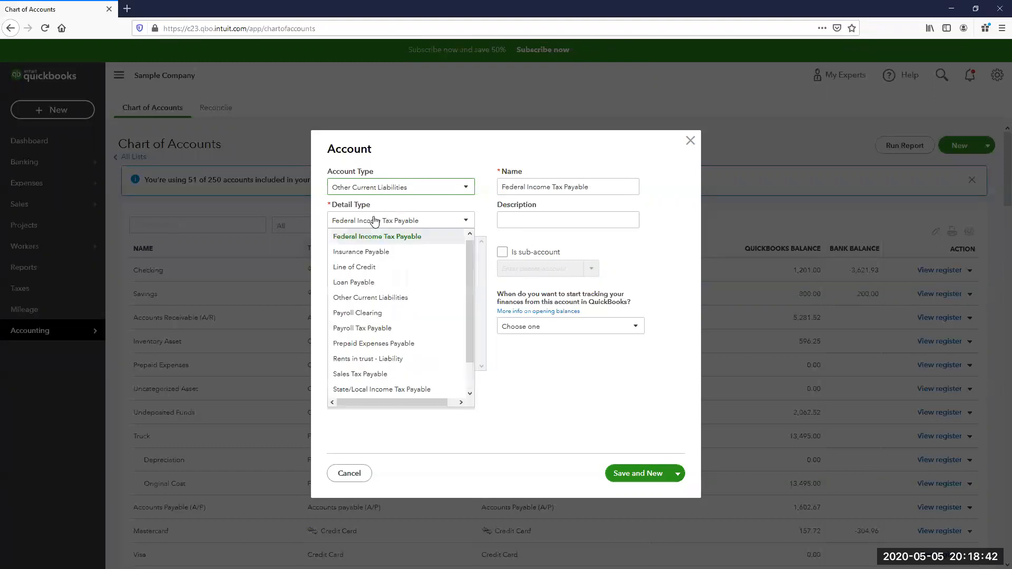
{"action": "left_click", "coordinate": [370, 298]}
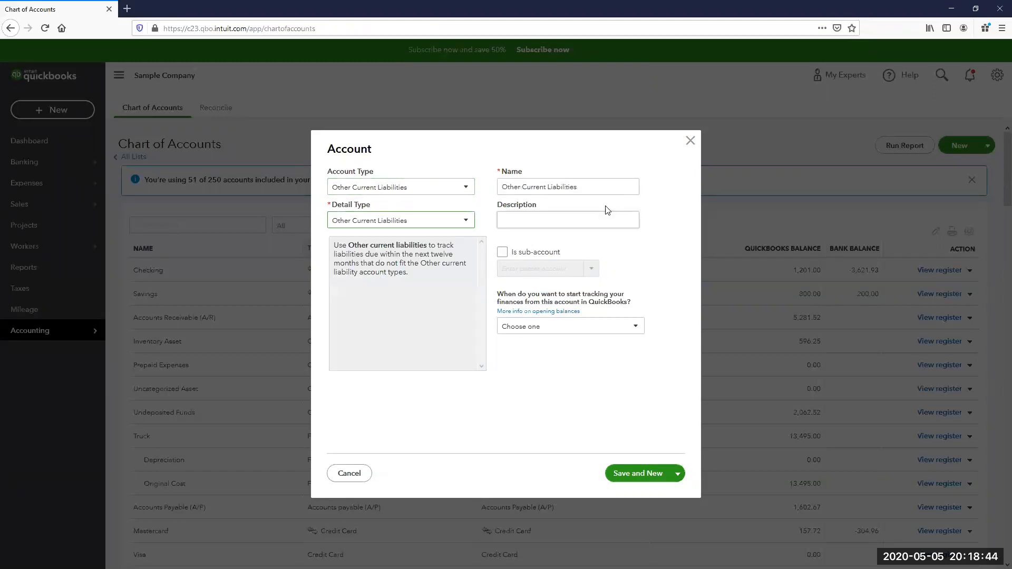
{"action": "triple_click", "coordinate": [554, 186]}
{"action": "type", "text": "PP"}
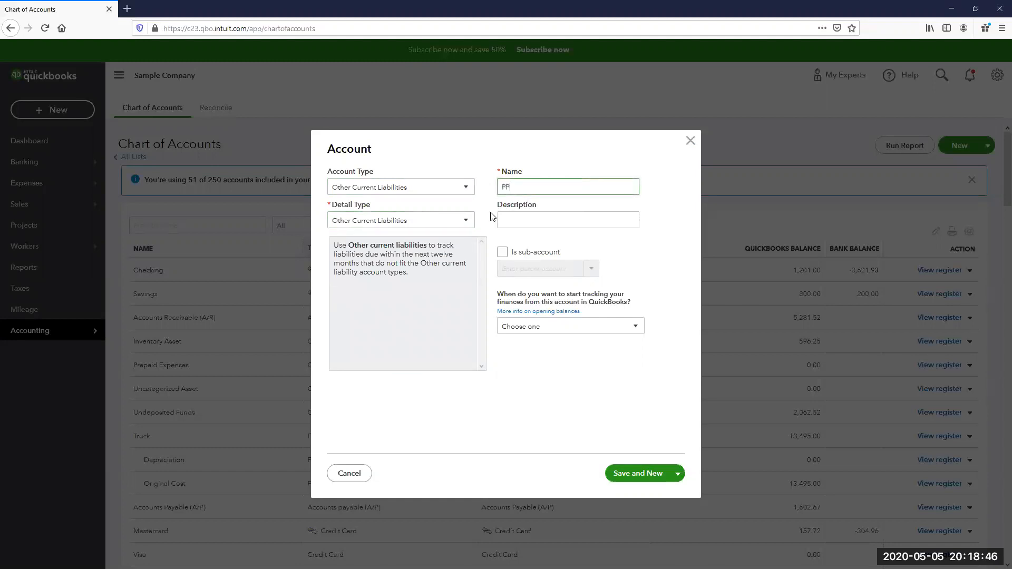
{"action": "type", "text": "P Notes Payable - Forgivable Portion"}
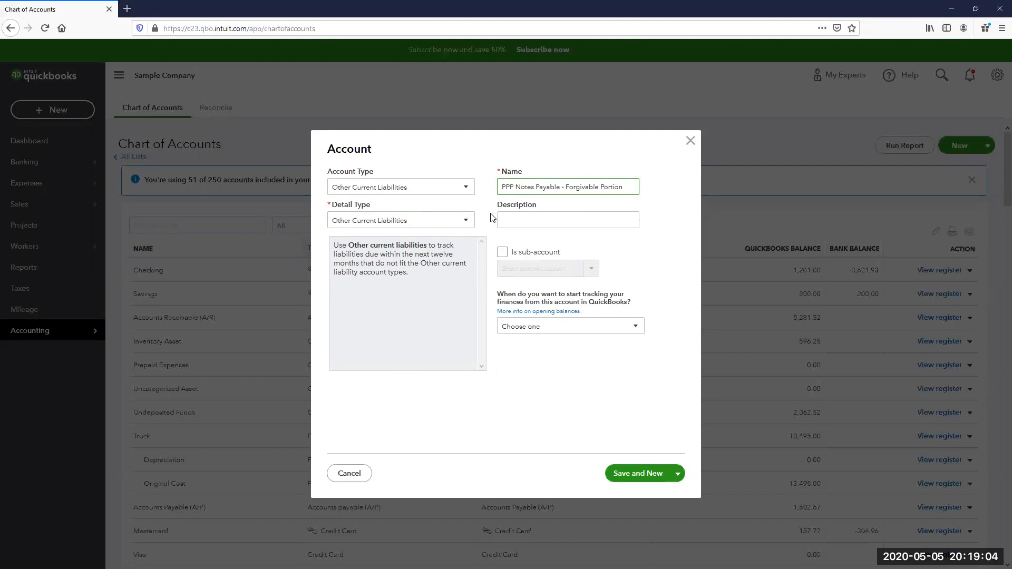
{"action": "left_click", "coordinate": [648, 474]}
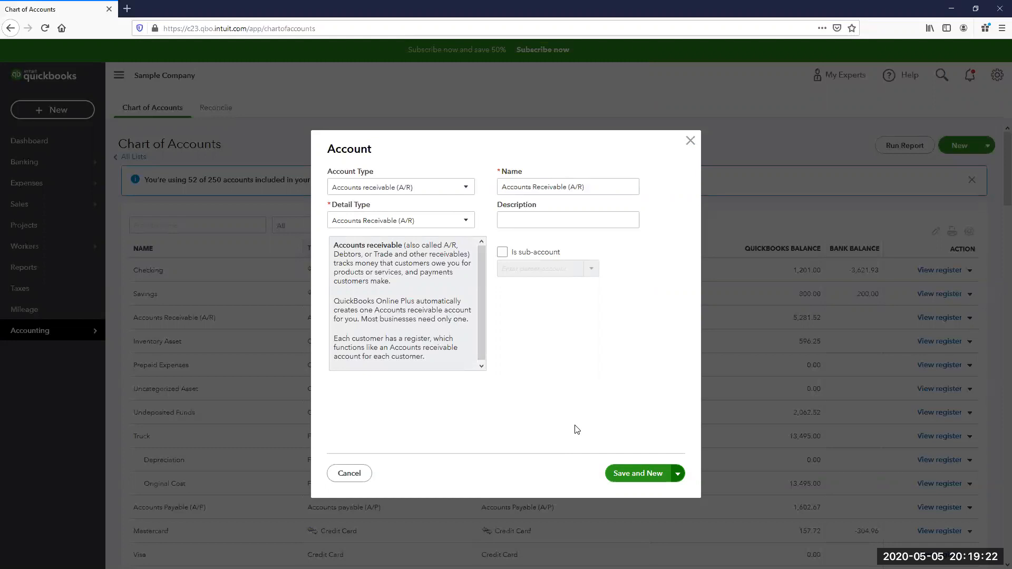
- Add 'Accrued Interest Payable - PPP' as an Other Current Liabilities account, then Save and Close
{"action": "left_click", "coordinate": [377, 188]}
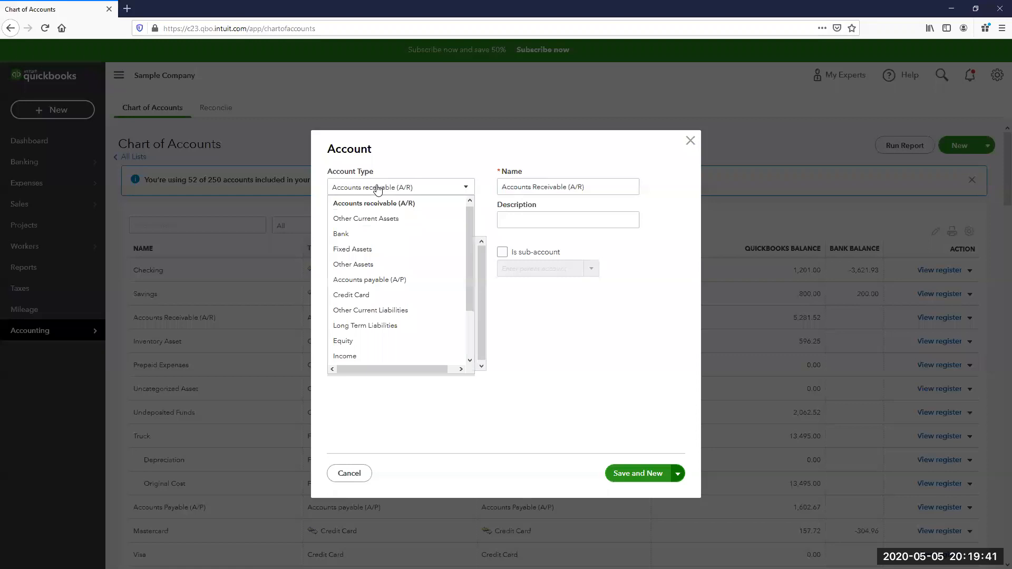
{"action": "left_click", "coordinate": [392, 309]}
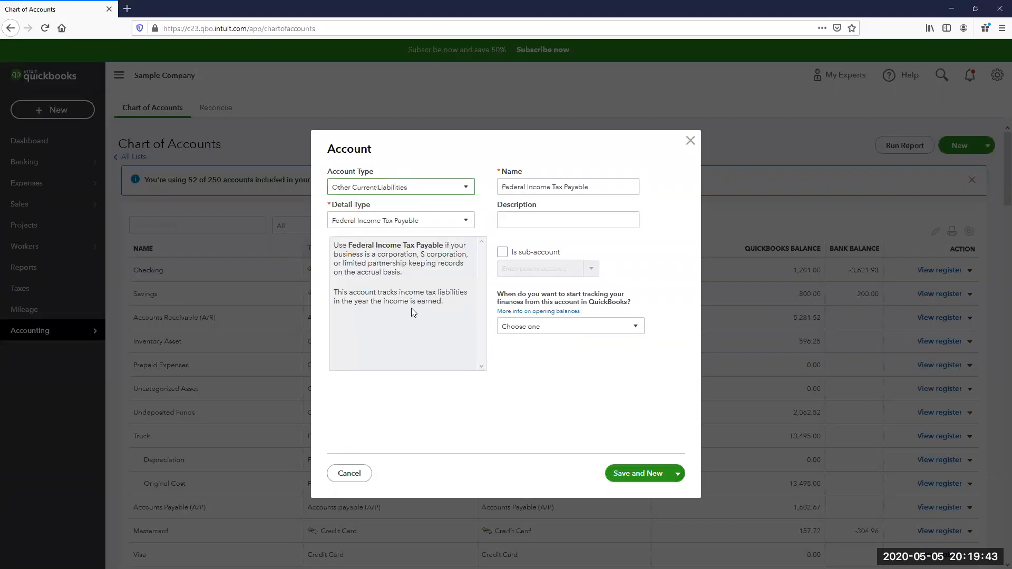
{"action": "left_click", "coordinate": [399, 221]}
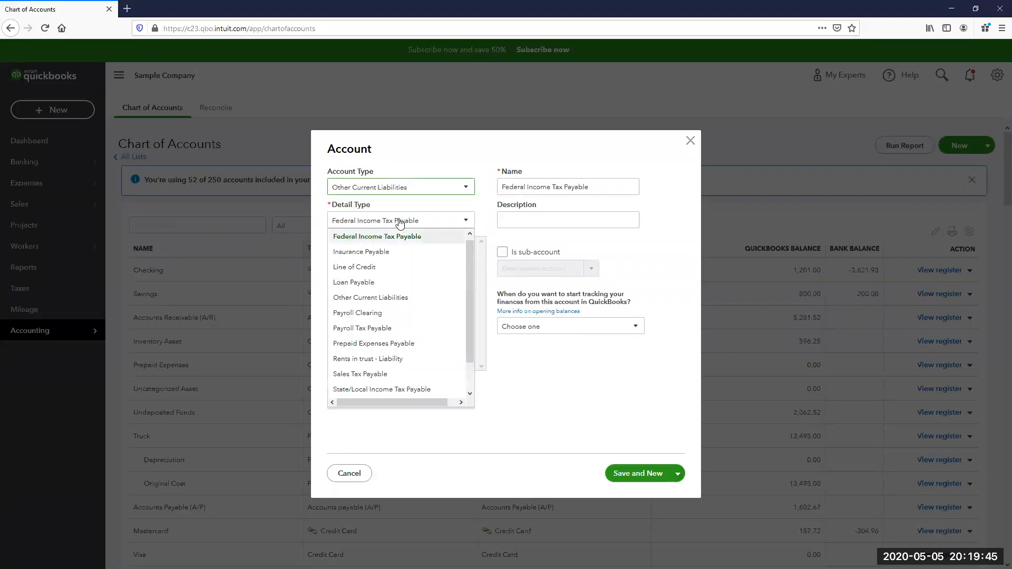
{"action": "left_click", "coordinate": [388, 297]}
{"action": "type", "text": "A"}
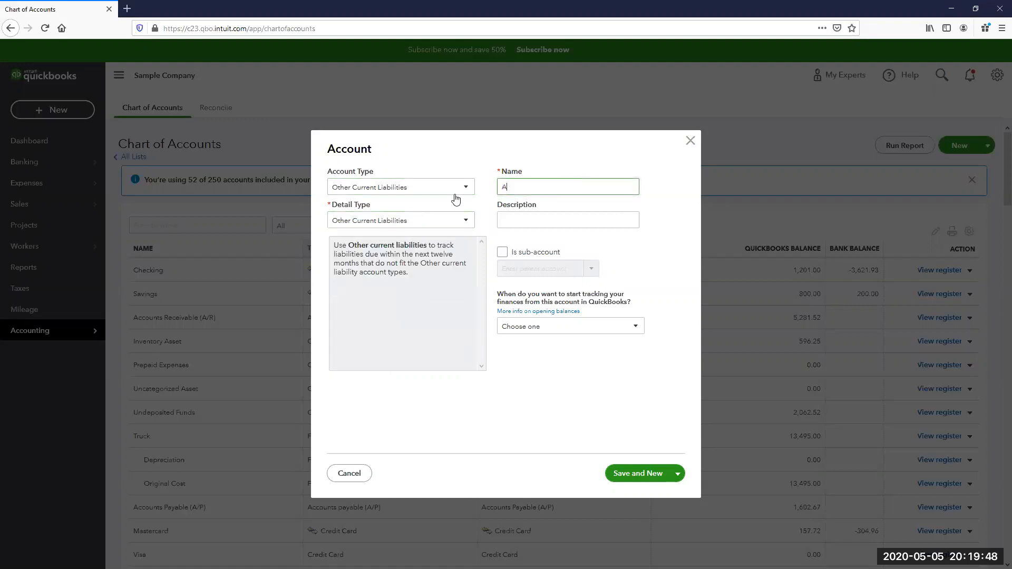
{"action": "type", "text": "ccrued Interest Payable - PPP"}
{"action": "left_click", "coordinate": [678, 474]}
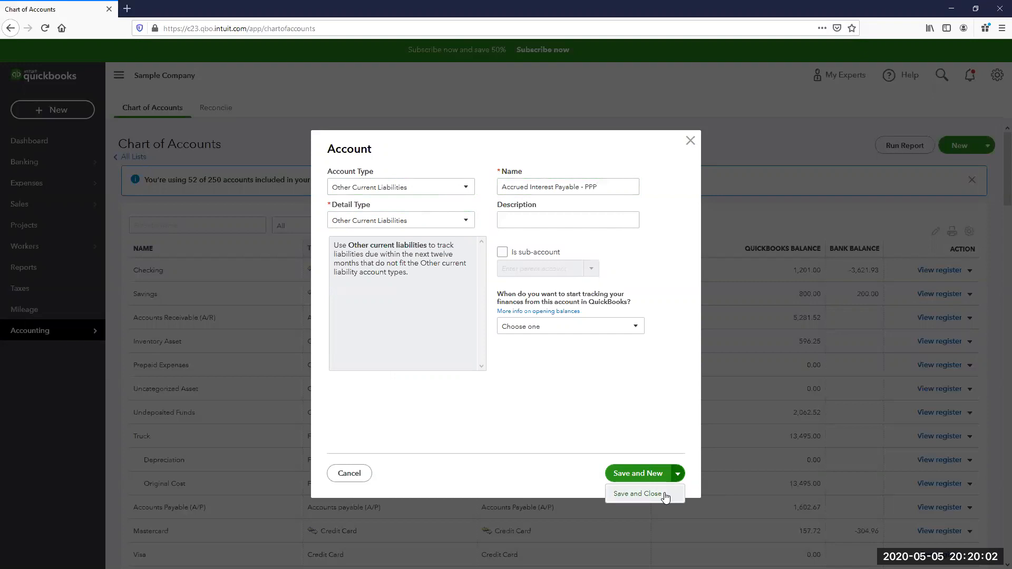
{"action": "left_click", "coordinate": [664, 494]}
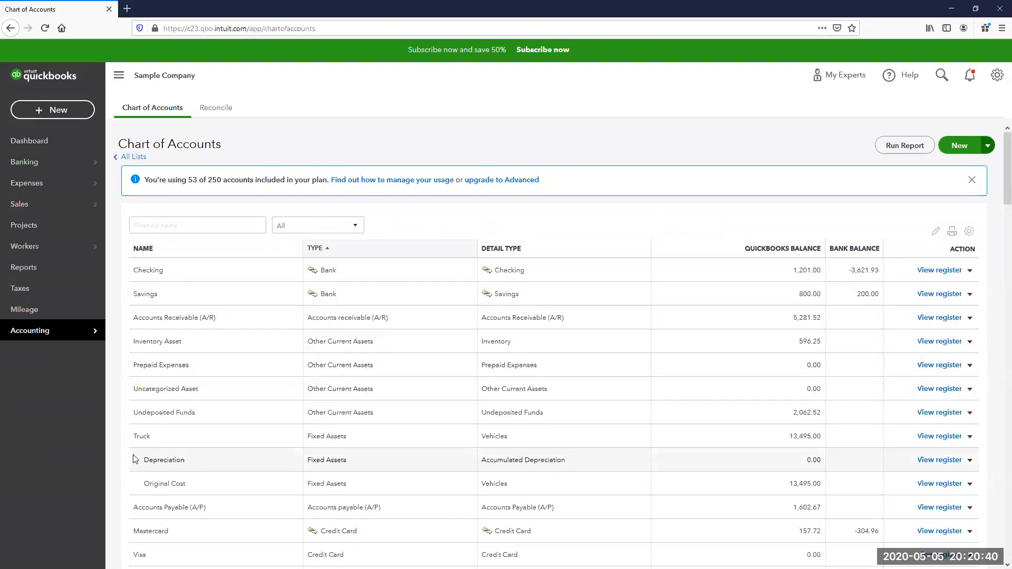
- Enable 'Track expenses and items by customer' under Expenses > Bills and expenses, and save
{"action": "left_click", "coordinate": [998, 76]}
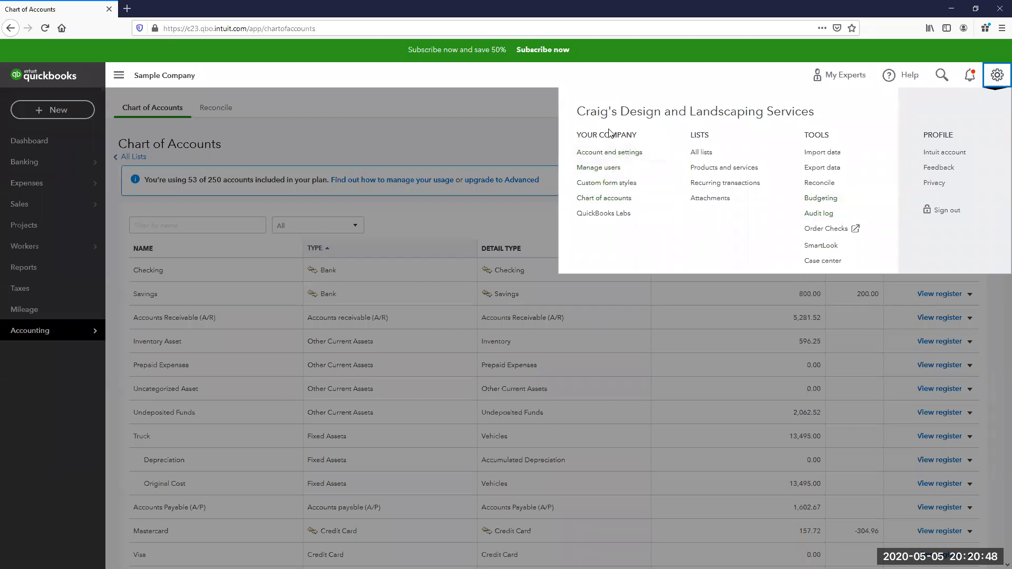
{"action": "left_click", "coordinate": [599, 154]}
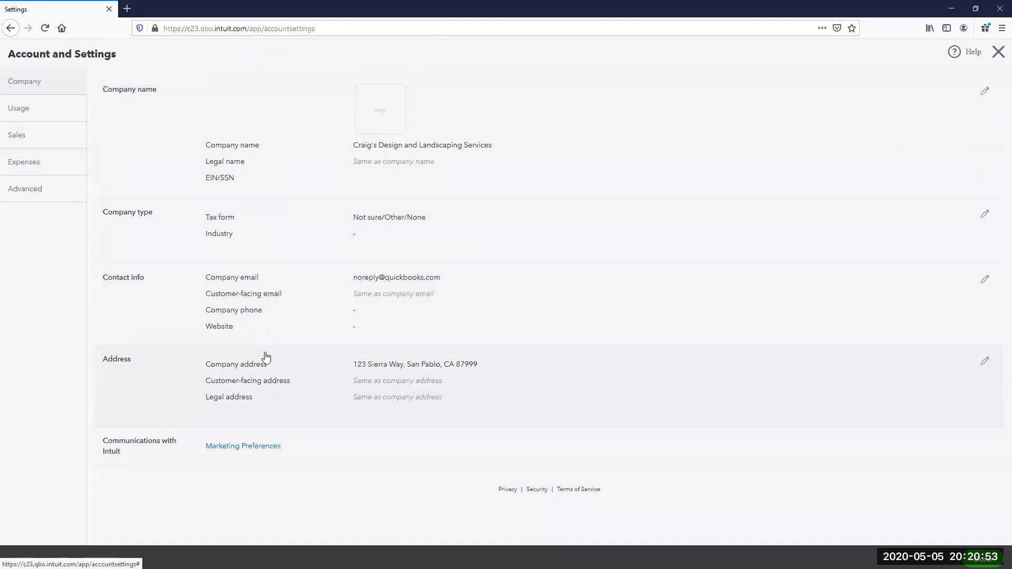
{"action": "left_click", "coordinate": [35, 161]}
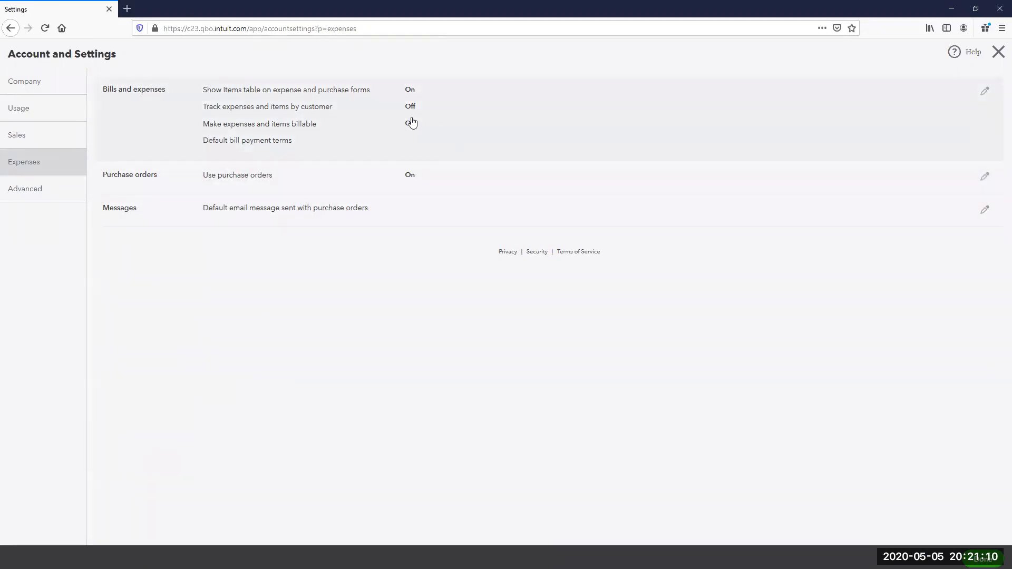
{"action": "left_click", "coordinate": [985, 95]}
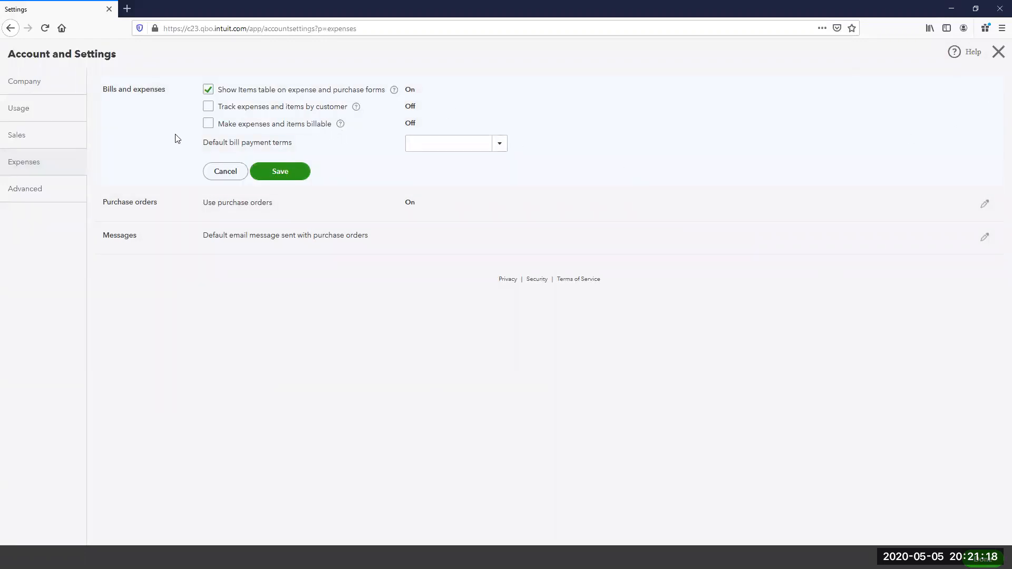
{"action": "left_click", "coordinate": [208, 107]}
{"action": "left_click", "coordinate": [290, 172]}
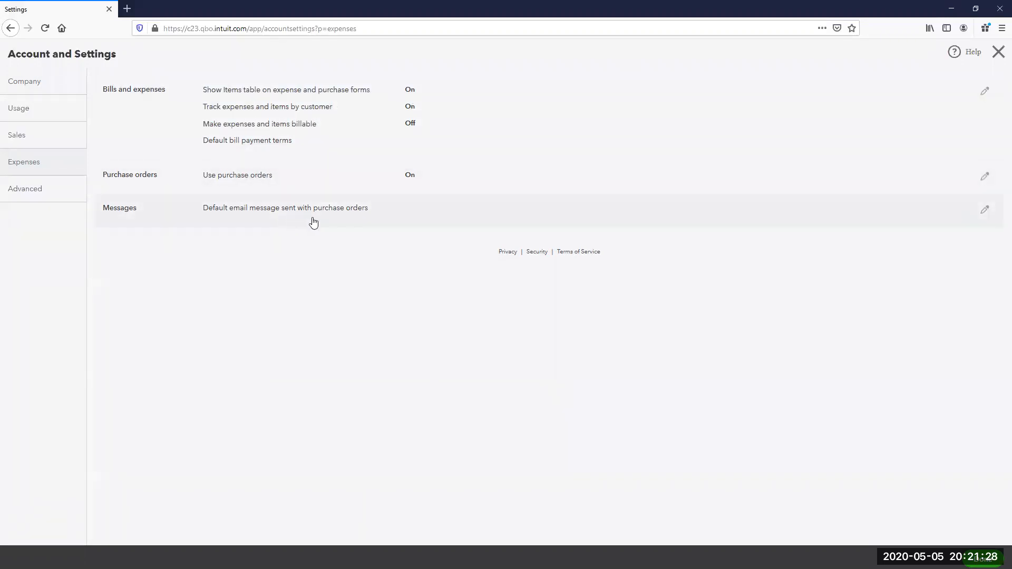
{"action": "left_click", "coordinate": [983, 558]}
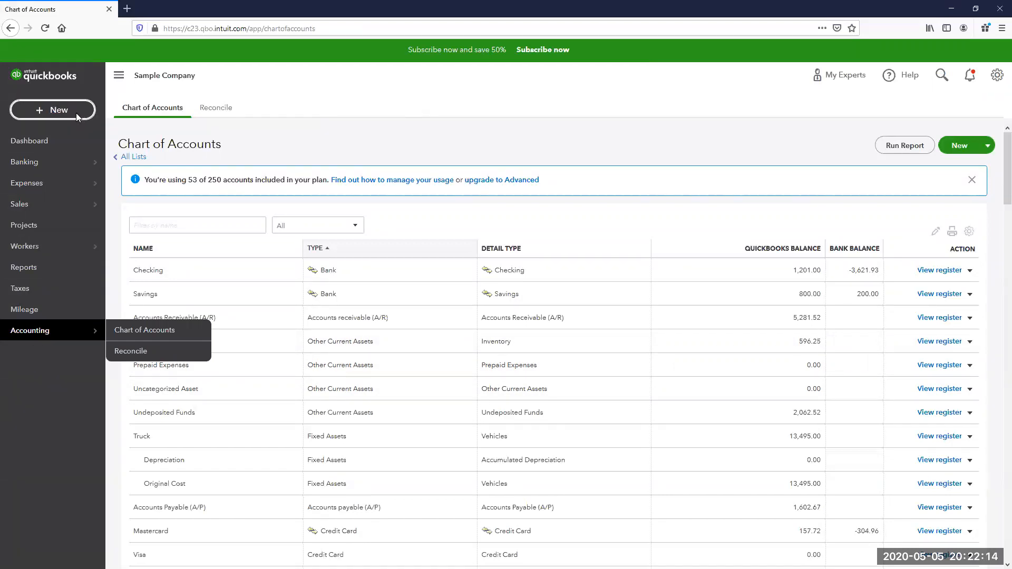
- Start a new bank deposit dated 05/01/2020
{"action": "left_click", "coordinate": [76, 112]}
{"action": "left_click", "coordinate": [421, 174]}
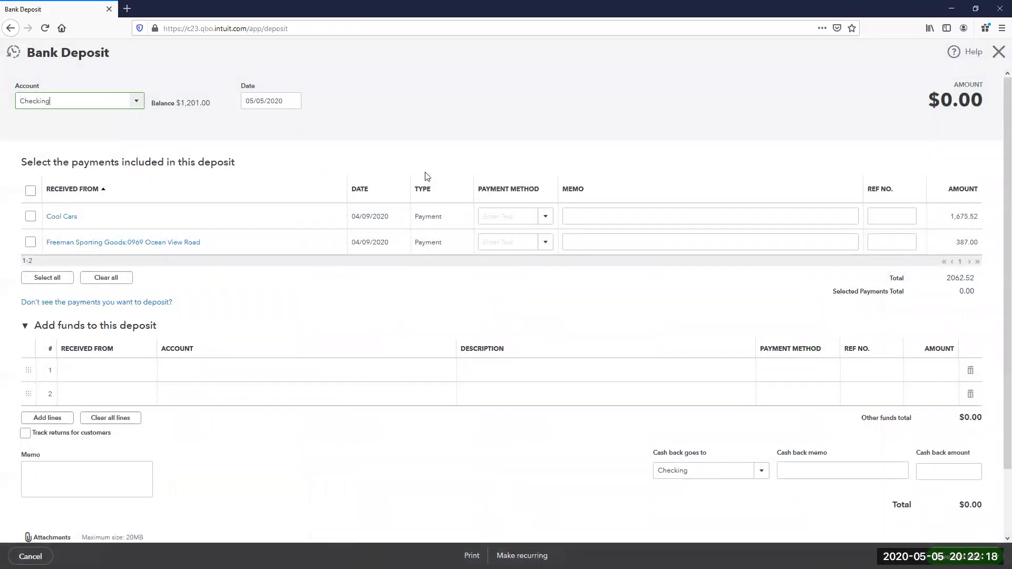
{"action": "left_click", "coordinate": [299, 104]}
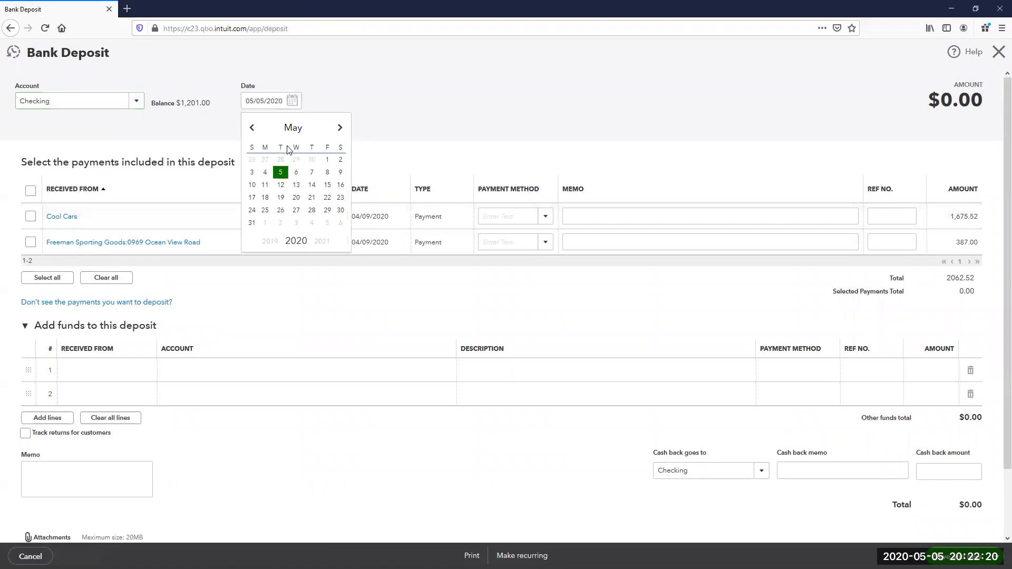
{"action": "left_click", "coordinate": [326, 165]}
- Add PPP Funds as a new customer in Received From on the first funds line
{"action": "left_click", "coordinate": [101, 372]}
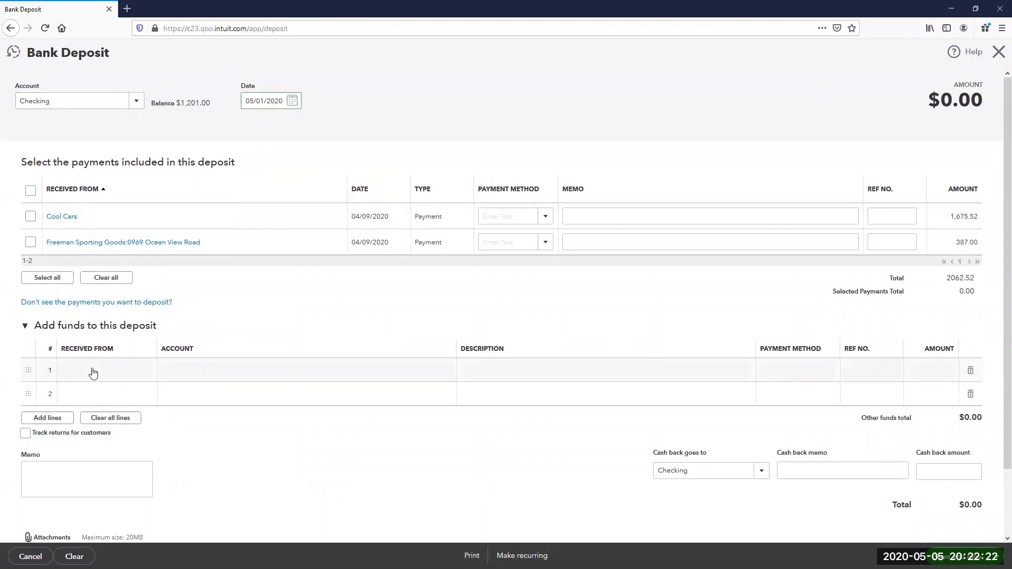
{"action": "type", "text": "PPP Funds"}
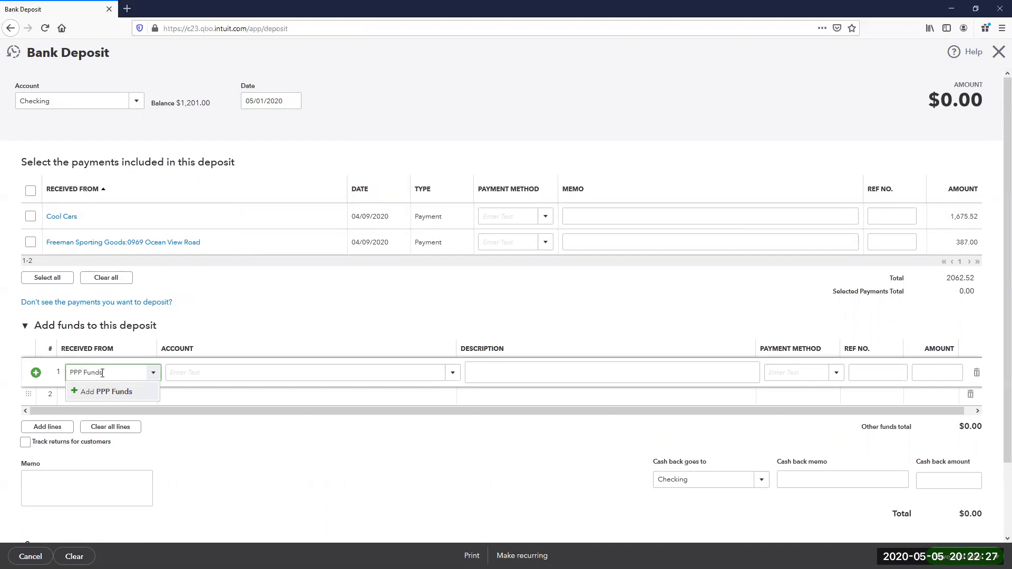
{"action": "left_click", "coordinate": [126, 394]}
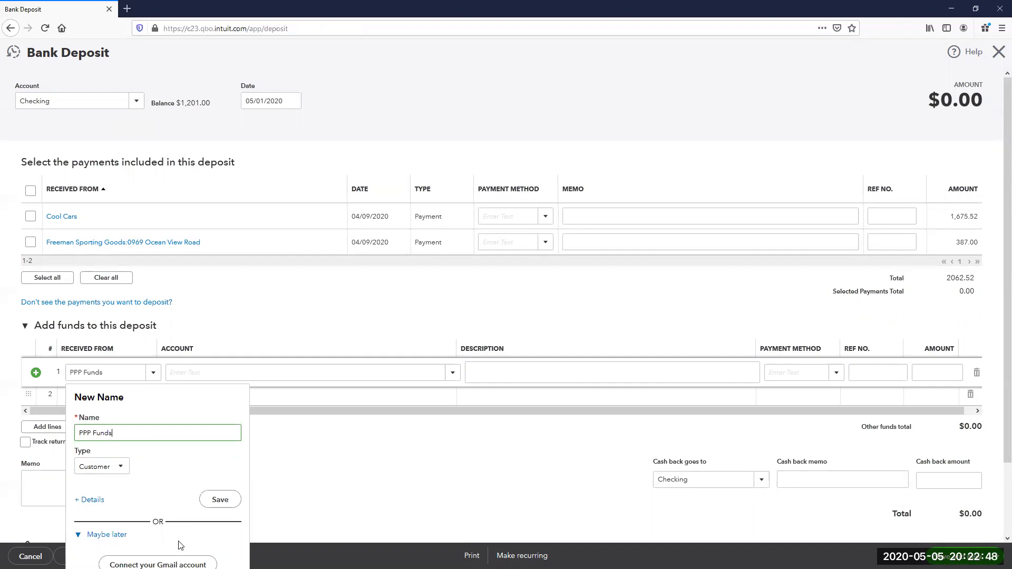
{"action": "left_click", "coordinate": [219, 499]}
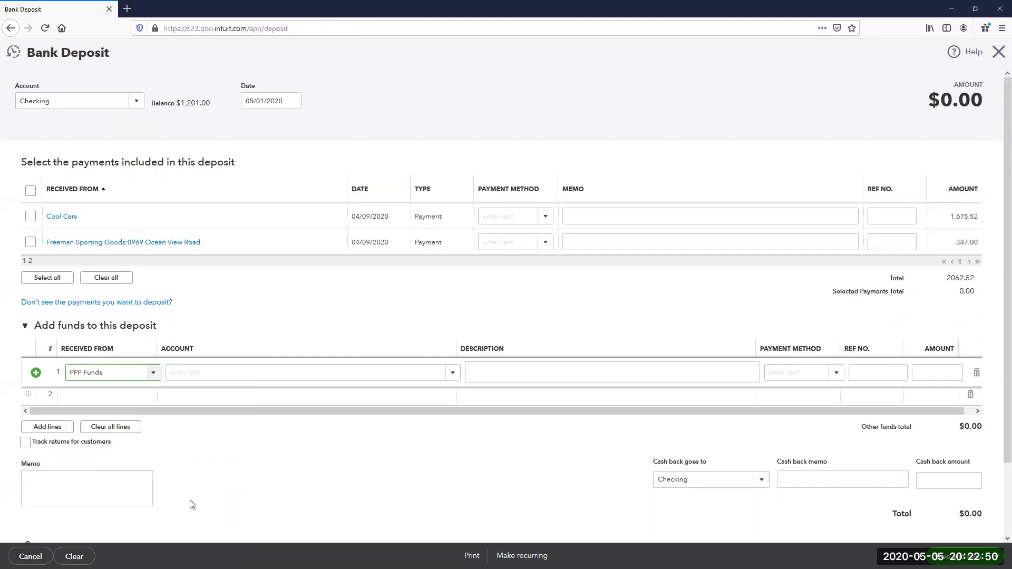
- Credit 25,000.00 to PPP Notes Payable as the original PPP loan, save, and go to Reports
{"action": "left_click", "coordinate": [190, 375]}
{"action": "type", "text": "PPP"}
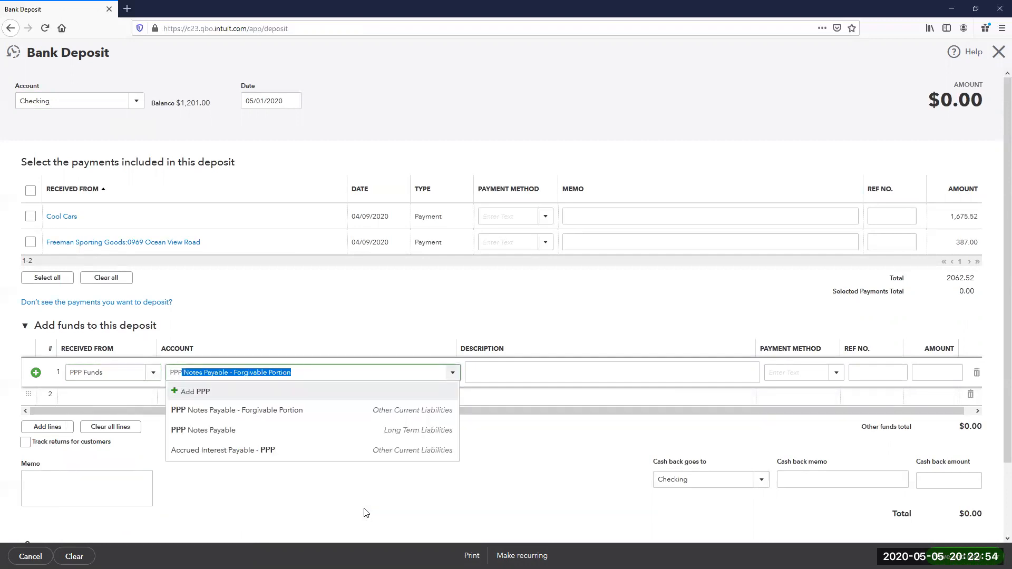
{"action": "left_click", "coordinate": [246, 430]}
{"action": "type", "text": "Original Paycheck Protection Loan "}
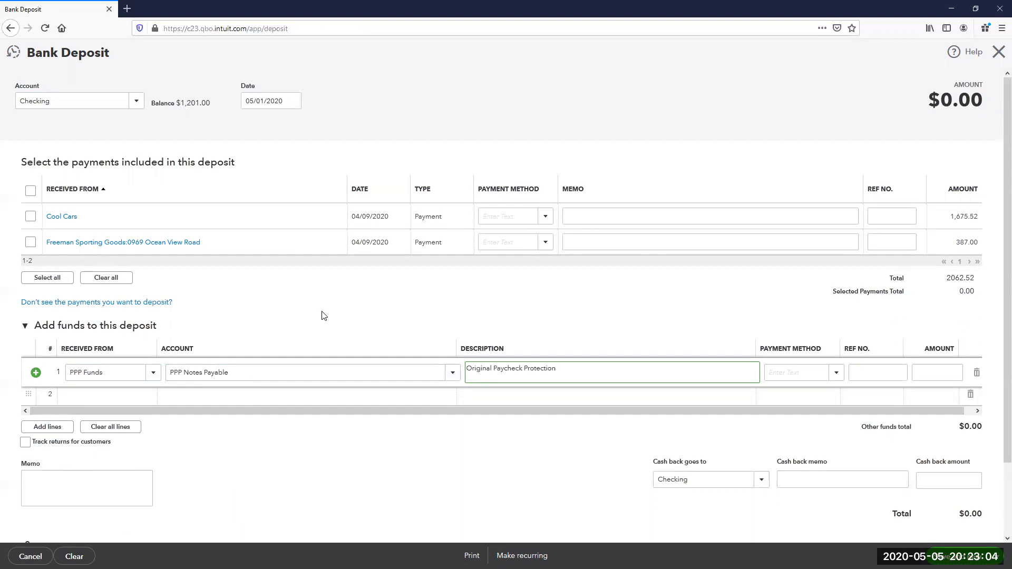
{"action": "type", "text": "- Dyeue 05/01/20"}
{"action": "key", "text": "Tab"}
{"action": "key", "text": "Tab"}
{"action": "key", "text": "Tab"}
{"action": "type", "text": "2500"}
{"action": "key", "text": "Tab"}
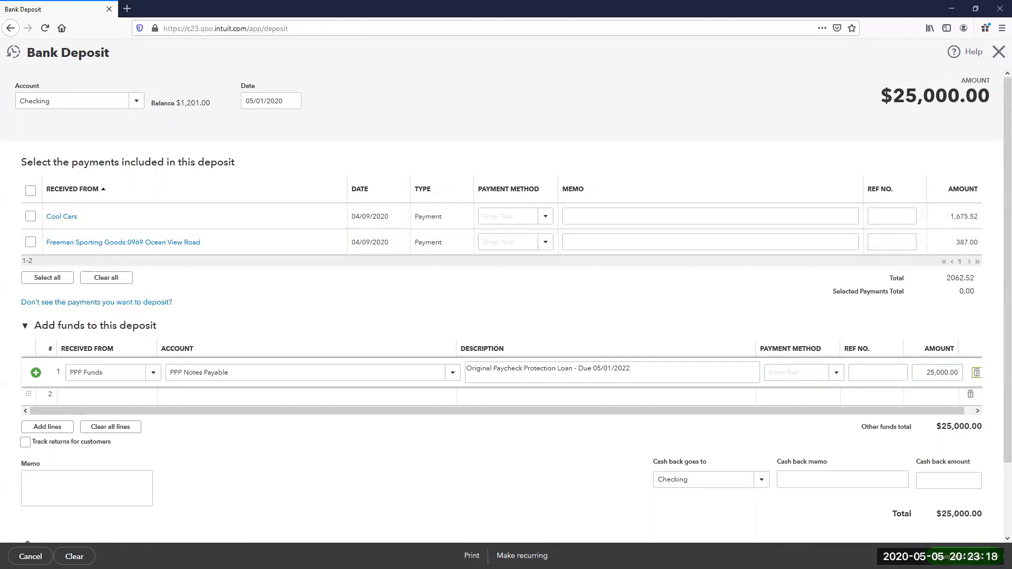
{"action": "left_click", "coordinate": [946, 540]}
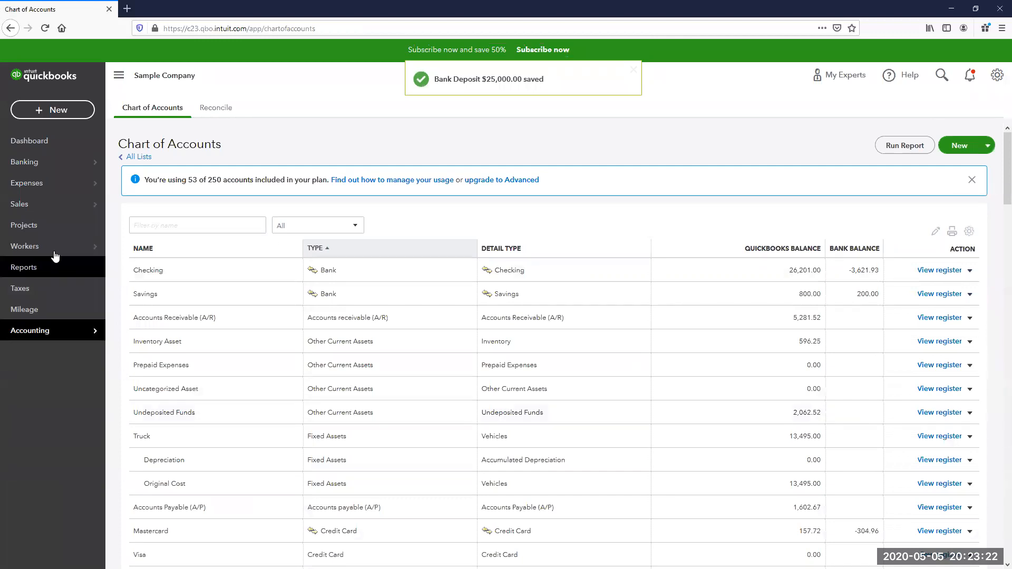
{"action": "left_click", "coordinate": [47, 271]}
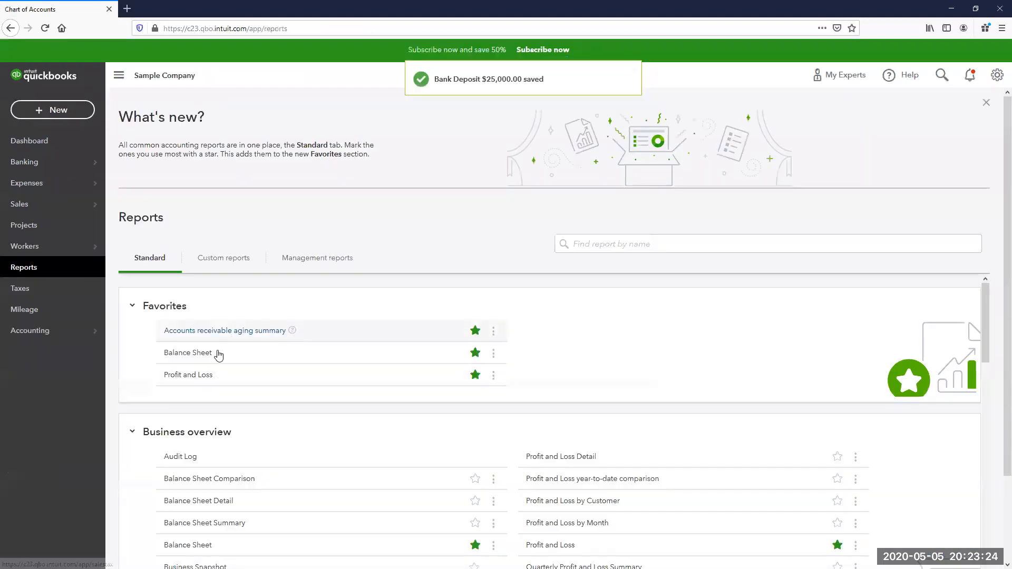
- Open the Balance Sheet and scroll to PPP Notes Payable at 25,000.00 under long-term liabilities
{"action": "left_click", "coordinate": [184, 353]}
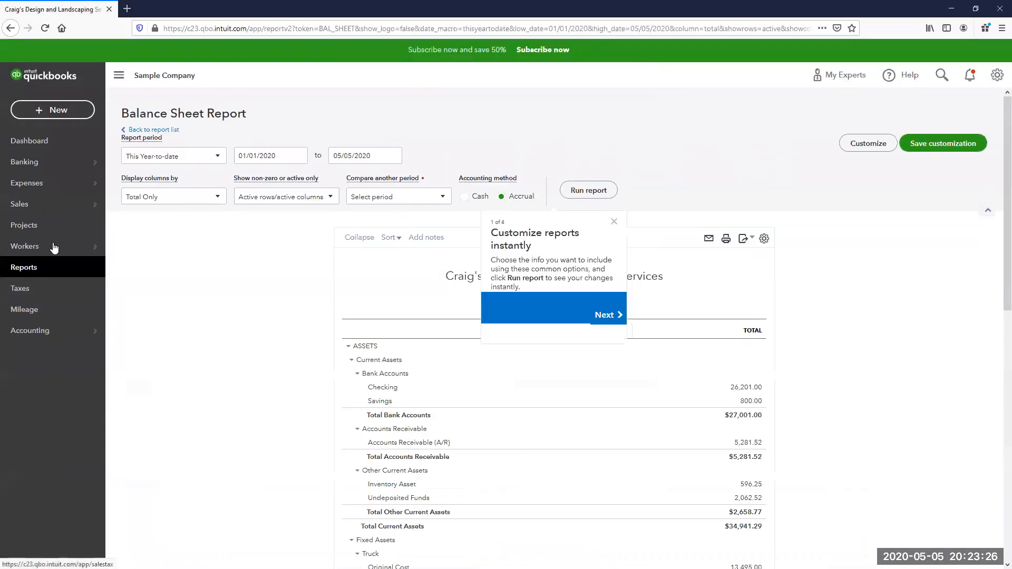
{"action": "left_click", "coordinate": [614, 221]}
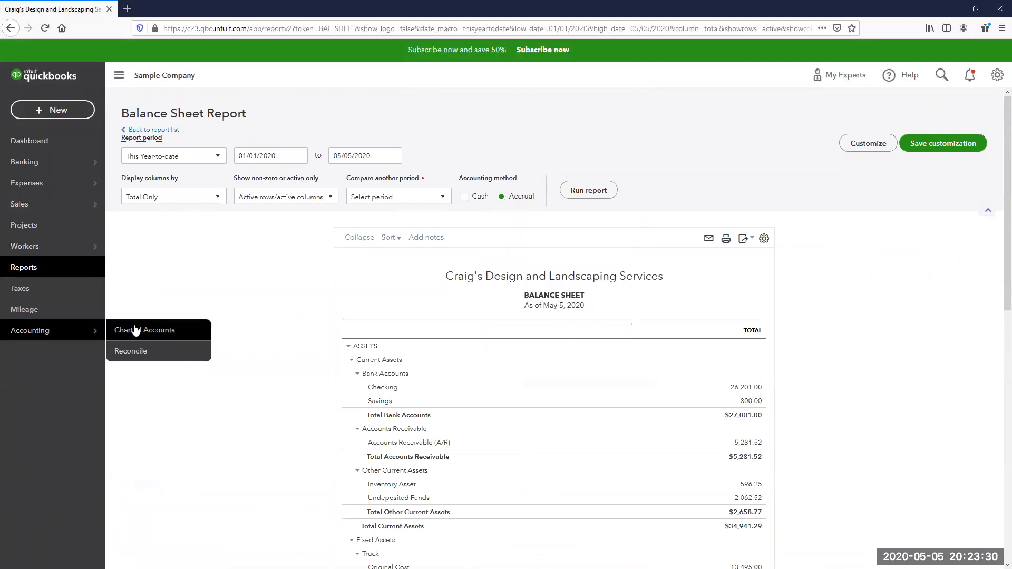
{"action": "scroll", "coordinate": [606, 477], "scroll_direction": "down", "scroll_amount": 6}
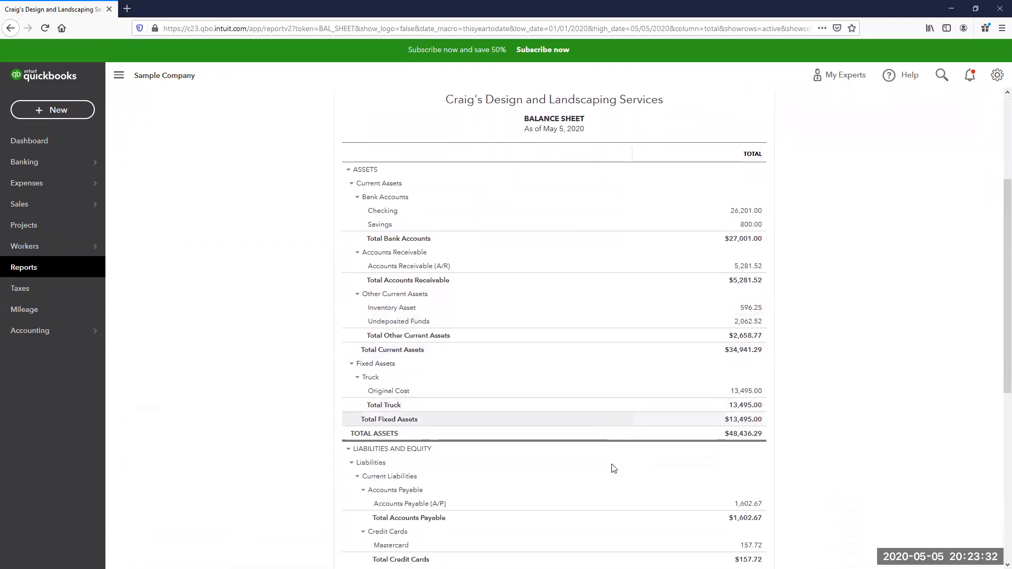
{"action": "scroll", "coordinate": [611, 461], "scroll_direction": "down", "scroll_amount": 2}
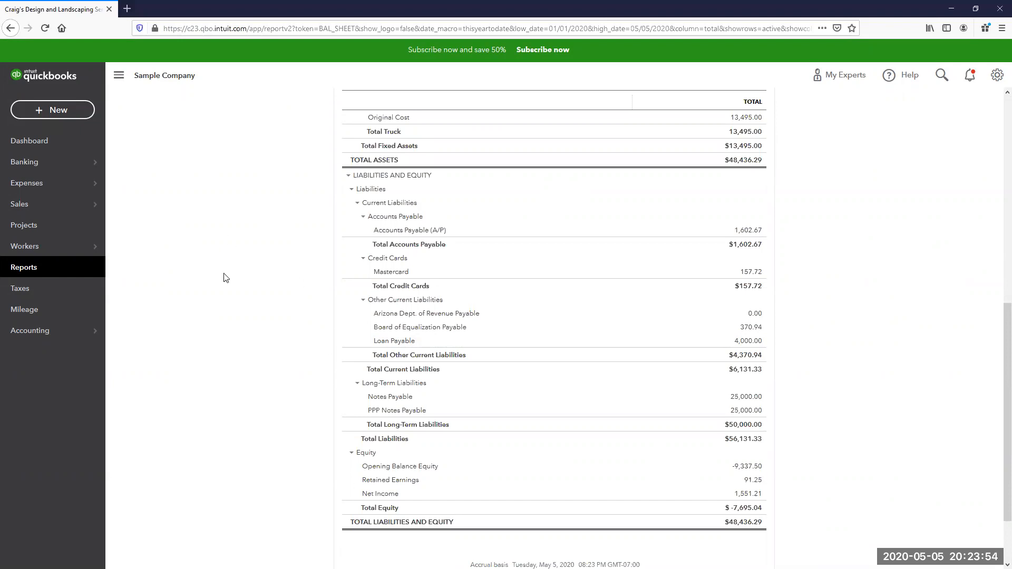
- Start a new check with Hall Properties as the payee
{"action": "left_click", "coordinate": [84, 112]}
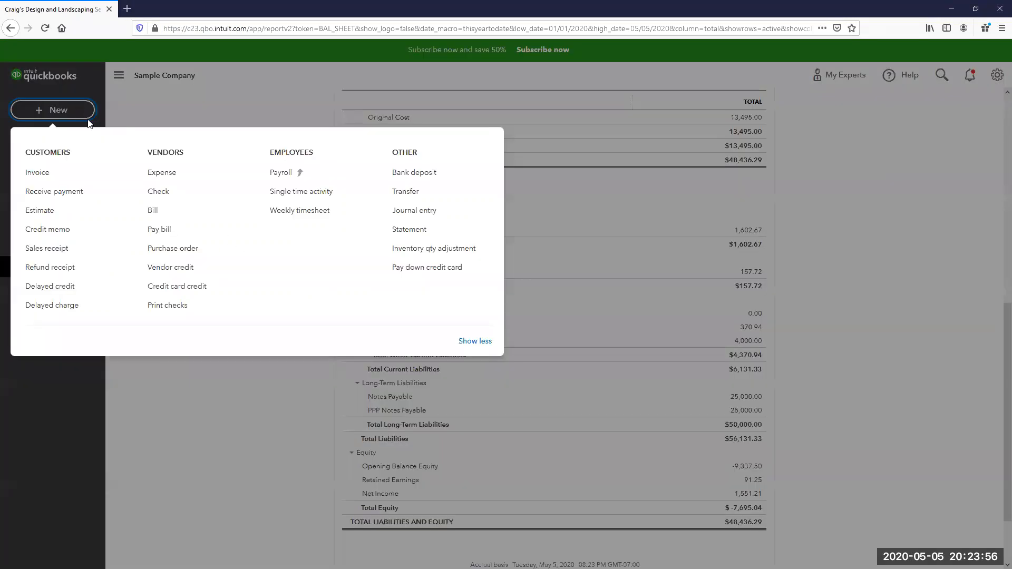
{"action": "left_click", "coordinate": [165, 194]}
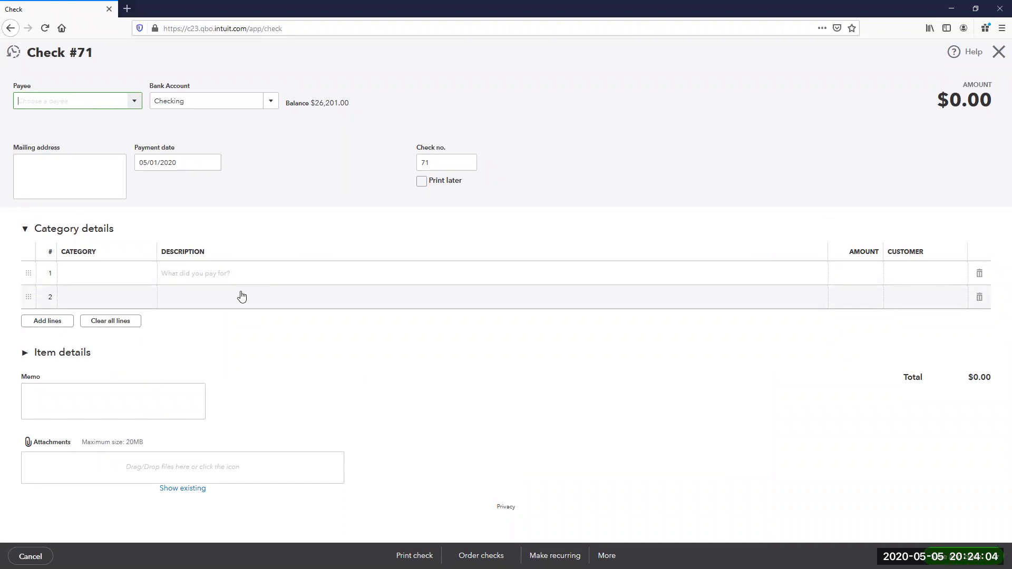
{"action": "type", "text": "Hil"}
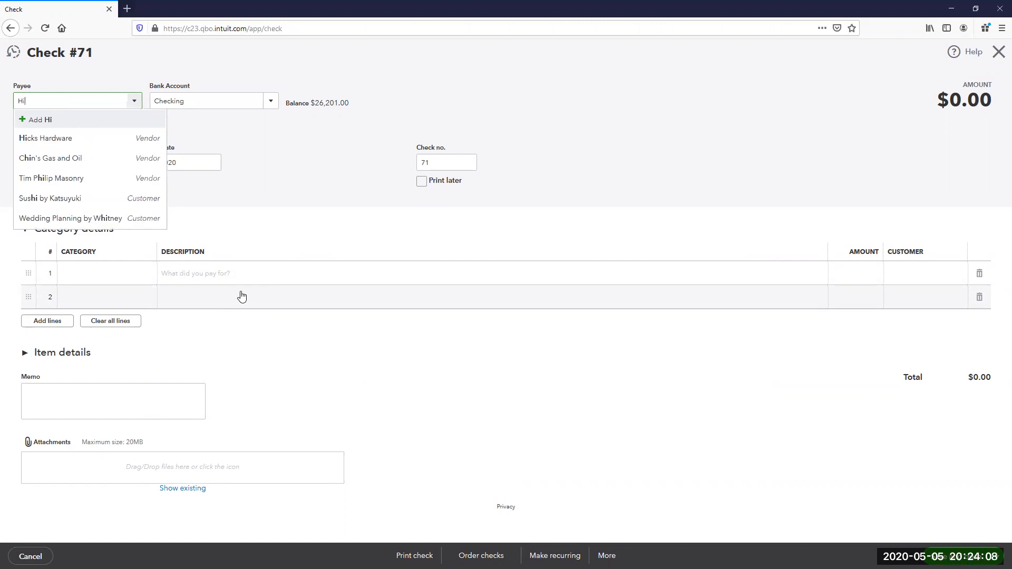
{"action": "key", "text": "BackSpace"}
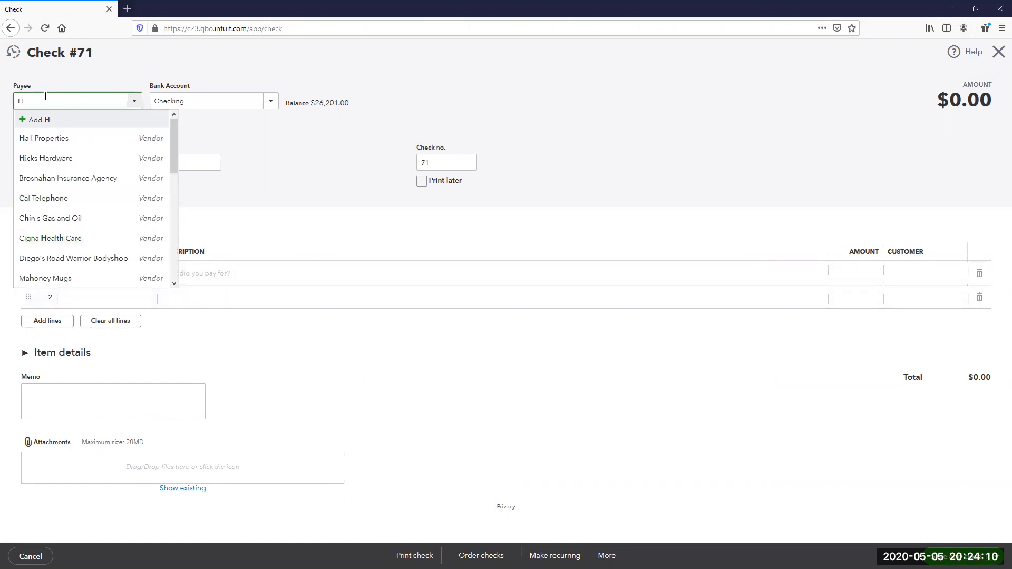
{"action": "left_click", "coordinate": [54, 145]}
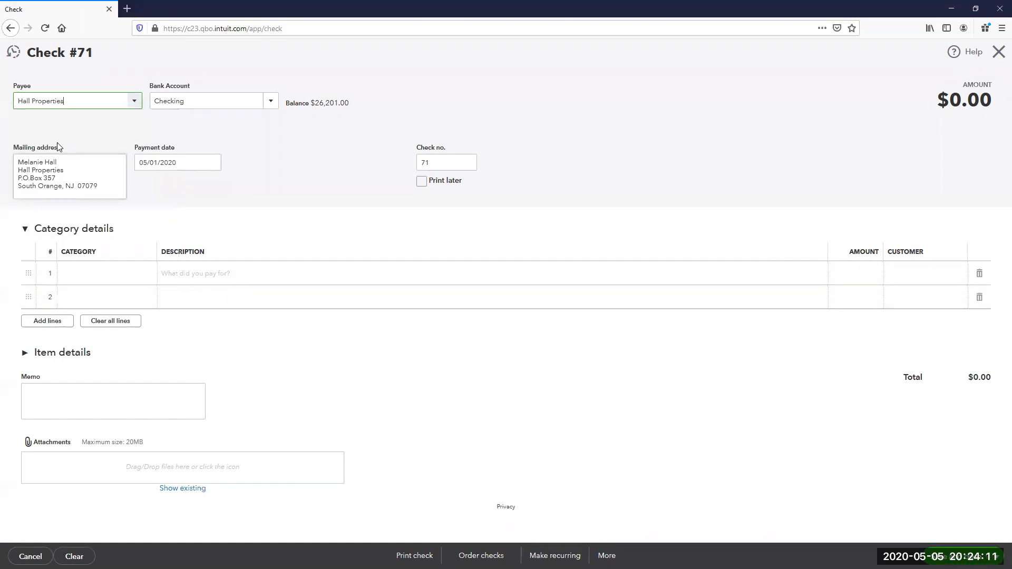
- Add a Rent or Lease line of 375.00 described 'Monthly Rent - May 2020'
{"action": "left_click", "coordinate": [88, 278]}
{"action": "type", "text": "Ren"}
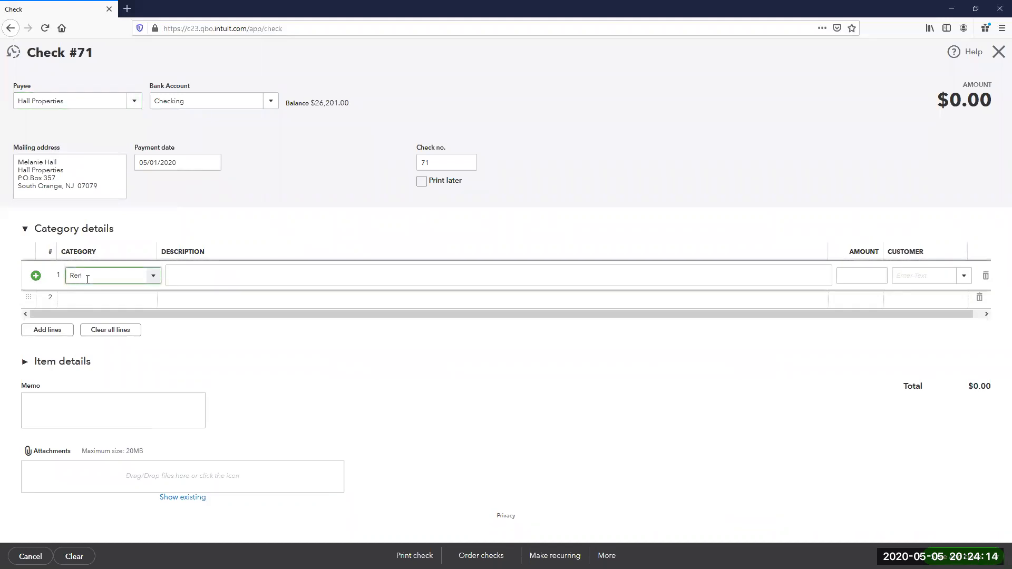
{"action": "key", "text": "Tab"}
{"action": "type", "text": "Monthly Rent - May 2020"}
{"action": "key", "text": "Tab"}
{"action": "type", "text": "375.00"}
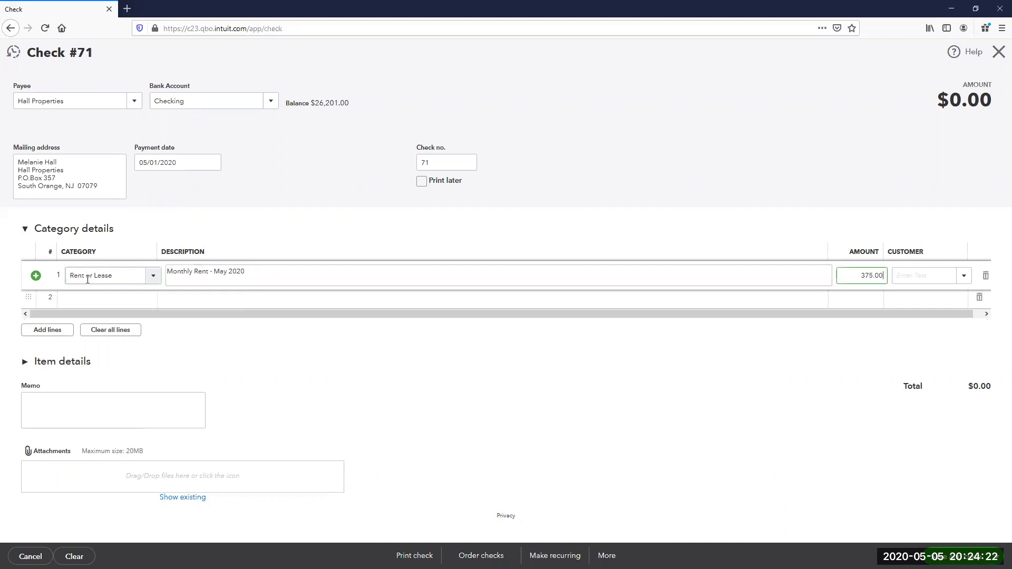
{"action": "key", "text": "Tab"}
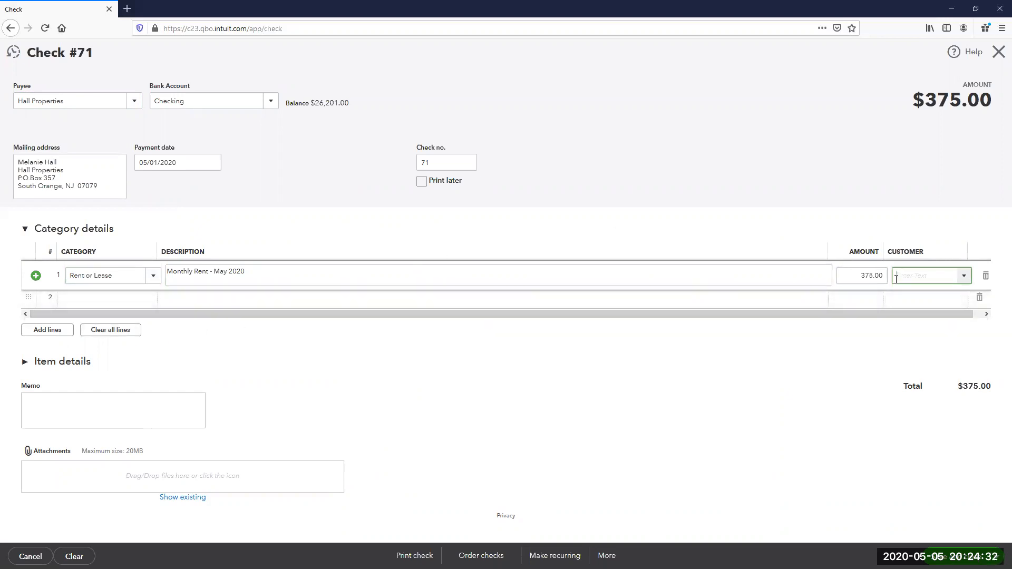
{"action": "type", "text": "PPP Funds"}
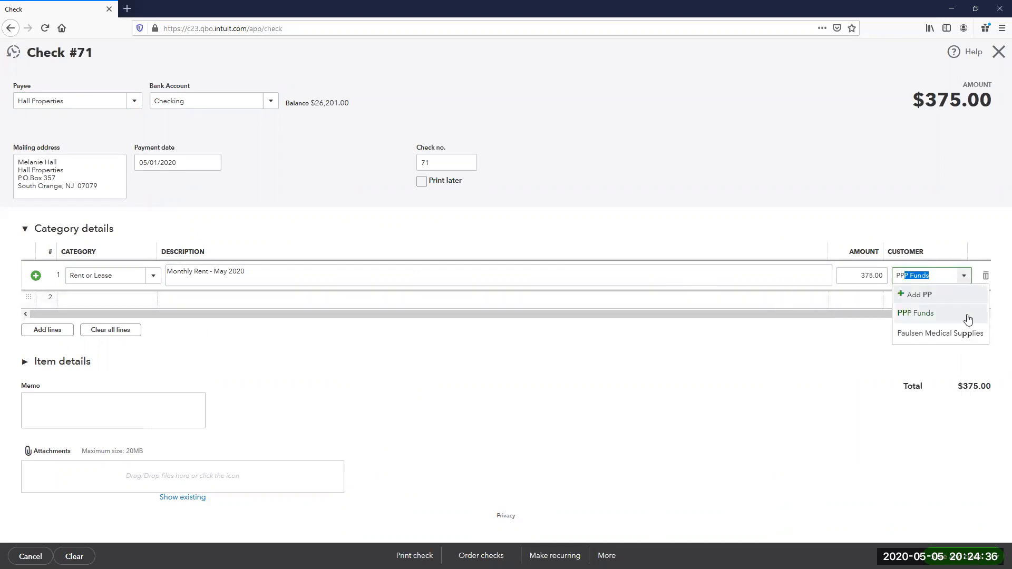
- Assign the rent line to customer PPP Funds and prefix its description with 'PPP - '
{"action": "left_click", "coordinate": [927, 313]}
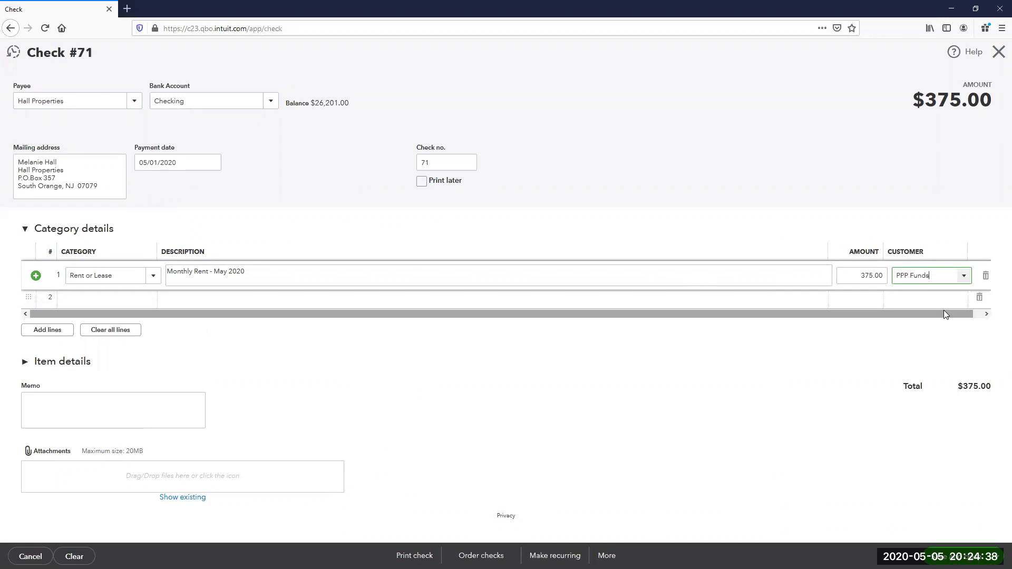
{"action": "left_click", "coordinate": [589, 270]}
{"action": "triple_click", "coordinate": [173, 272]}
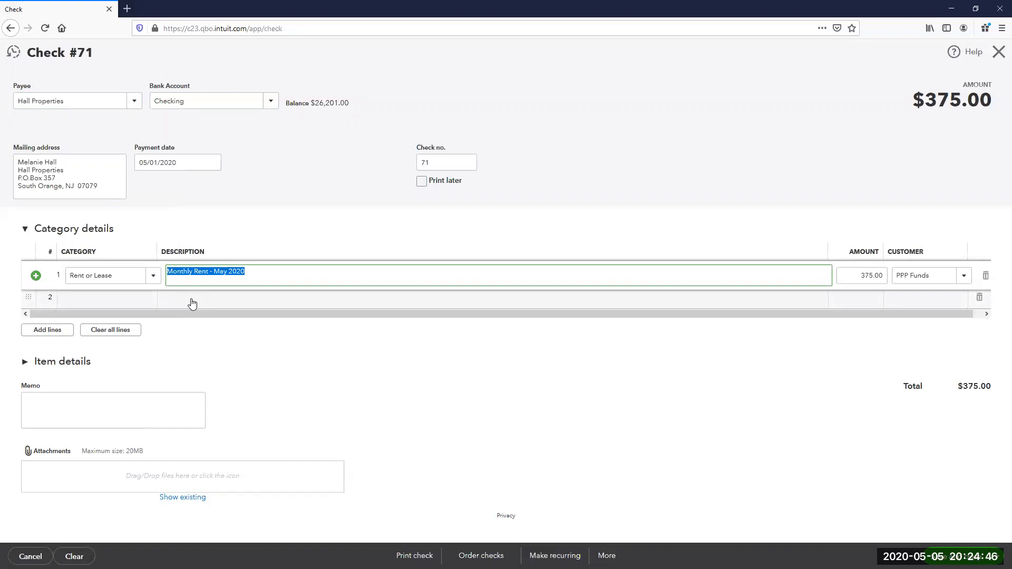
{"action": "key", "text": "Home"}
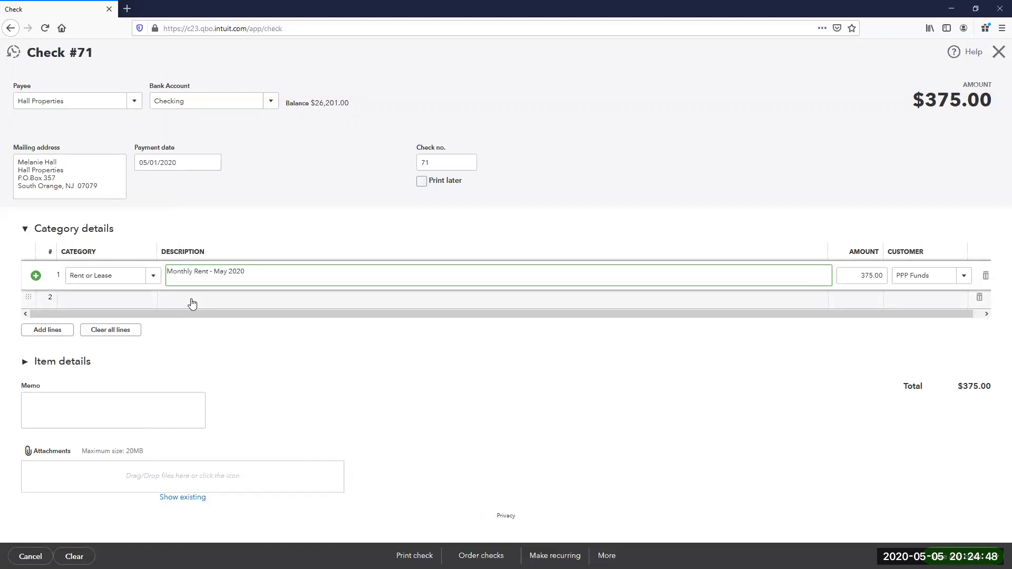
{"action": "type", "text": "PPP -"}
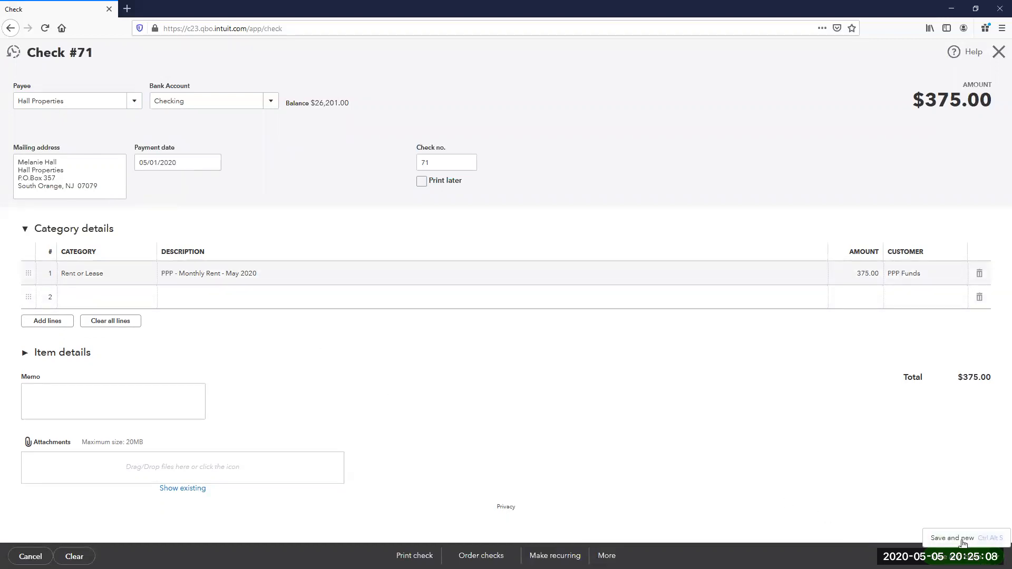
- Save check #71, start check #72, and choose an employee as its payee
{"action": "left_click", "coordinate": [943, 556]}
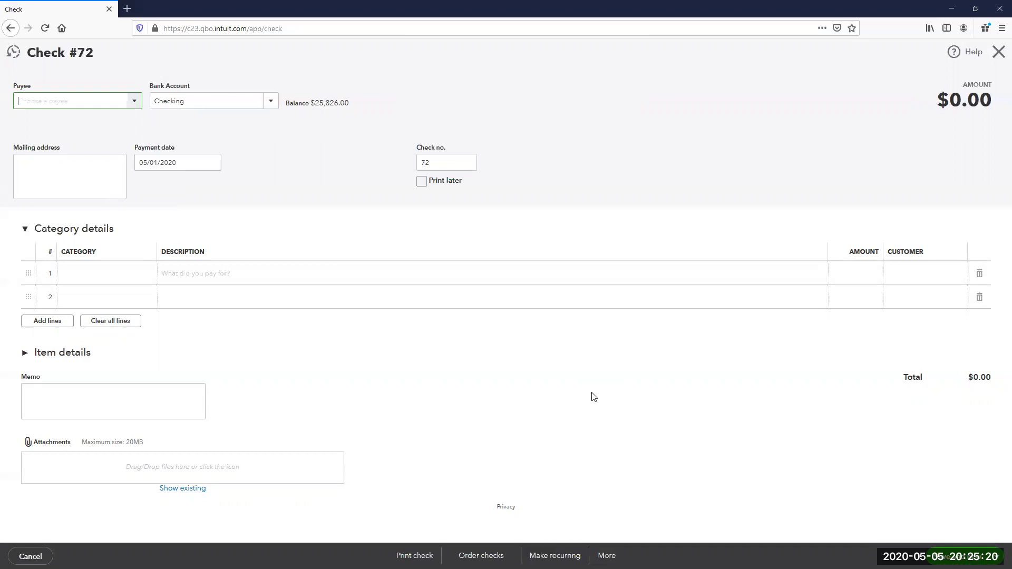
{"action": "left_click", "coordinate": [134, 101]}
{"action": "left_click_drag", "start_coordinate": [203, 130], "coordinate": [203, 285]}
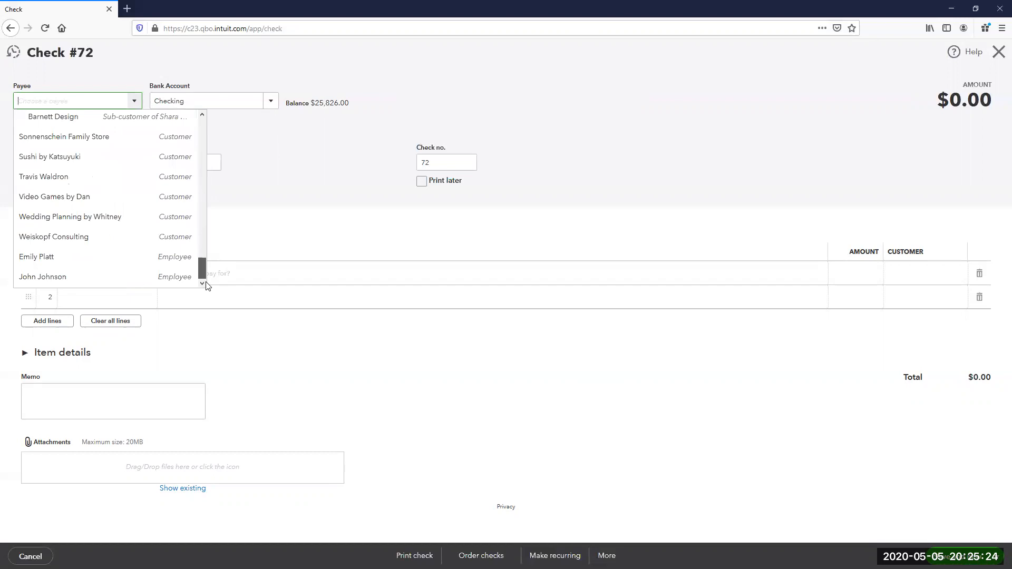
{"action": "left_click", "coordinate": [71, 262]}
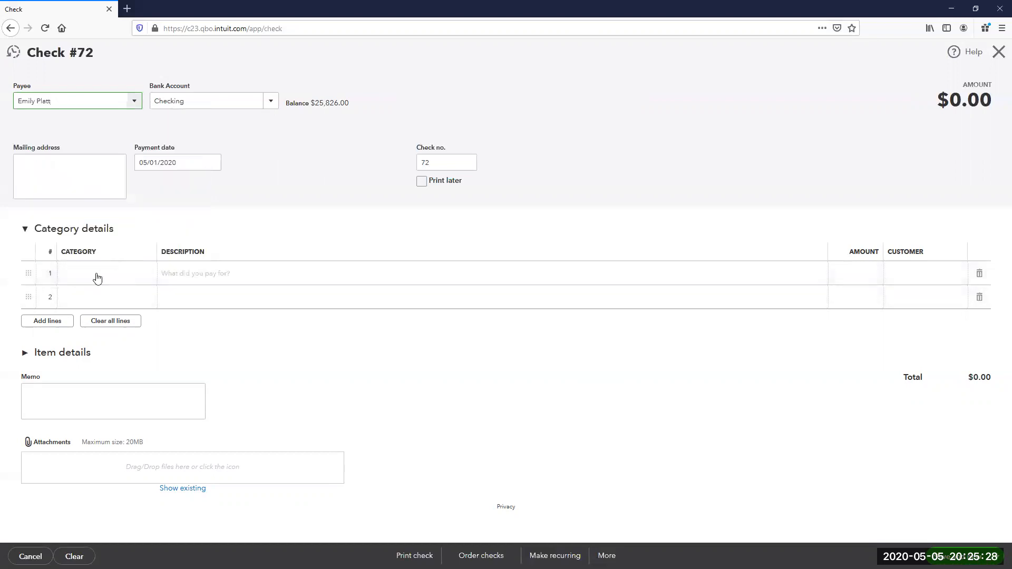
{"action": "left_click", "coordinate": [93, 290]}
- Date check #72 05/15/2020 and set line 1's category to Payroll Expenses:Officer Salaries
{"action": "left_click", "coordinate": [212, 162]}
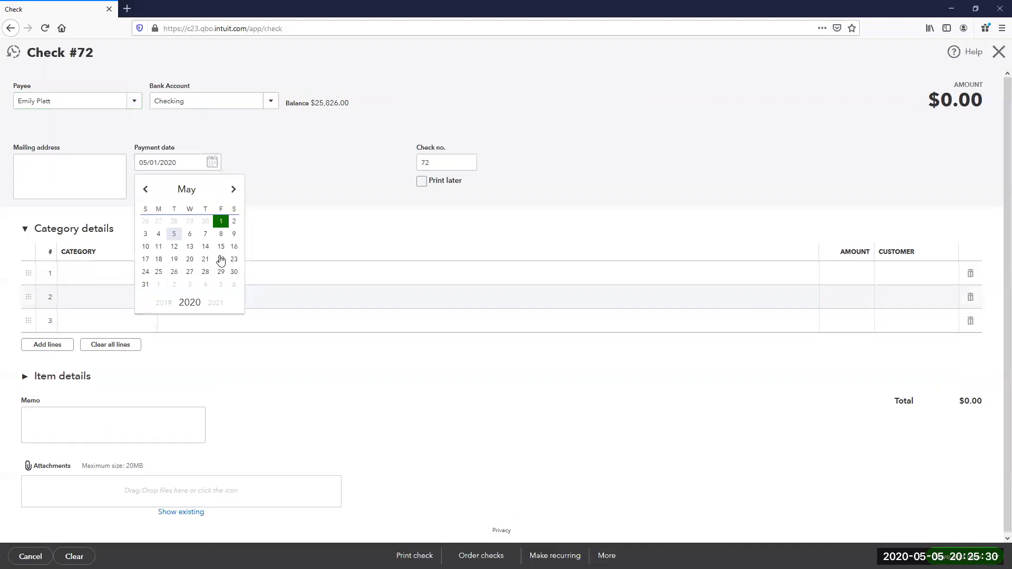
{"action": "left_click", "coordinate": [220, 247]}
{"action": "left_click", "coordinate": [117, 280]}
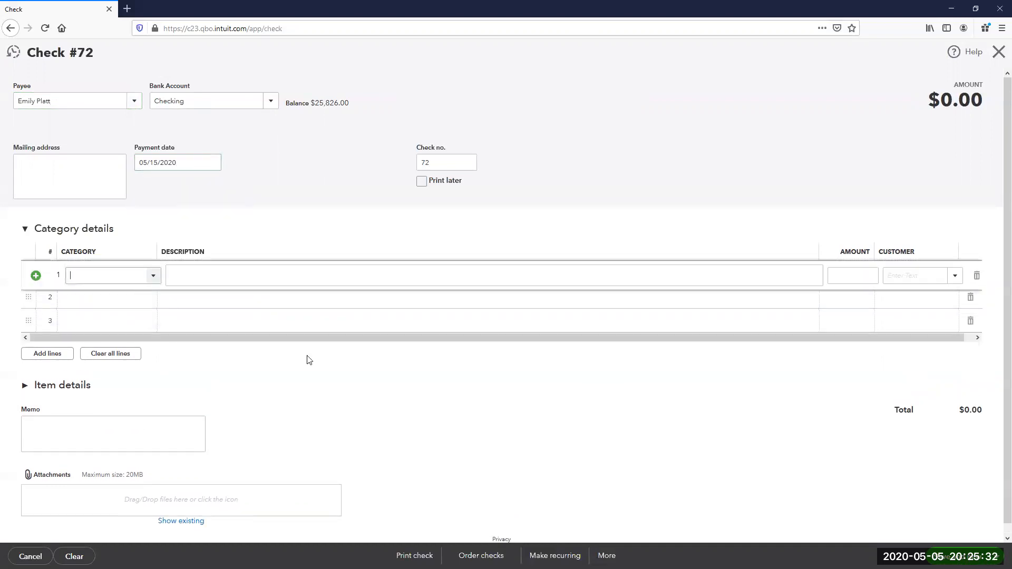
{"action": "type", "text": "Office Expenses"}
{"action": "key", "text": "Down"}
{"action": "key", "text": "Return"}
{"action": "key", "text": "Tab"}
- Describe line 1 as Gross Wages with an amount of 3,000.00
{"action": "type", "text": "Gross Wages"}
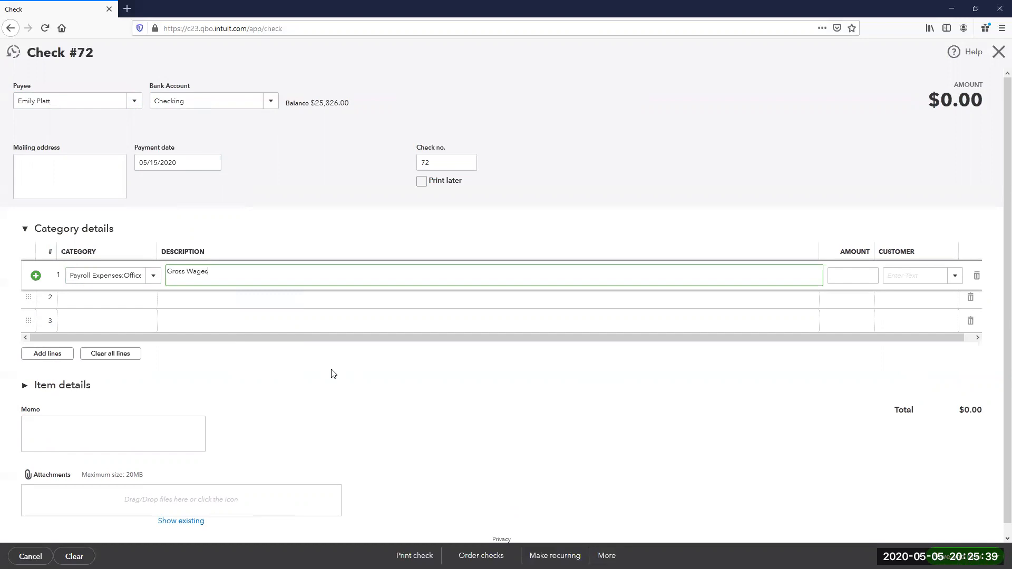
{"action": "key", "text": "Tab"}
{"action": "key", "text": "Tab"}
{"action": "key", "text": "shift+Tab"}
{"action": "type", "text": "350"}
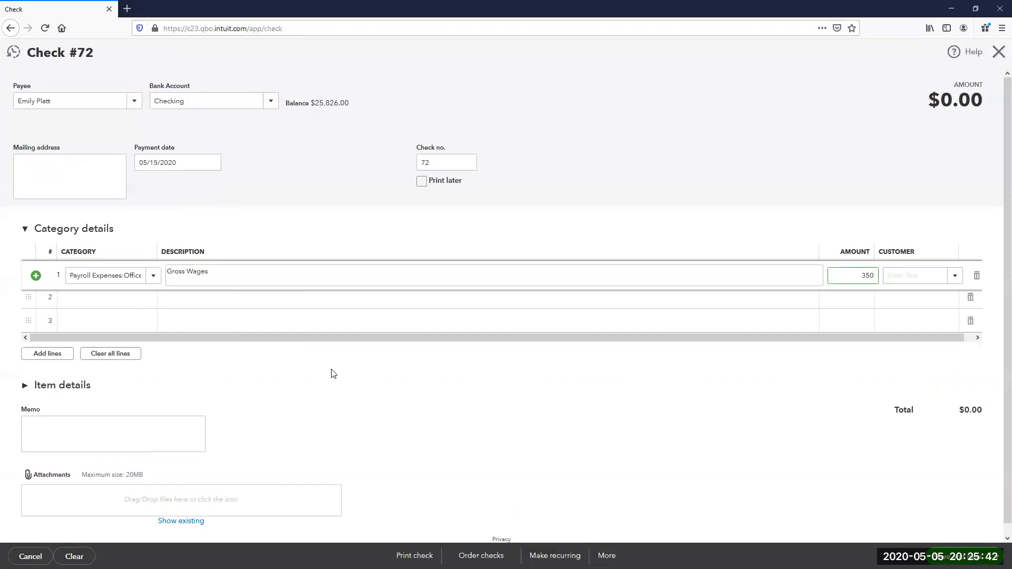
{"action": "key", "text": "BackSpace"}
{"action": "type", "text": "00"}
{"action": "key", "text": "Tab"}
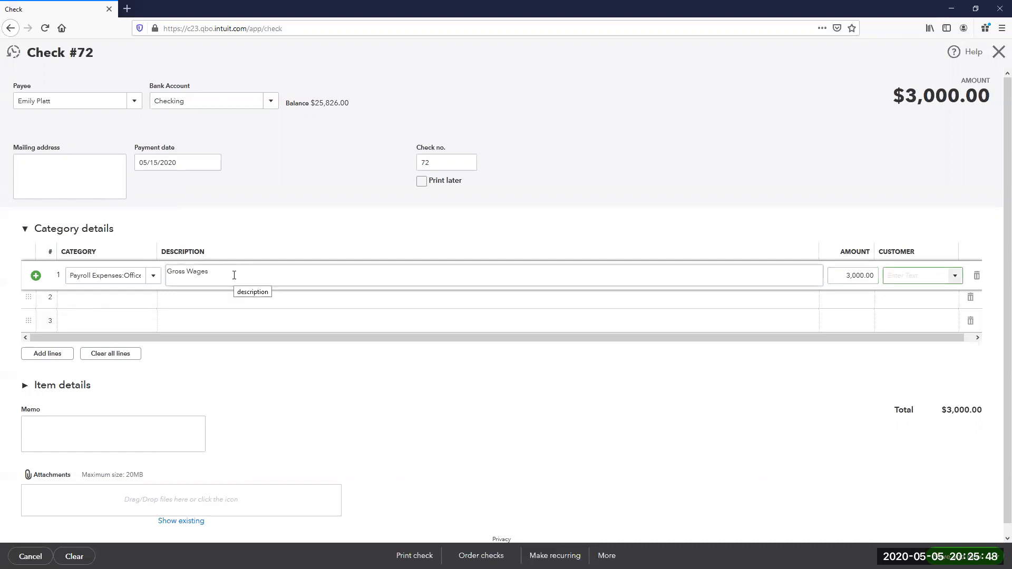
- Start line 2 by entering a new category named Payroll Liabilite
{"action": "left_click", "coordinate": [105, 304]}
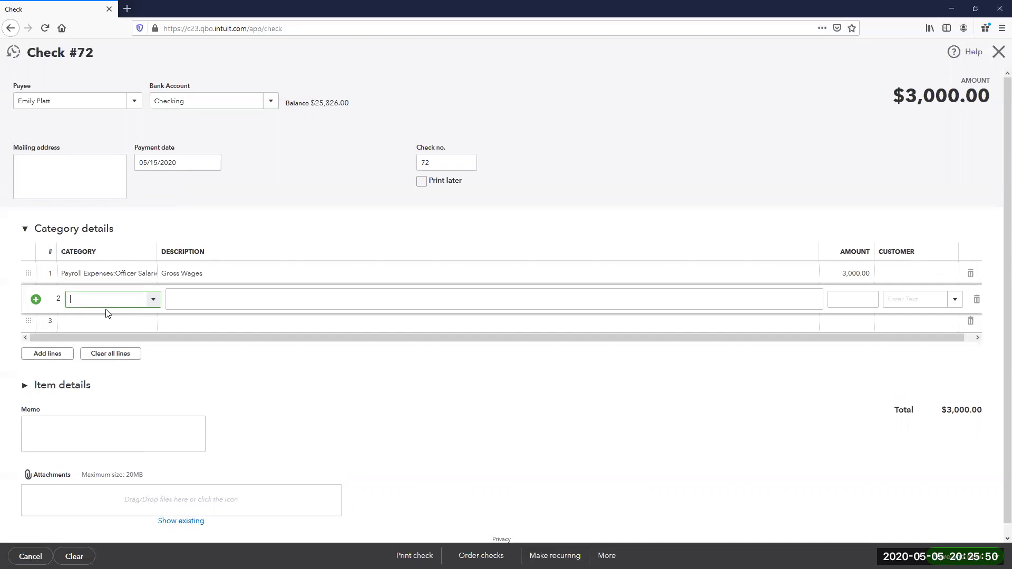
{"action": "type", "text": "Payr"}
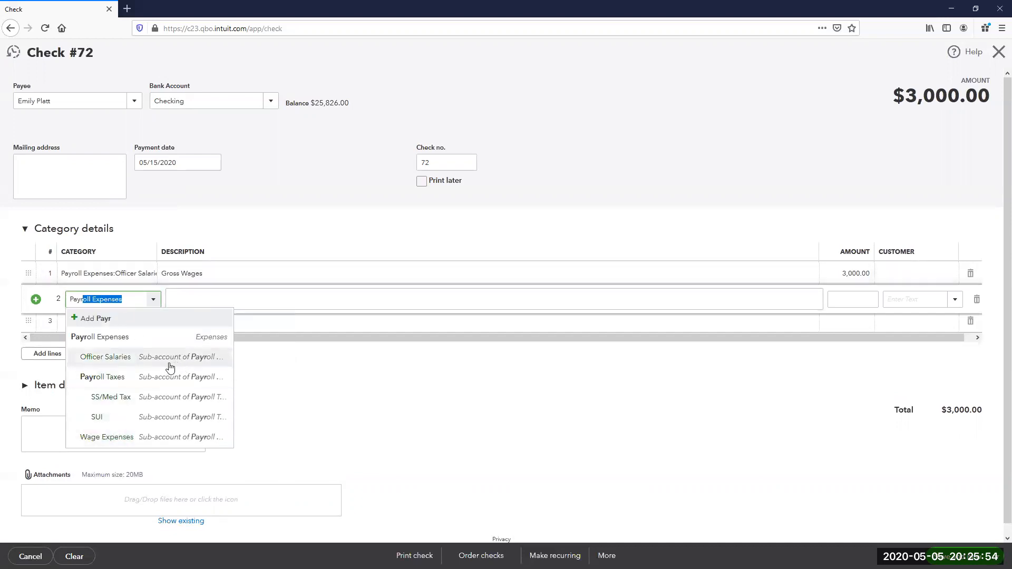
{"action": "key", "text": "BackSpace"}
{"action": "key", "text": "BackSpace"}
{"action": "key", "text": "BackSpace"}
{"action": "key", "text": "BackSpace"}
{"action": "key", "text": "BackSpace"}
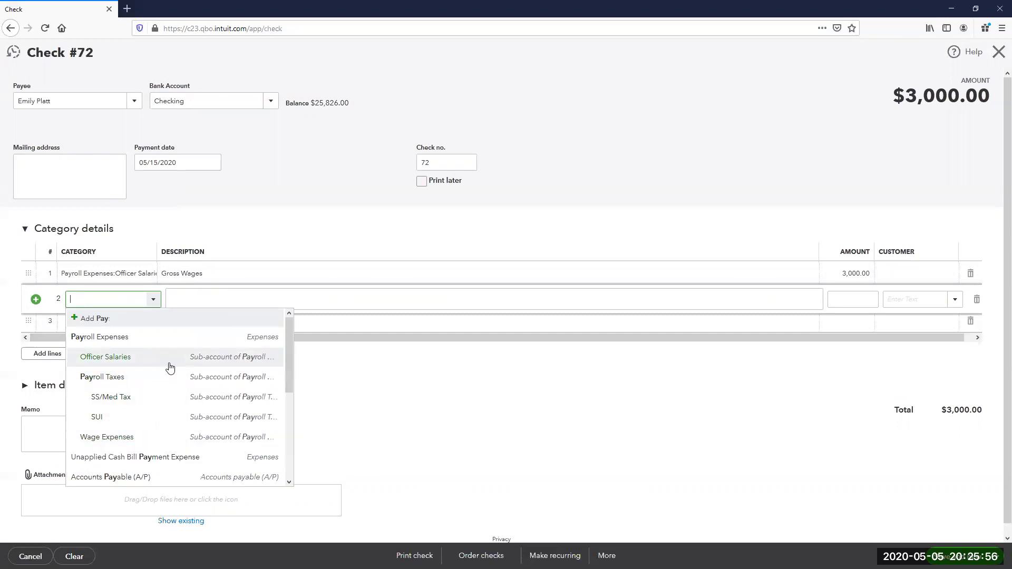
{"action": "type", "text": "Pe"}
{"action": "key", "text": "BackSpace"}
{"action": "type", "text": "ayroll Liabilites"}
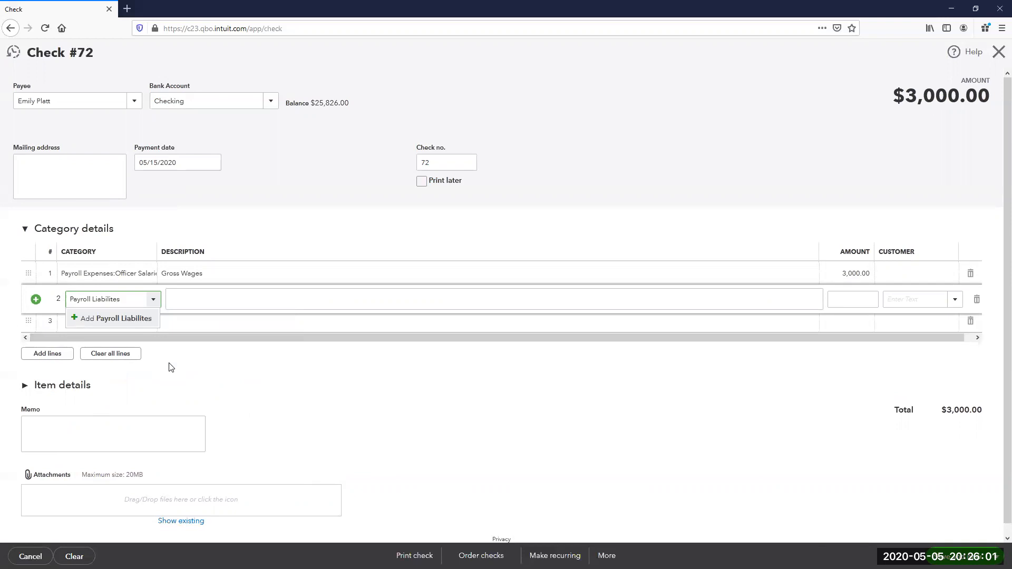
- Create the Payroll Liabilites account as Other Current Liabilities with detail type Payroll Tax Payable
{"action": "left_click", "coordinate": [134, 319]}
{"action": "left_click", "coordinate": [363, 190]}
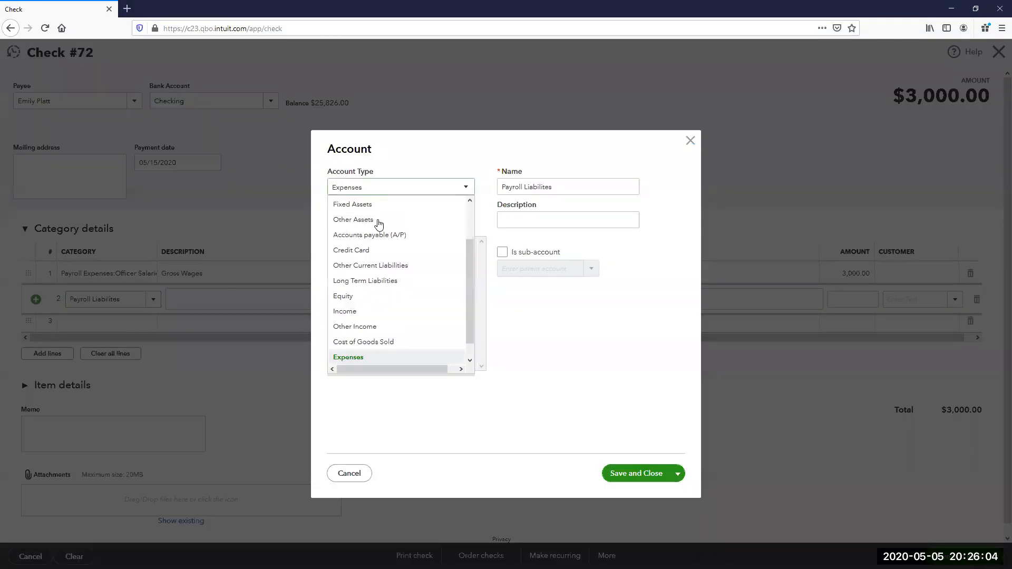
{"action": "left_click", "coordinate": [379, 263]}
{"action": "left_click", "coordinate": [383, 221]}
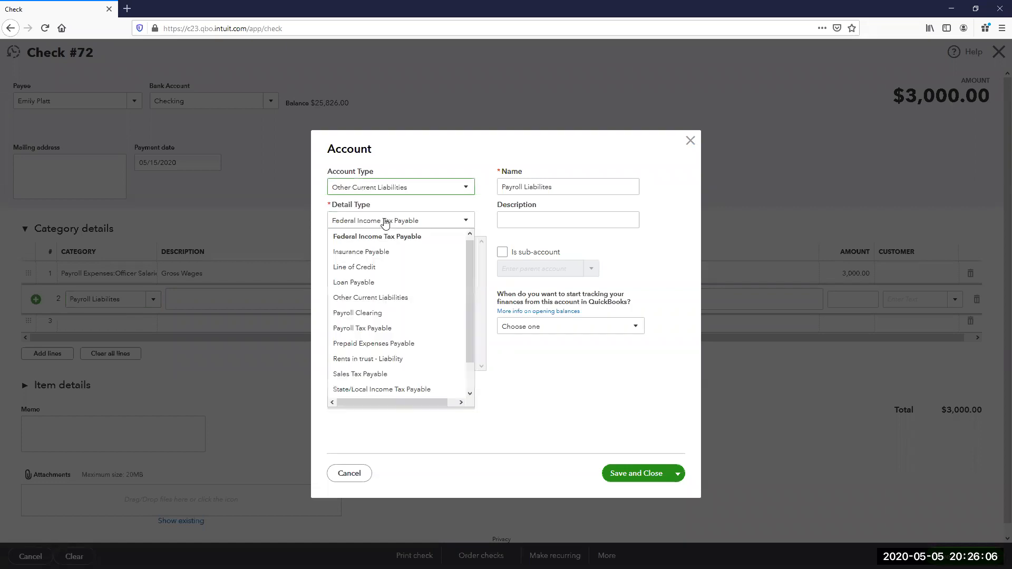
{"action": "left_click", "coordinate": [375, 329]}
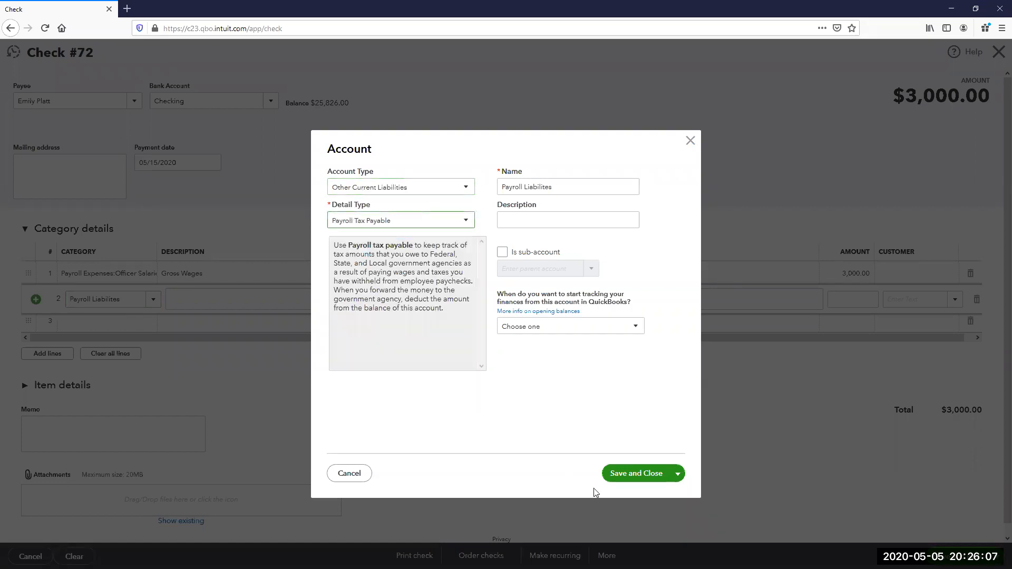
{"action": "left_click", "coordinate": [636, 474]}
- Record EE WH at -750.00 on line 2 and begin line 3 with a Payroll category
{"action": "left_click", "coordinate": [229, 305]}
{"action": "type", "text": "EE WH"}
{"action": "key", "text": "Tab"}
{"action": "type", "text": "-"}
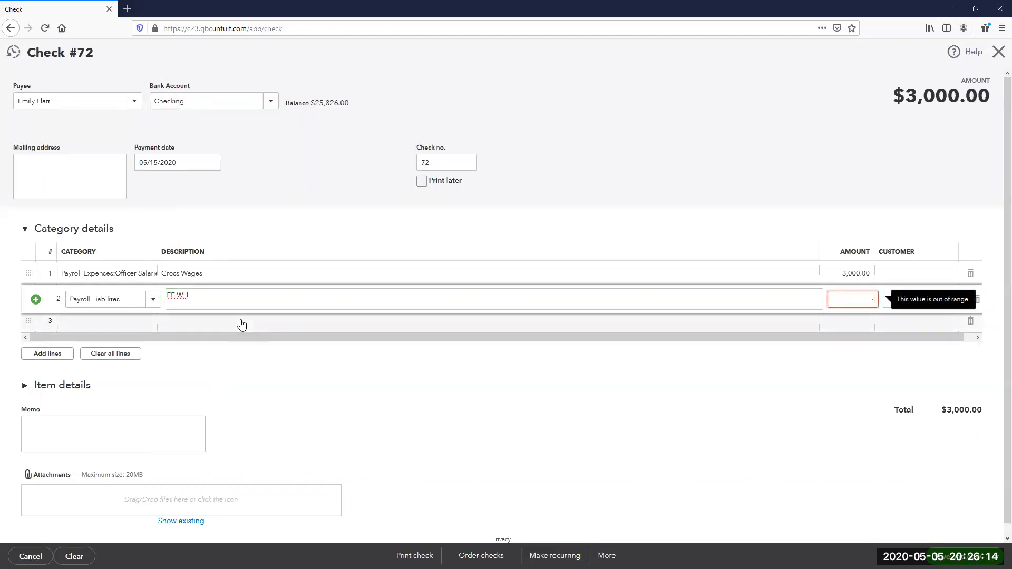
{"action": "type", "text": "750.00"}
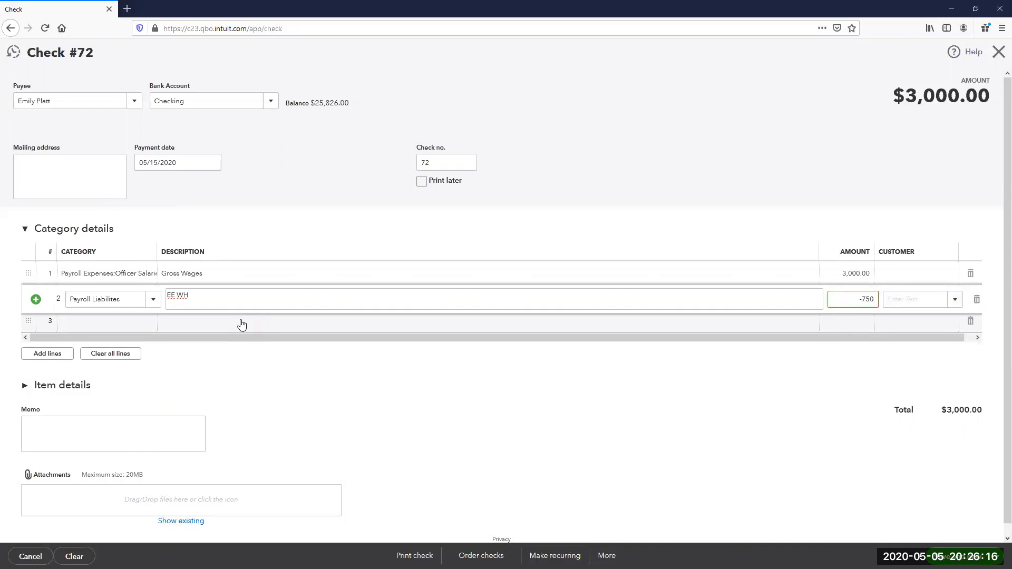
{"action": "key", "text": "Tab"}
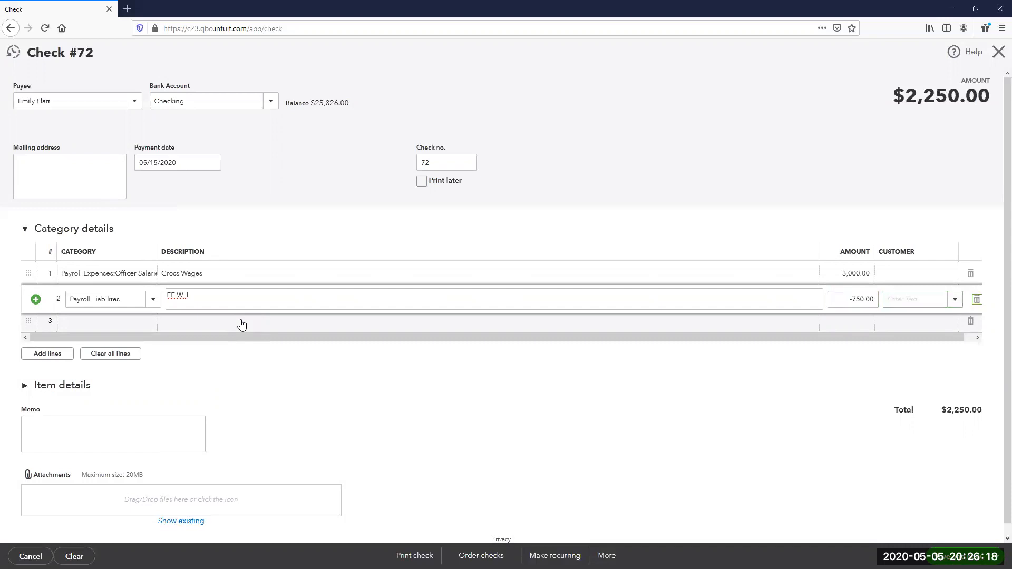
{"action": "left_click", "coordinate": [241, 322]}
{"action": "type", "text": "Payroll Expenses"}
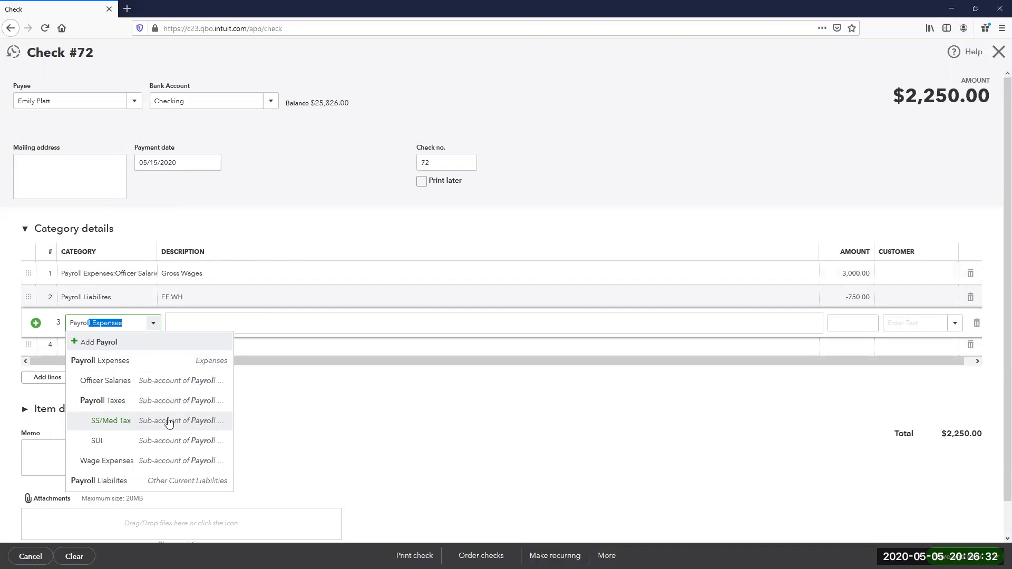
- Add line 3 as SS Med ER Tax for 3000*.0765, giving 229.50
{"action": "left_click", "coordinate": [168, 422]}
{"action": "type", "text": "SS "}
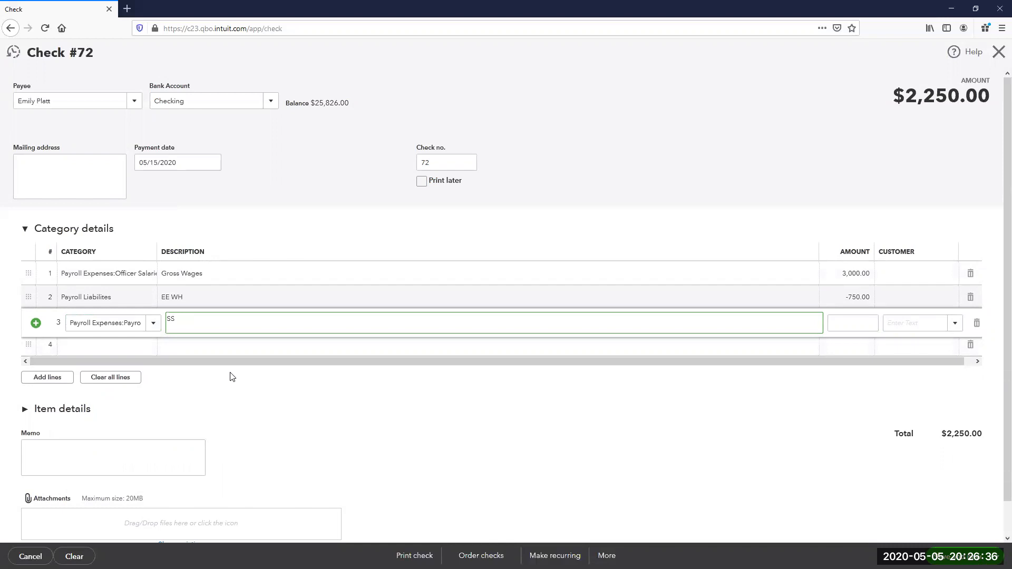
{"action": "type", "text": "Med ERTax"}
{"action": "key", "text": "Tab"}
{"action": "type", "text": "3000*.0765"}
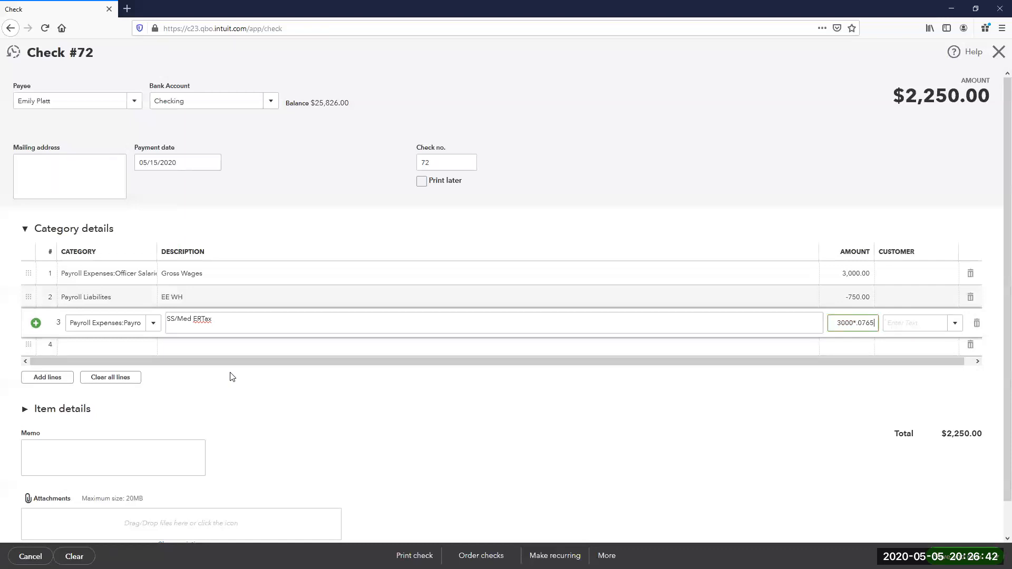
{"action": "key", "text": "Tab"}
{"action": "key", "text": "Tab"}
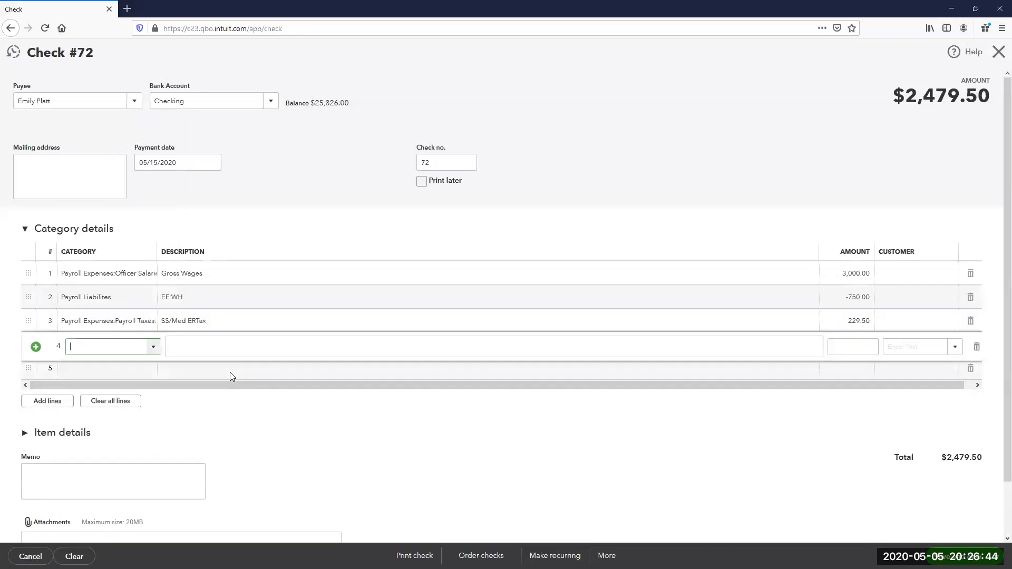
- Add line 4 with the SUI category, described SUI ER Tax, at 0.00
{"action": "type", "text": "Pay"}
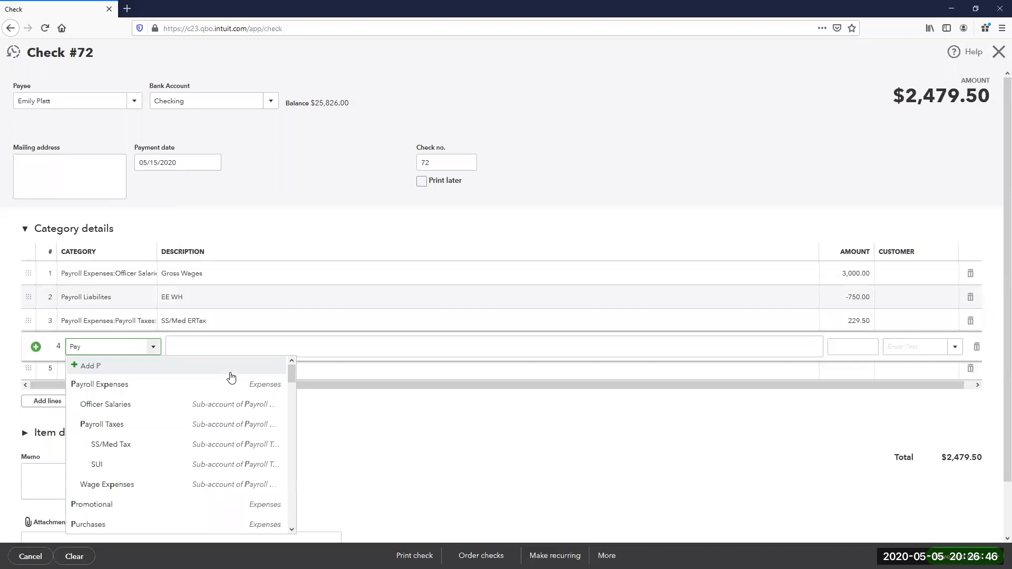
{"action": "key", "text": "BackSpace"}
{"action": "key", "text": "BackSpace"}
{"action": "key", "text": "BackSpace"}
{"action": "key", "text": "BackSpace"}
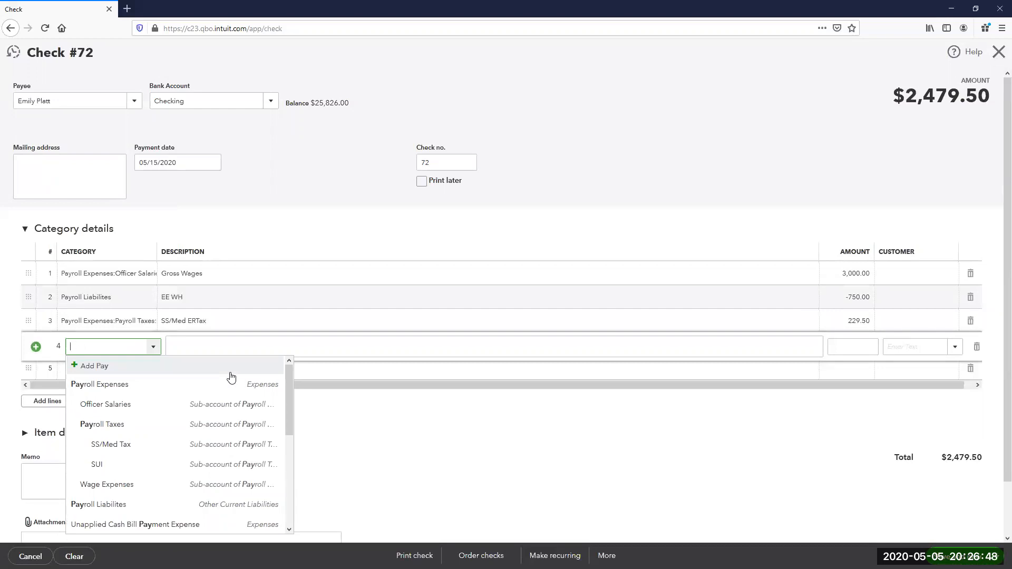
{"action": "type", "text": "Peyr"}
{"action": "key", "text": "Down"}
{"action": "key", "text": "Down"}
{"action": "key", "text": "Down"}
{"action": "key", "text": "Down"}
{"action": "key", "text": "Down"}
{"action": "key", "text": "Tab"}
{"action": "type", "text": "SUI ERT"}
{"action": "key", "text": "BackSpace"}
{"action": "type", "text": "ERTax"}
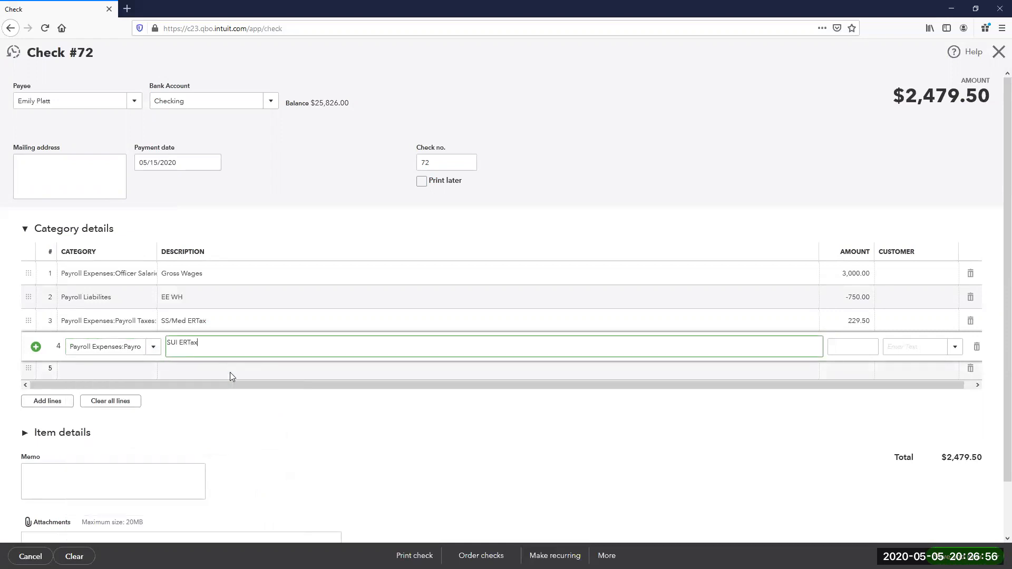
{"action": "left_click", "coordinate": [189, 345]}
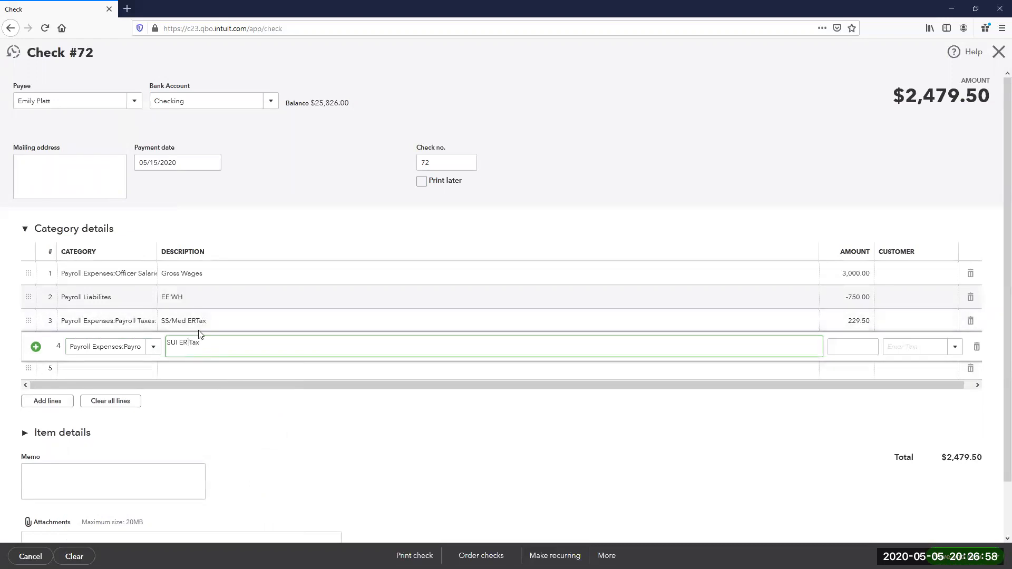
{"action": "left_click", "coordinate": [199, 321]}
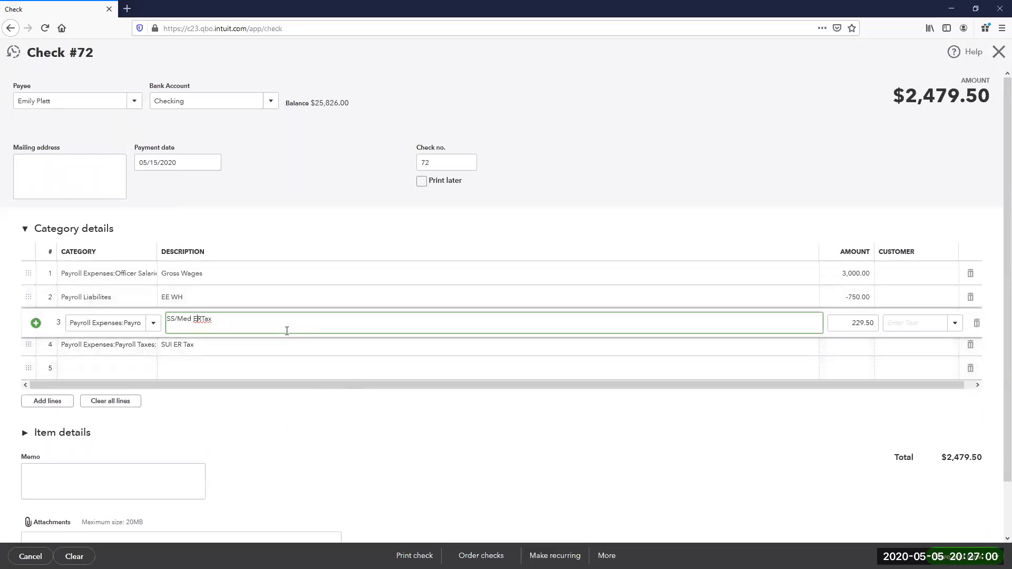
{"action": "left_click", "coordinate": [868, 352]}
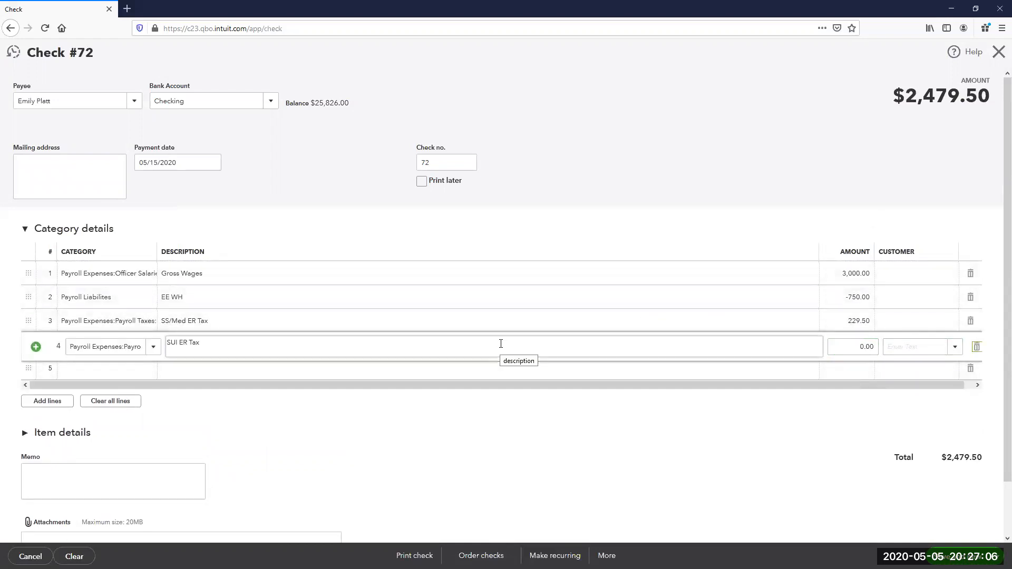
- Add line 5 to Payroll Liabilites described ER Taxes for -229.50
{"action": "left_click", "coordinate": [100, 368]}
{"action": "type", "text": "Payroll Liabilites"}
{"action": "left_click", "coordinate": [99, 528]}
{"action": "left_click", "coordinate": [199, 368]}
{"action": "type", "text": "ER T"}
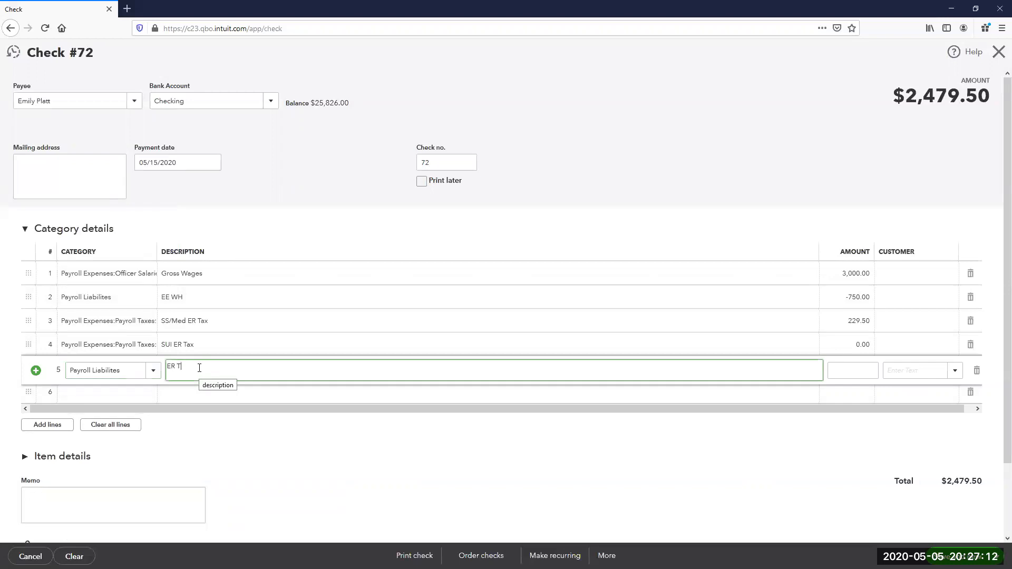
{"action": "type", "text": "axes"}
{"action": "key", "text": "Tab"}
{"action": "type", "text": "-229.50"}
{"action": "key", "text": "Tab"}
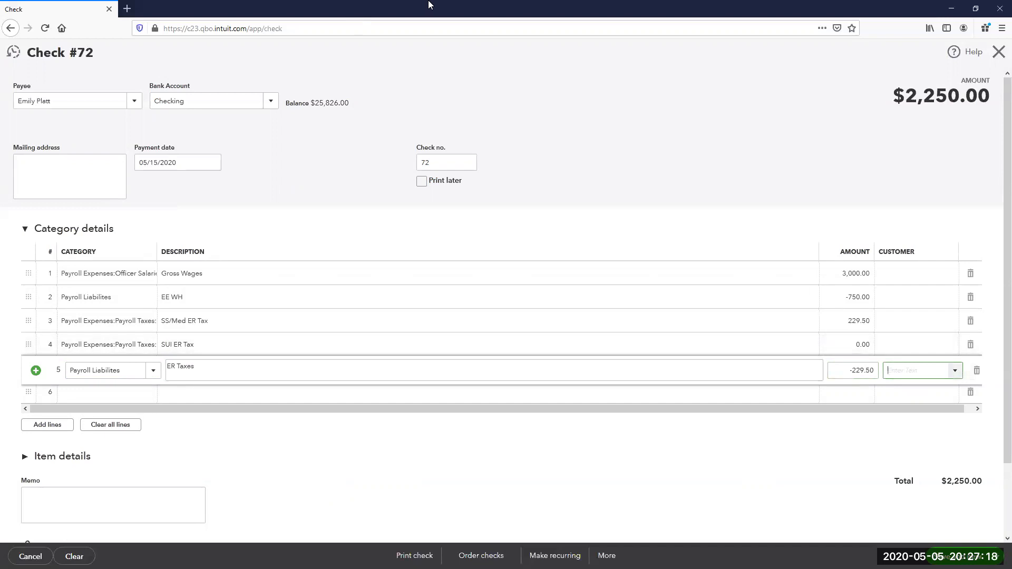
- Assign PPP Funds as the customer on the Gross Wages and SUI ER Tax lines
{"action": "left_click", "coordinate": [898, 274]}
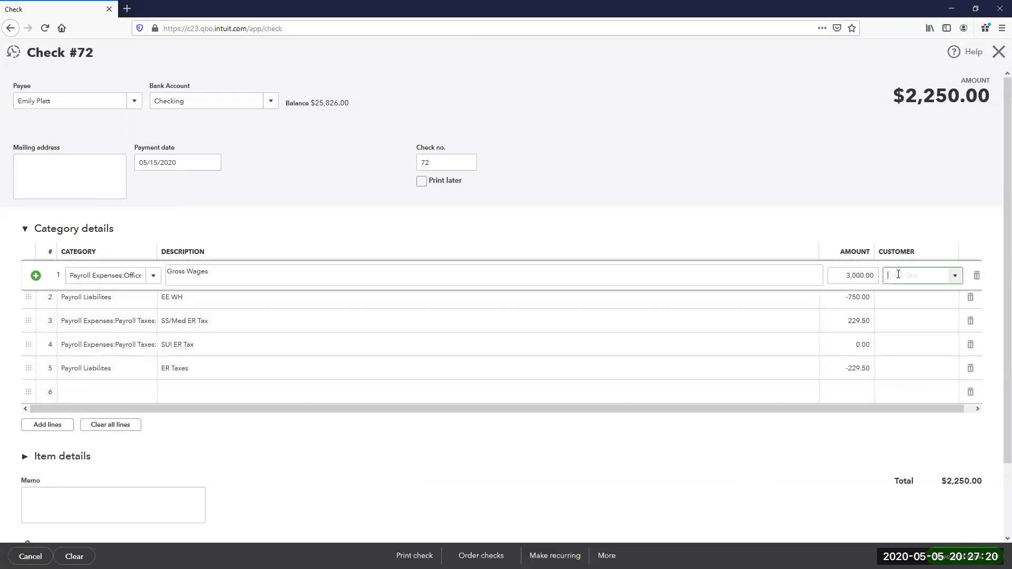
{"action": "type", "text": "PP"}
{"action": "left_click", "coordinate": [904, 311]}
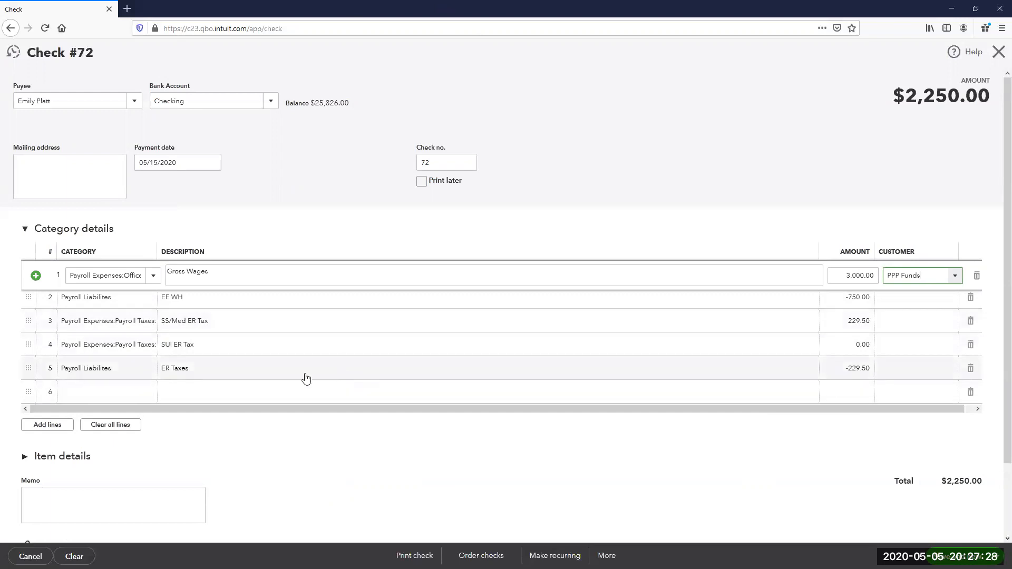
{"action": "left_click", "coordinate": [902, 322]}
{"action": "left_click", "coordinate": [897, 345]}
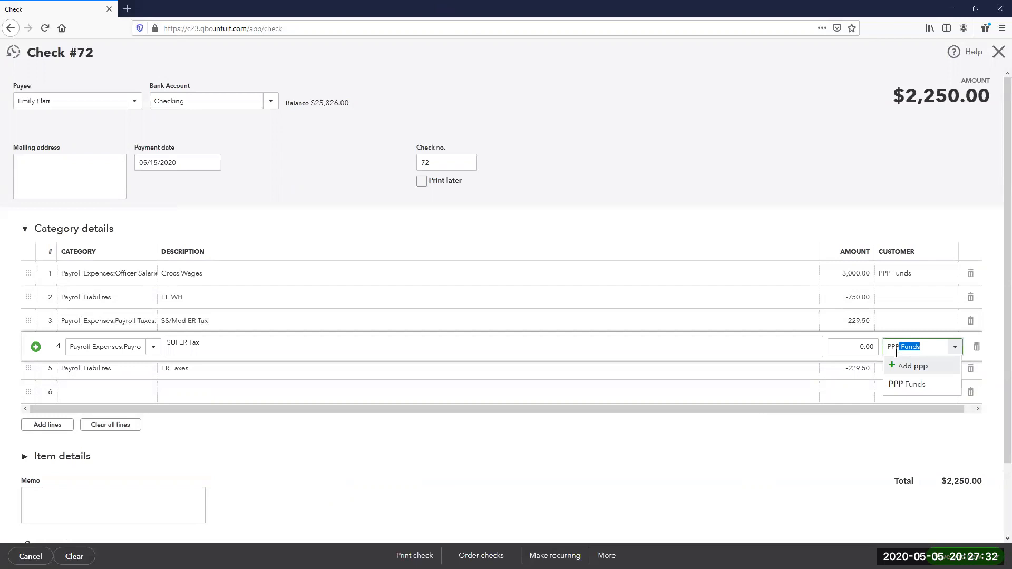
{"action": "left_click", "coordinate": [898, 385]}
{"action": "left_click", "coordinate": [896, 295]}
- Prefix the Gross Wages and SUI ER Tax descriptions with 'PPP -' and save check 72
{"action": "left_click", "coordinate": [167, 273]}
{"action": "left_click", "coordinate": [168, 274]}
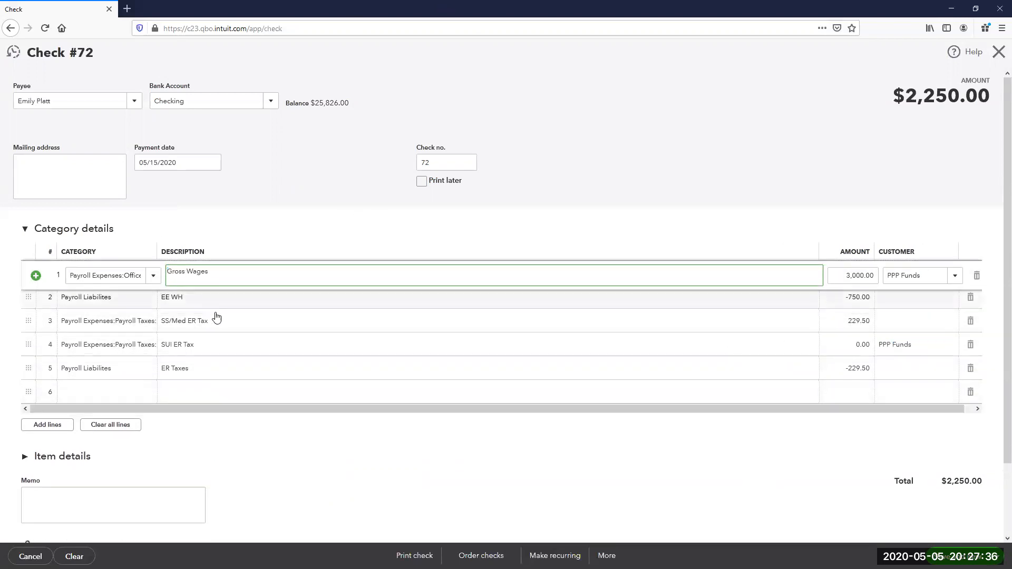
{"action": "type", "text": "PPP -"}
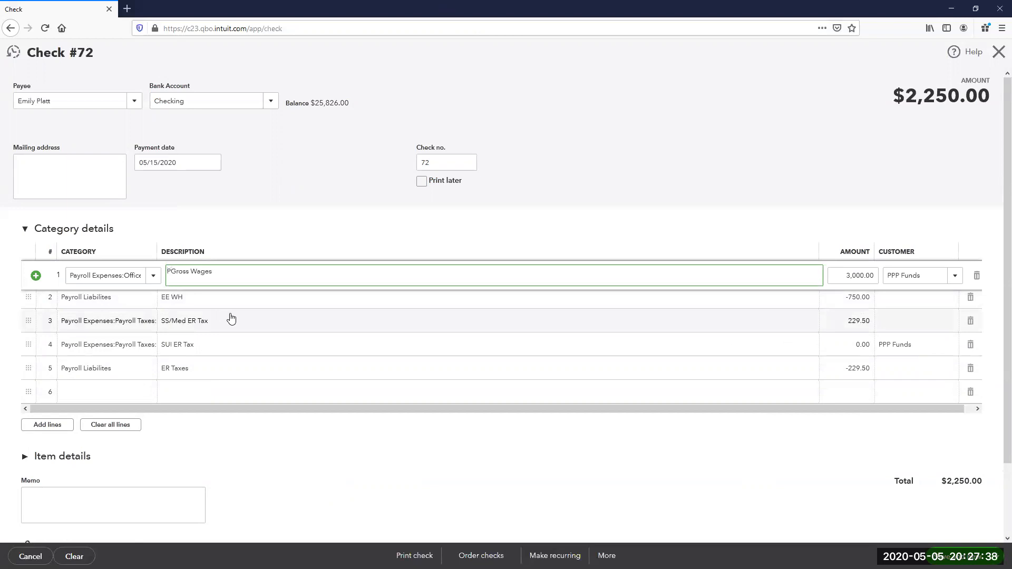
{"action": "left_click", "coordinate": [182, 343]}
{"action": "key", "text": "Home"}
{"action": "type", "text": "PPP -"}
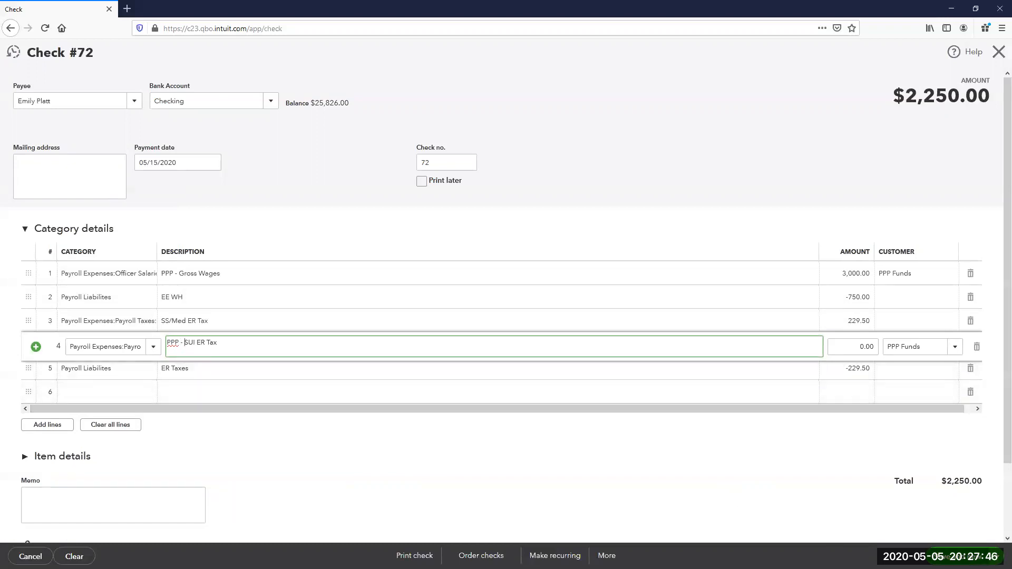
{"action": "left_click", "coordinate": [959, 556]}
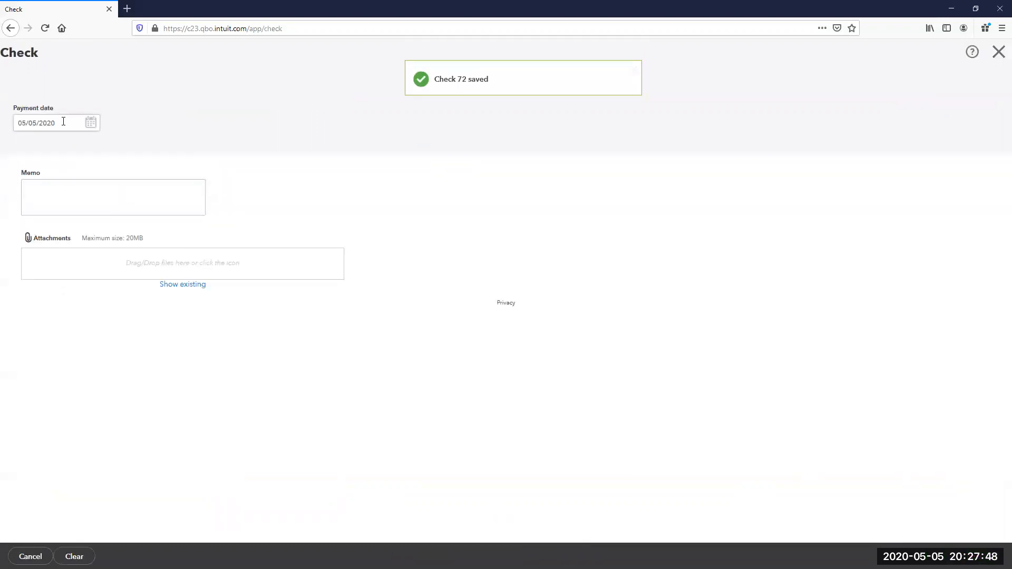
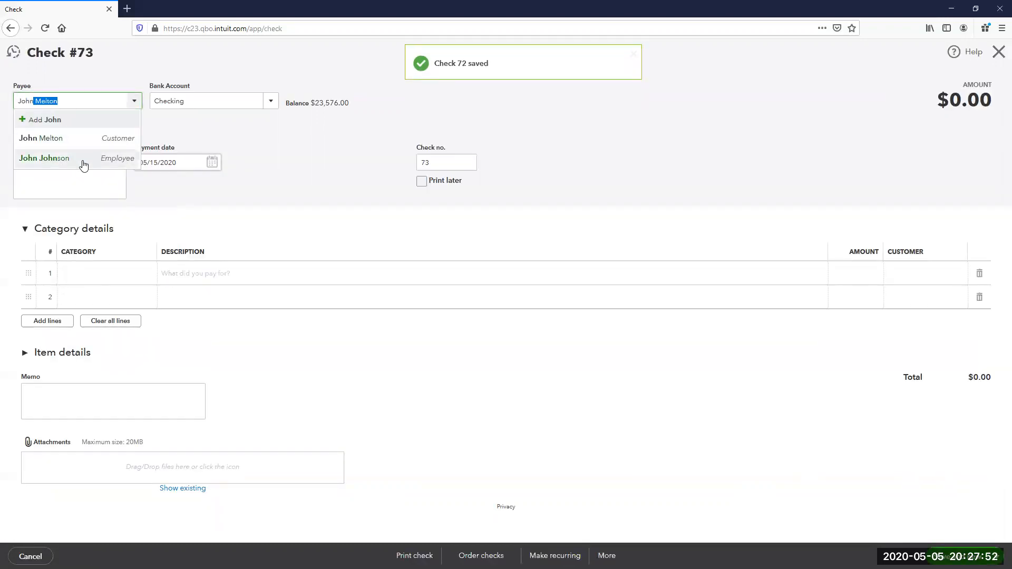
- Choose the employee as payee and add a 400 Gross Wages line to Wage Expenses
{"action": "left_click", "coordinate": [83, 162]}
{"action": "left_click", "coordinate": [87, 272]}
{"action": "type", "text": "wage"}
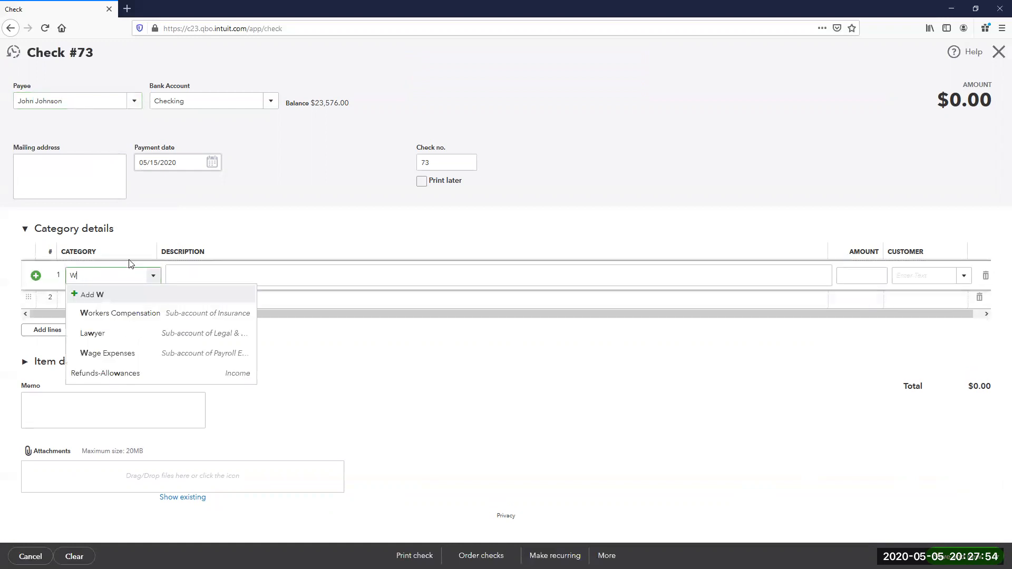
{"action": "left_click", "coordinate": [137, 314]}
{"action": "left_click", "coordinate": [195, 276]}
{"action": "type", "text": "Groass W"}
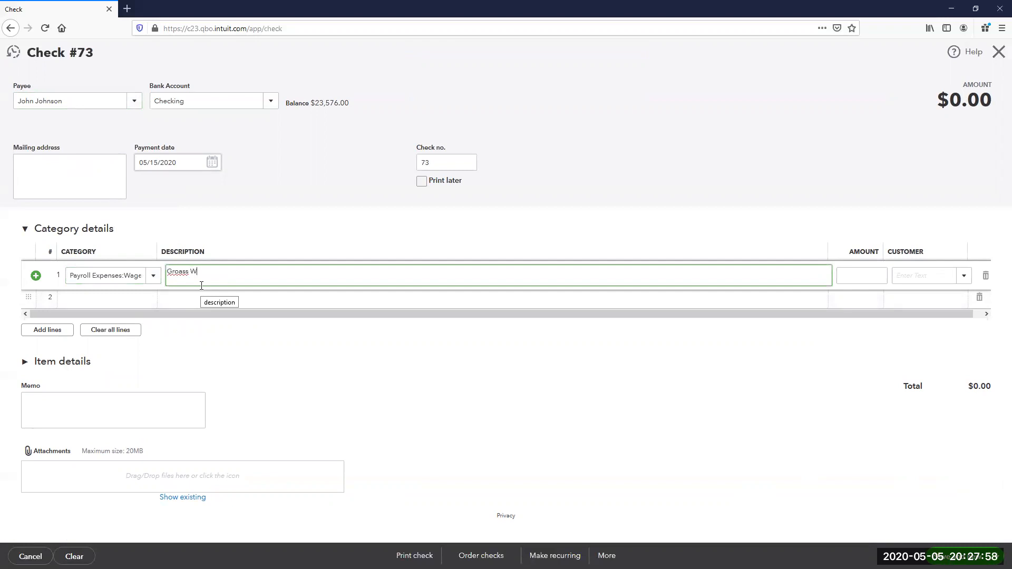
{"action": "key", "text": "Left"}
{"action": "key", "text": "Left"}
{"action": "key", "text": "Left"}
{"action": "key", "text": "Delete"}
{"action": "key", "text": "Tab"}
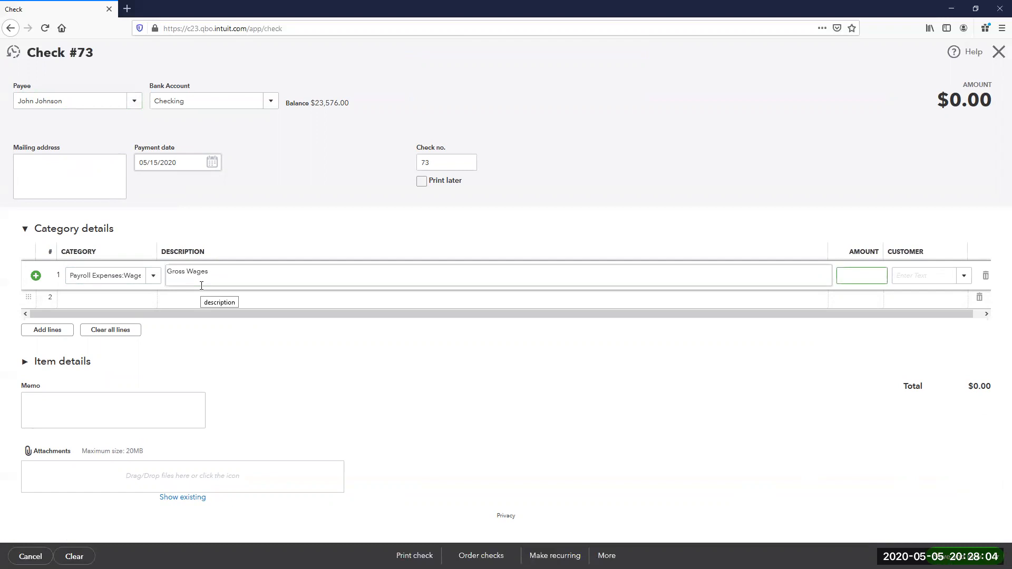
{"action": "key", "text": "Tab"}
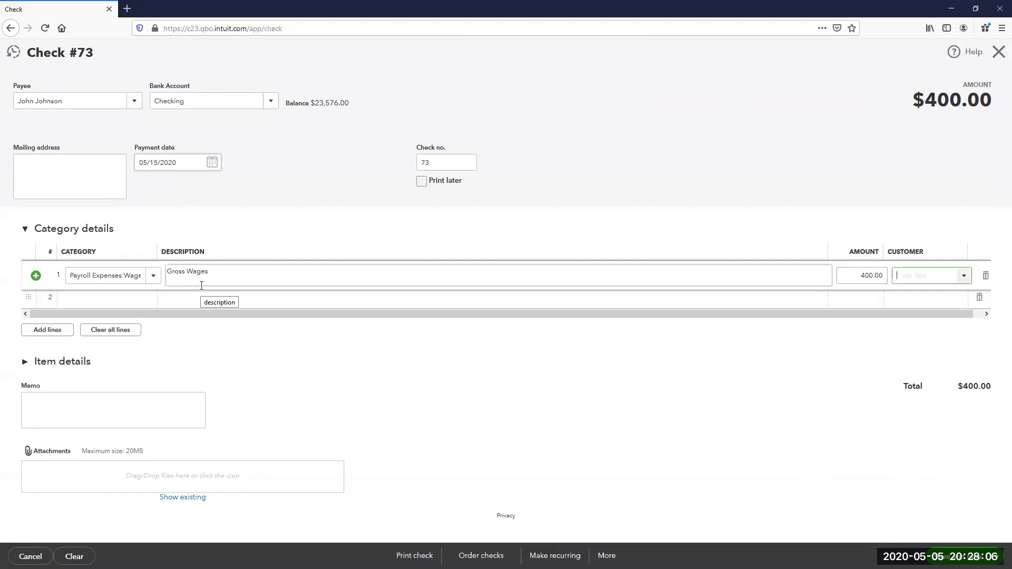
- Add an EE withholding line to Payroll Liabilites calculated as 400*-.0765 (-30.60)
{"action": "key", "text": "Tab"}
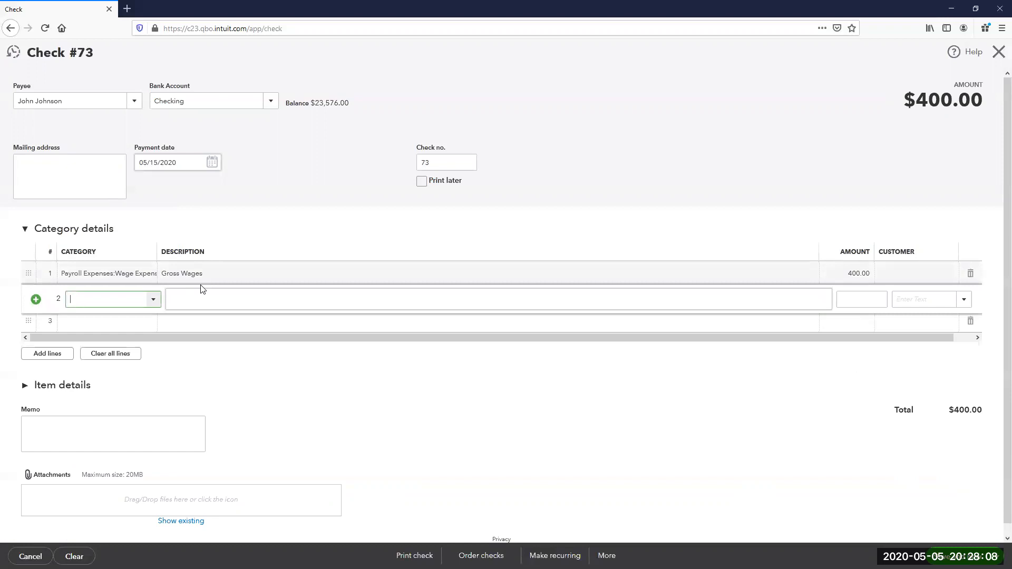
{"action": "type", "text": "Payr"}
{"action": "key", "text": "Down"}
{"action": "key", "text": "Down"}
{"action": "key", "text": "Down"}
{"action": "key", "text": "Down"}
{"action": "key", "text": "Down"}
{"action": "key", "text": "Down"}
{"action": "key", "text": "Down"}
{"action": "key", "text": "Tab"}
{"action": "type", "text": "EE"}
{"action": "key", "text": "Tab"}
{"action": "type", "text": "4"}
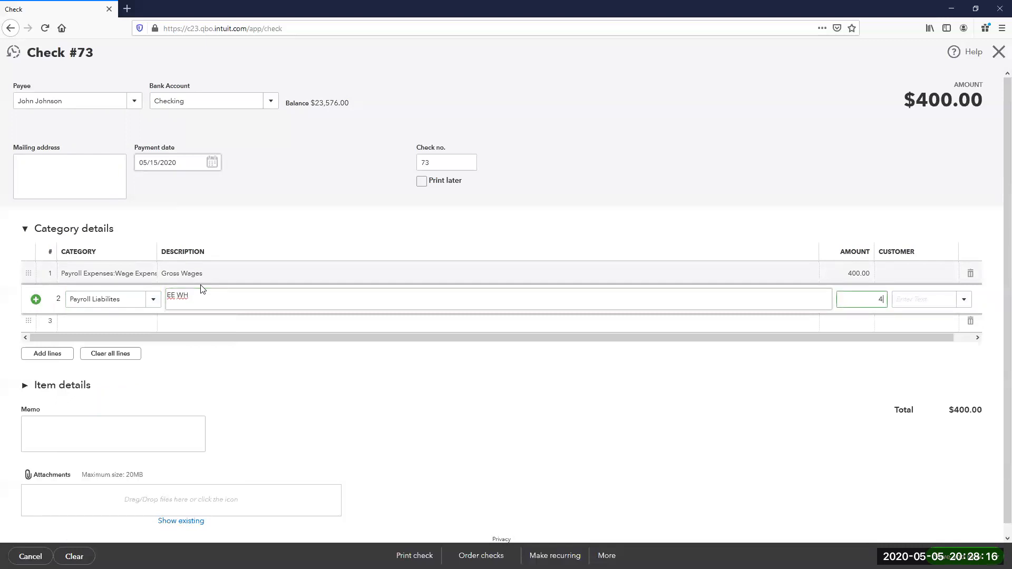
{"action": "type", "text": "00*-.0765"}
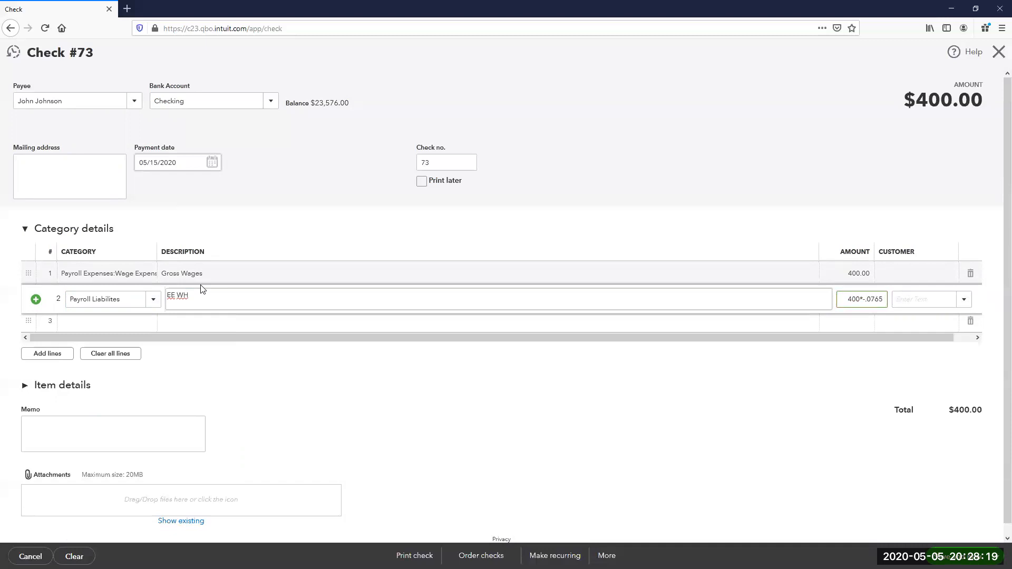
{"action": "key", "text": "Tab"}
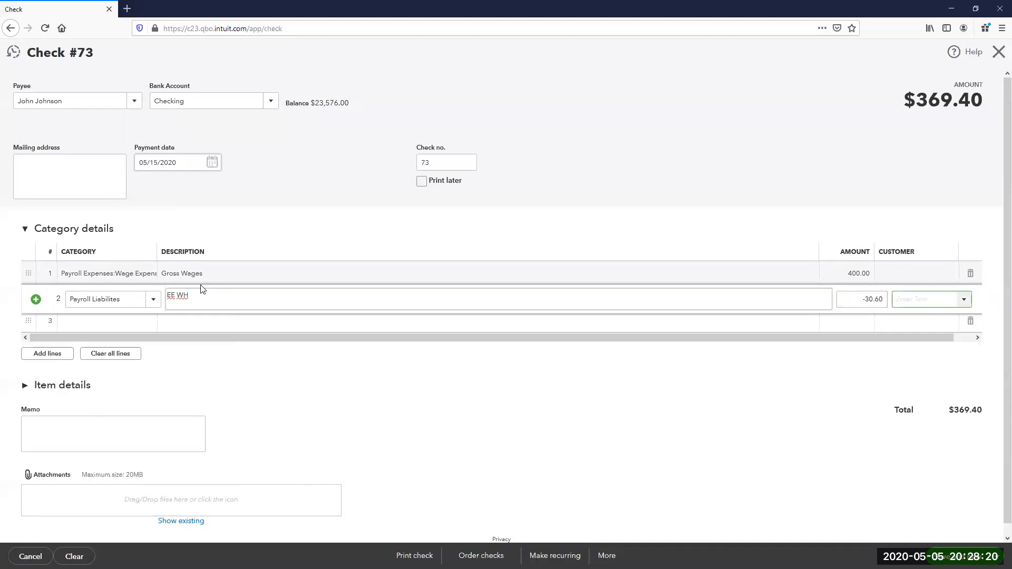
- Add an SS/Med ER tax line to a payroll tax account for 30.60
{"action": "key", "text": "Tab"}
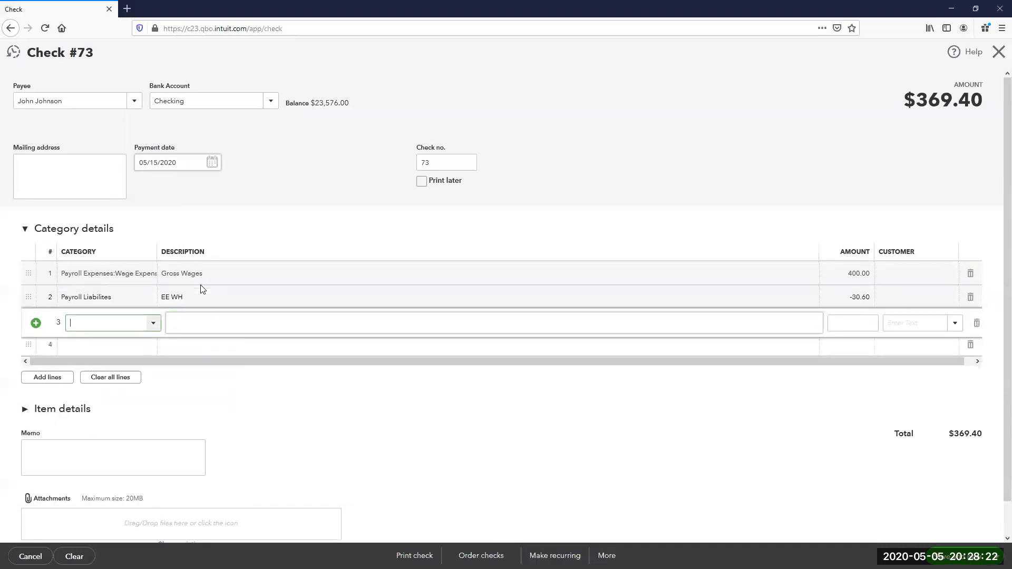
{"action": "type", "text": "Payroll Expenses"}
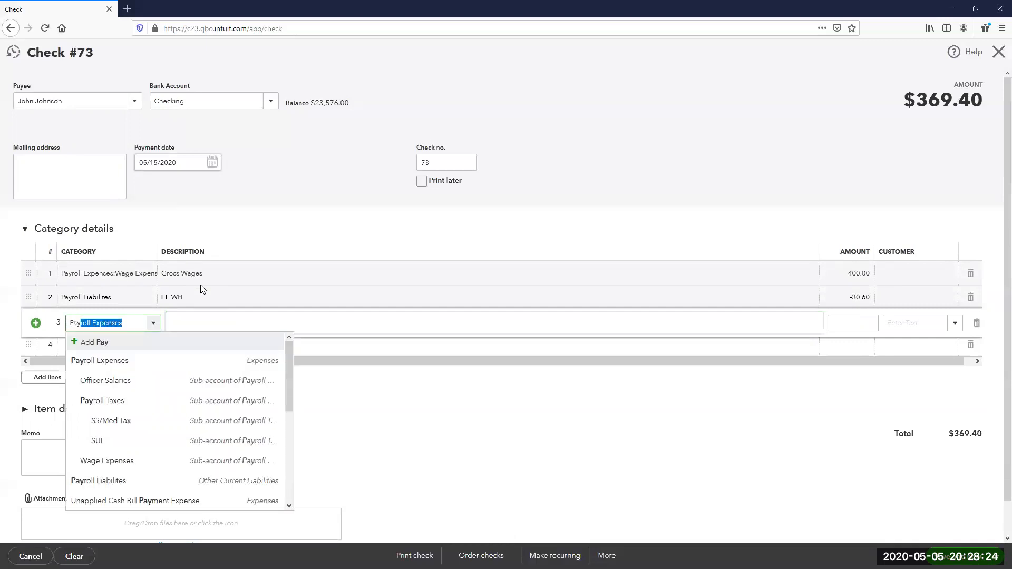
{"action": "key", "text": "Down"}
{"action": "key", "text": "Down"}
{"action": "key", "text": "Down"}
{"action": "key", "text": "Tab"}
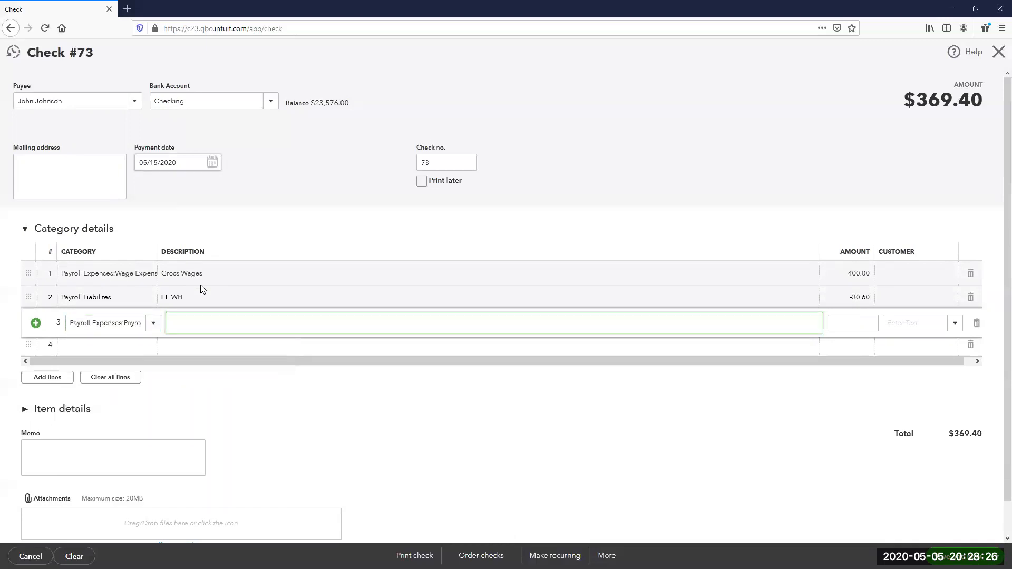
{"action": "type", "text": "SS/Med ER Tax"}
{"action": "key", "text": "Tab"}
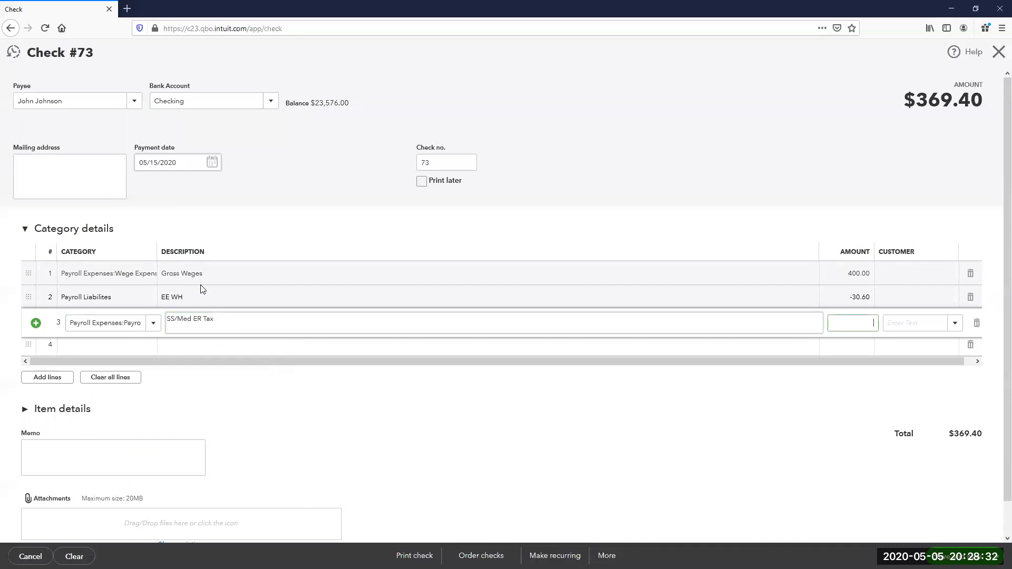
{"action": "type", "text": "30.60"}
{"action": "key", "text": "Tab"}
- Add a State Unemployment tax line calculated at 2% of wages
{"action": "key", "text": "Tab"}
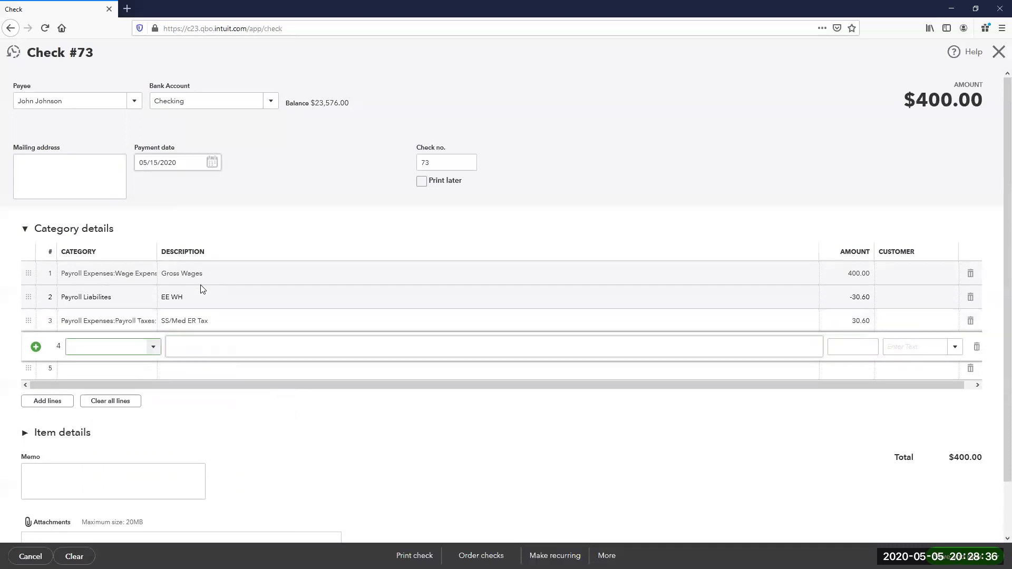
{"action": "type", "text": "Pay"}
{"action": "key", "text": "Down"}
{"action": "key", "text": "Down"}
{"action": "key", "text": "Down"}
{"action": "key", "text": "Down"}
{"action": "key", "text": "Down"}
{"action": "key", "text": "Down"}
{"action": "key", "text": "Tab"}
{"action": "type", "text": "State Unemplo"}
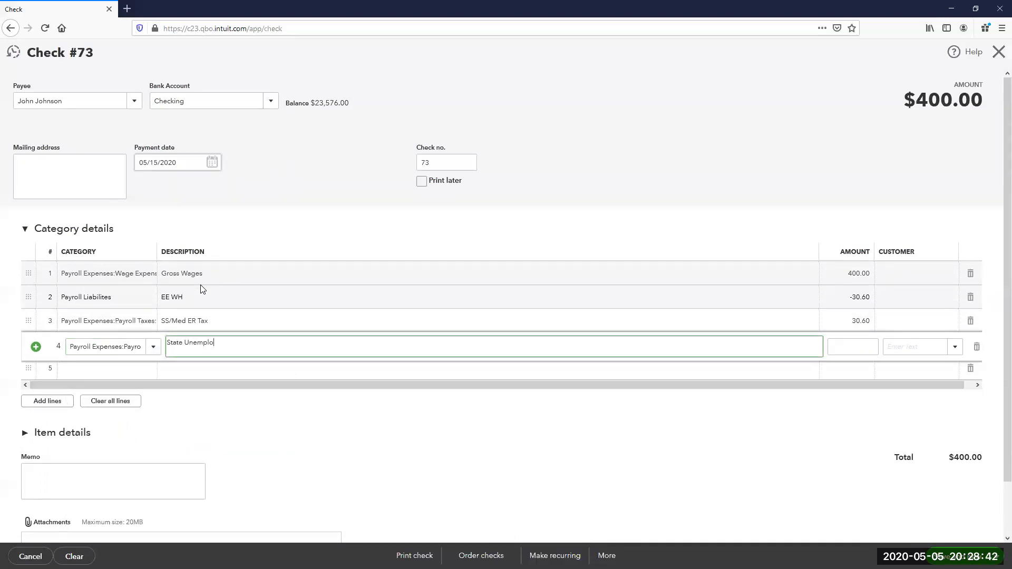
{"action": "type", "text": "yment Tax"}
{"action": "key", "text": "Tab"}
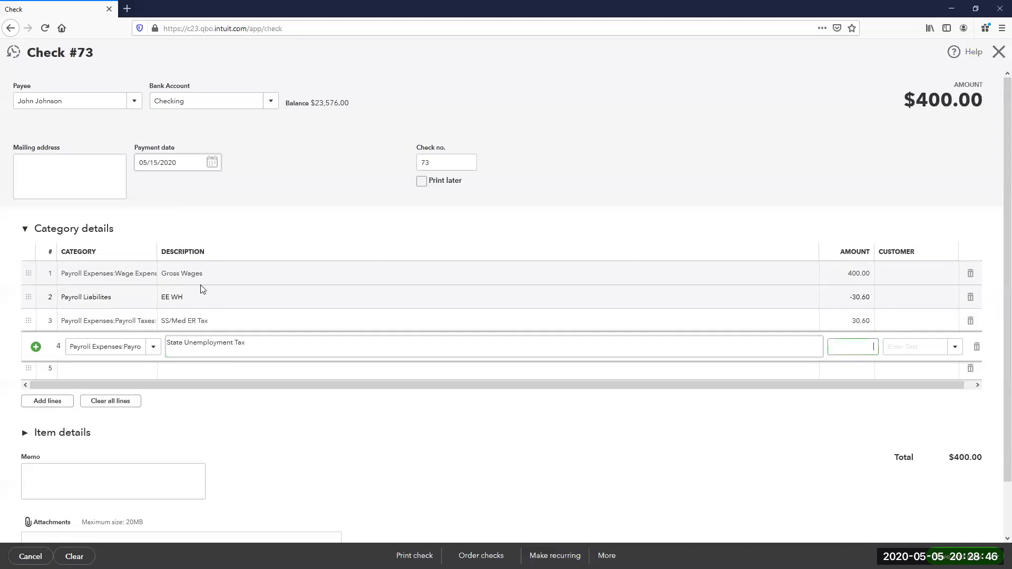
{"action": "type", "text": "4000*.02"}
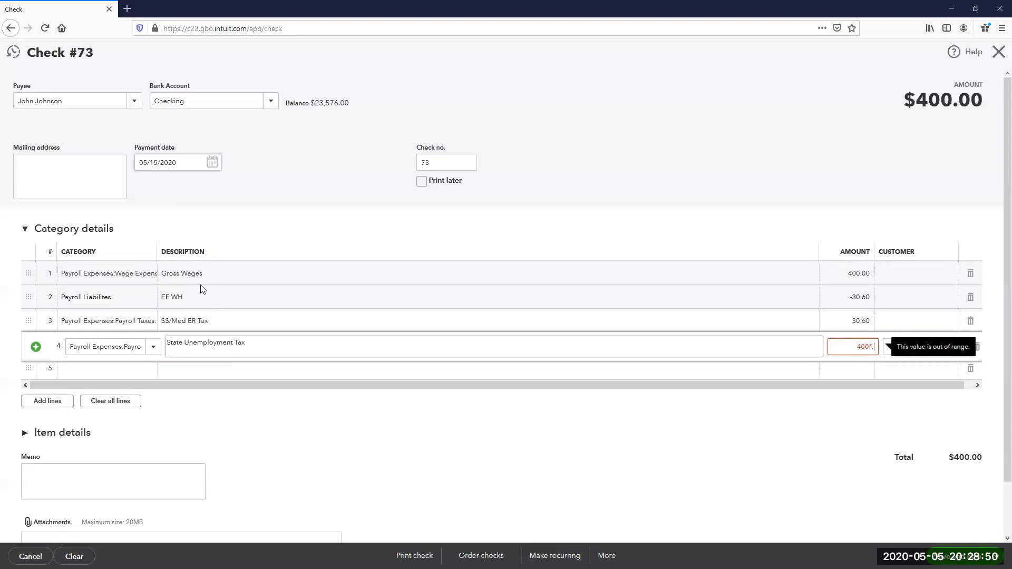
{"action": "key", "text": "Tab"}
{"action": "key", "text": "Tab"}
- Add an ER Taxes line to Payroll Liabilites for -38.60, netting the check to $369.40
{"action": "key", "text": "Tab"}
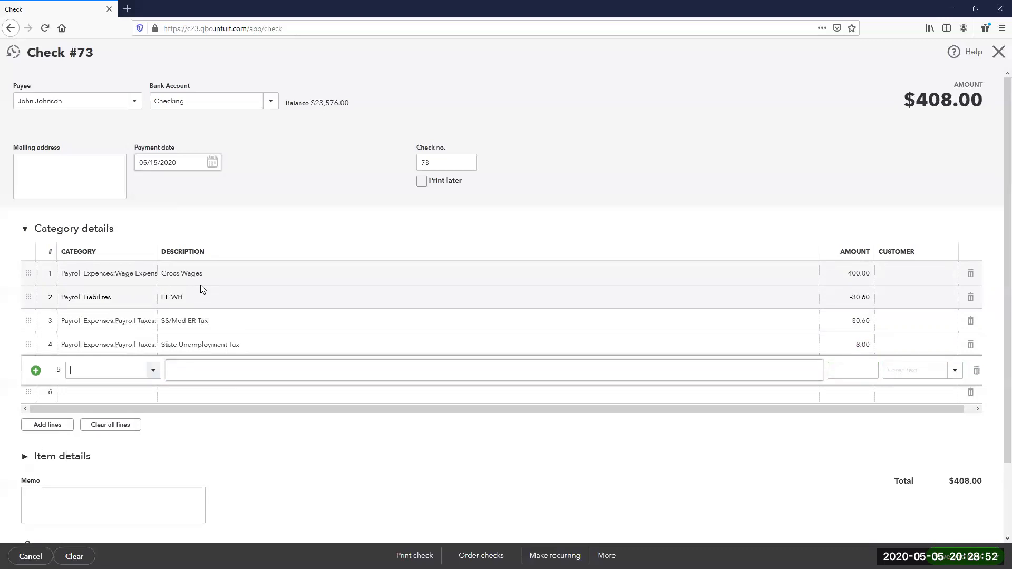
{"action": "type", "text": "Payrol"}
{"action": "key", "text": "Down"}
{"action": "key", "text": "Down"}
{"action": "key", "text": "Down"}
{"action": "key", "text": "Down"}
{"action": "key", "text": "Down"}
{"action": "key", "text": "Down"}
{"action": "key", "text": "Down"}
{"action": "key", "text": "Tab"}
{"action": "type", "text": "ER Taxes"}
{"action": "key", "text": "Tab"}
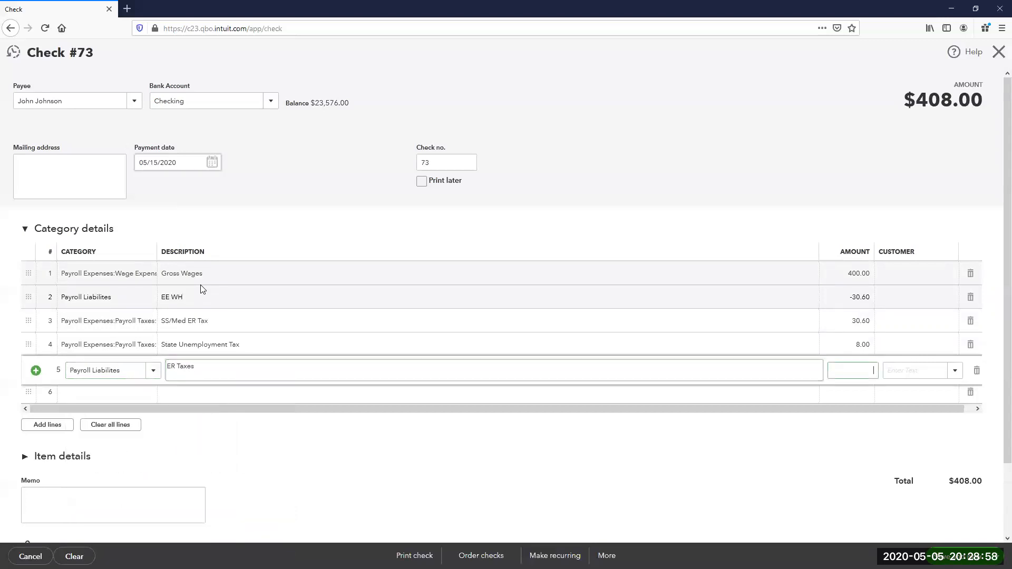
{"action": "type", "text": "-"}
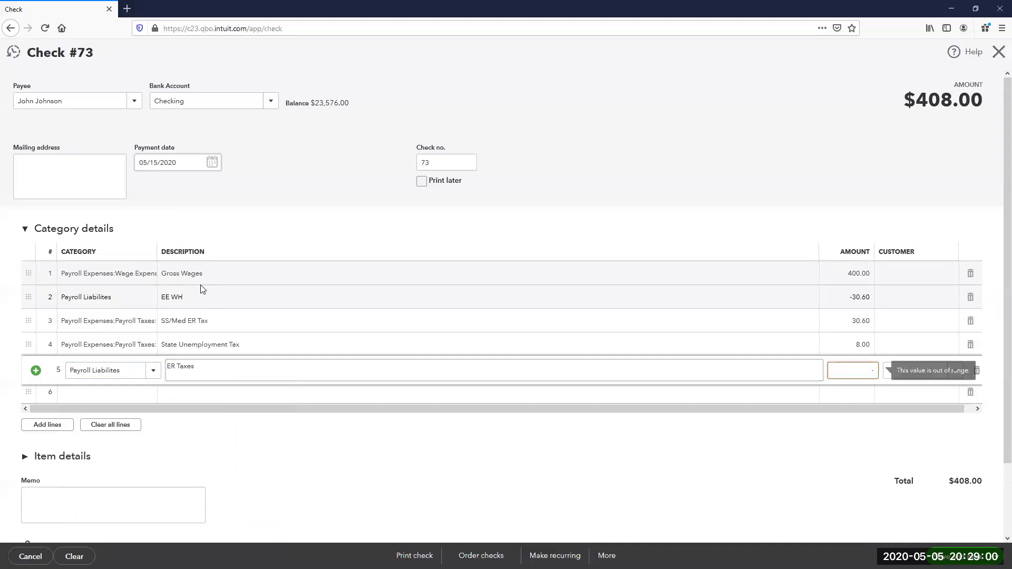
{"action": "type", "text": "30.60-8"}
{"action": "key", "text": "Tab"}
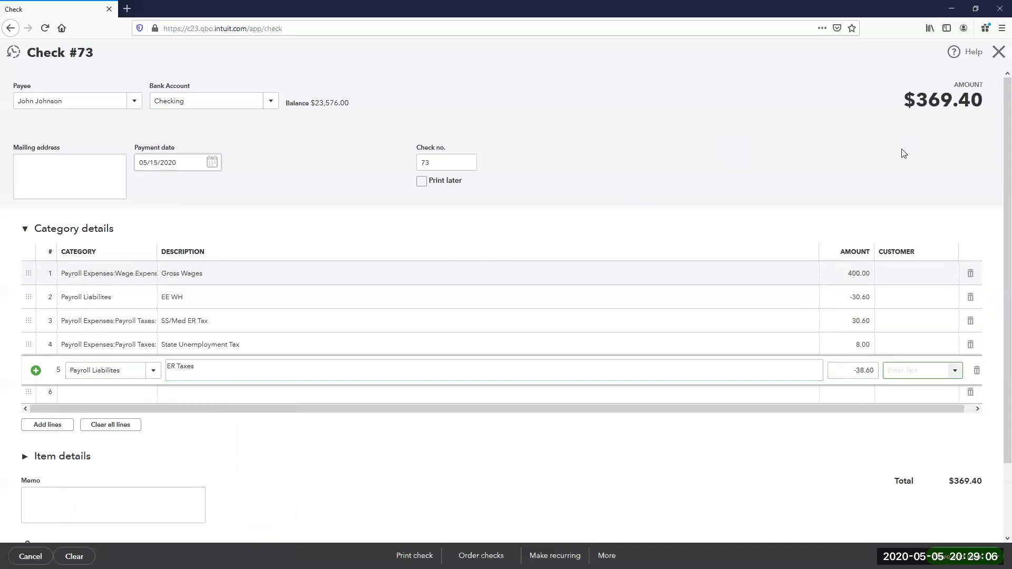
{"action": "left_click", "coordinate": [896, 273]}
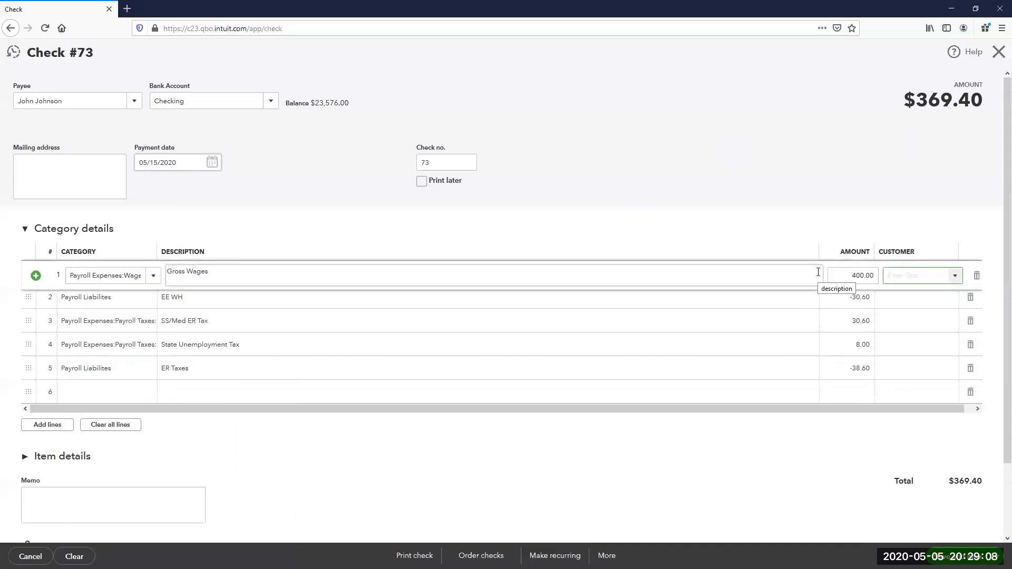
- Assign PPP Funds as customer on check 73's wages and state unemployment tax lines
{"action": "type", "text": "PPP Funds"}
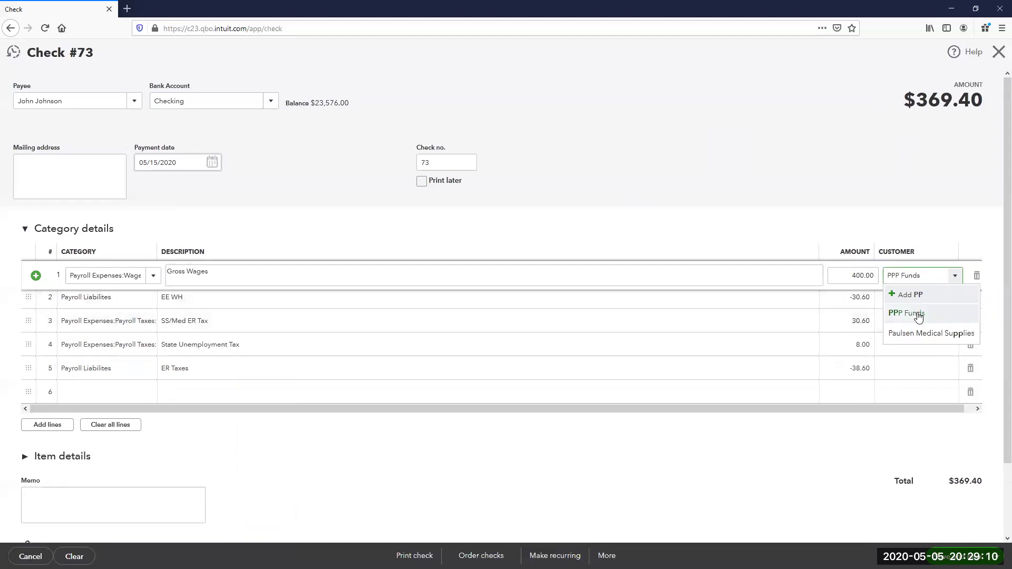
{"action": "left_click", "coordinate": [916, 315]}
{"action": "left_click", "coordinate": [909, 345]}
{"action": "type", "text": "PPP Funds"}
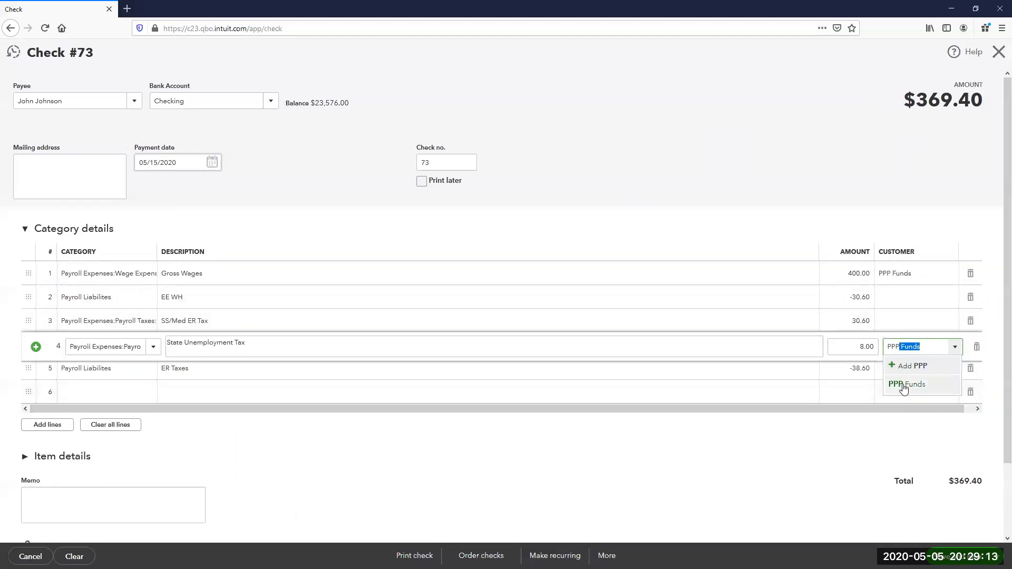
{"action": "left_click", "coordinate": [906, 384]}
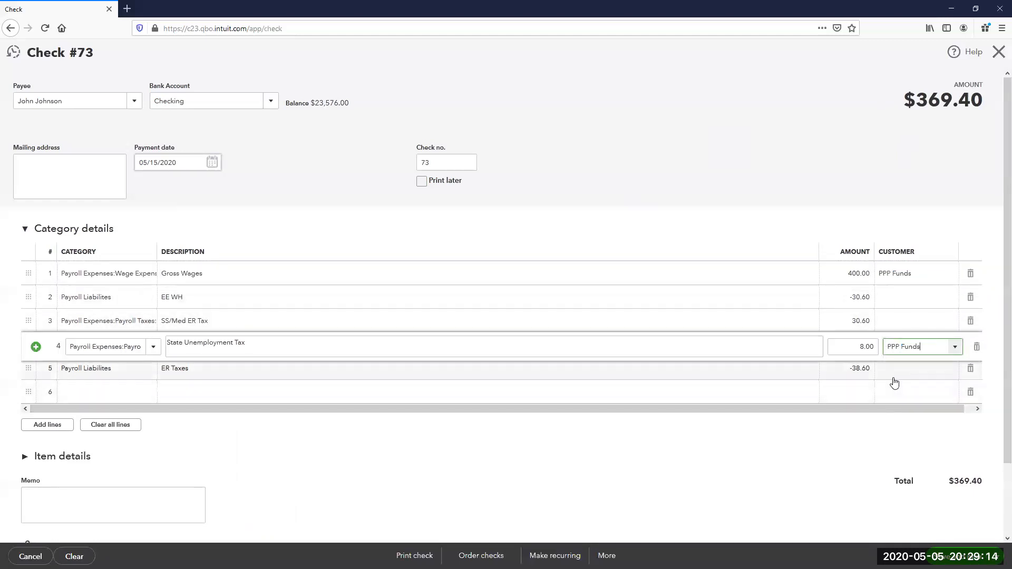
- Prefix both lines' descriptions with 'PPP -' and save check 73, opening a new check
{"action": "left_click", "coordinate": [178, 274]}
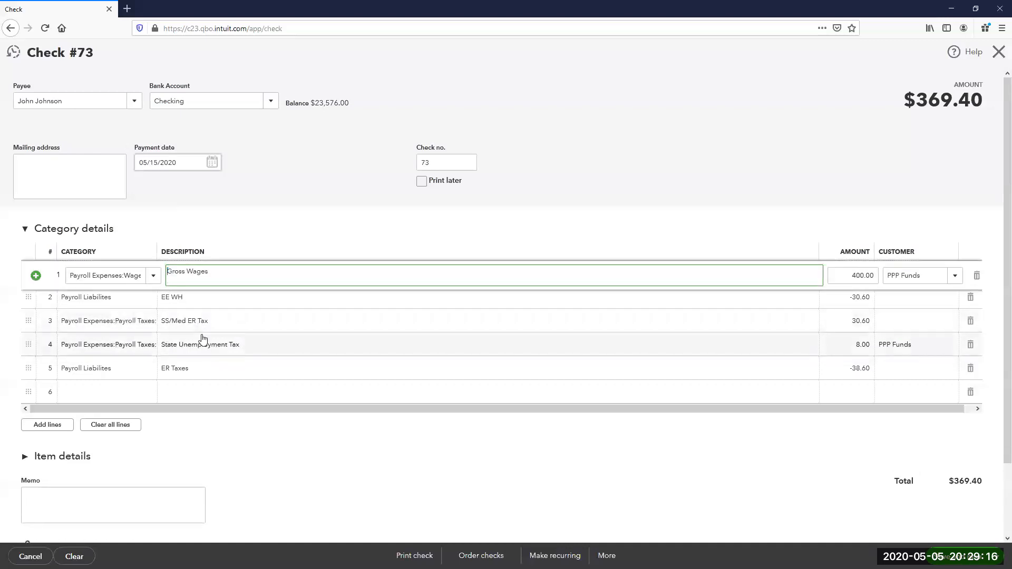
{"action": "type", "text": "PPP -"}
{"action": "left_click", "coordinate": [185, 345]}
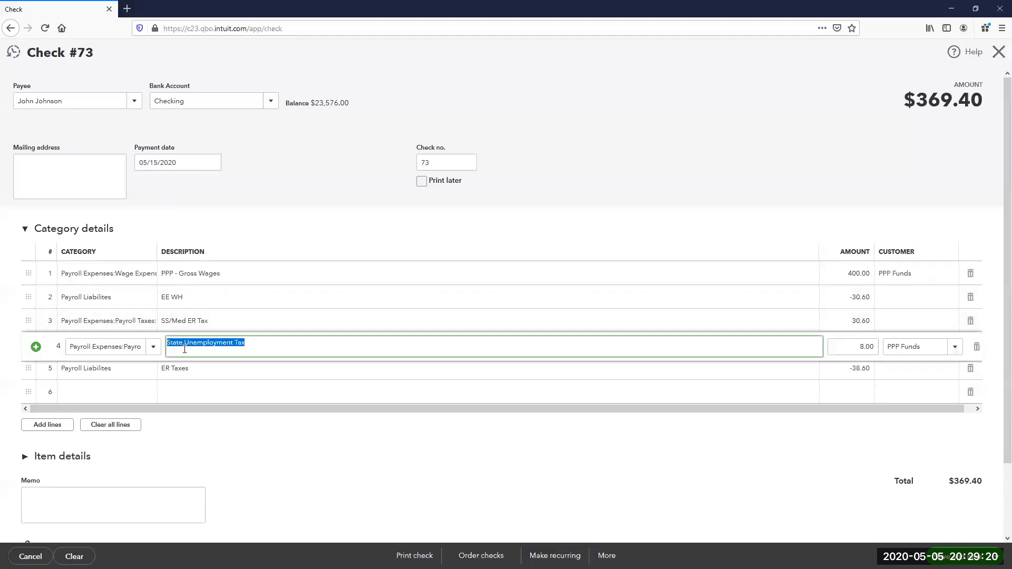
{"action": "key", "text": "Home"}
{"action": "type", "text": "PPP "}
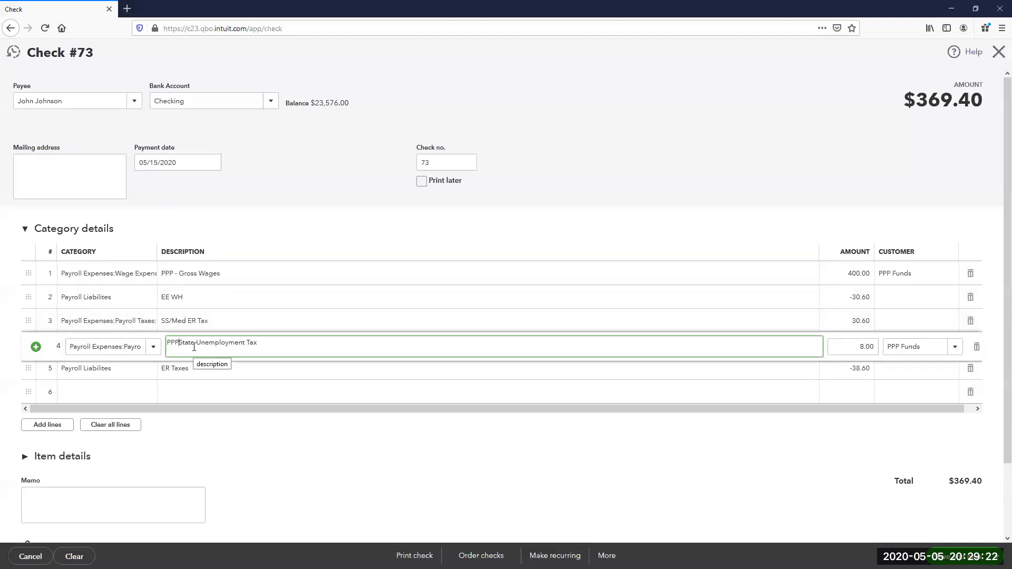
{"action": "type", "text": "-"}
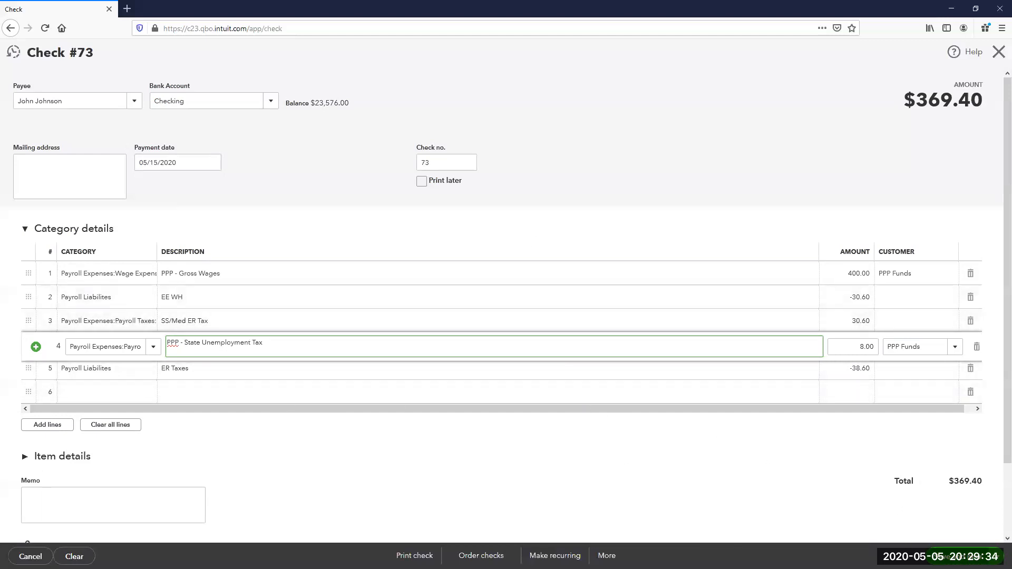
{"action": "key", "text": "ctrl+alt+s"}
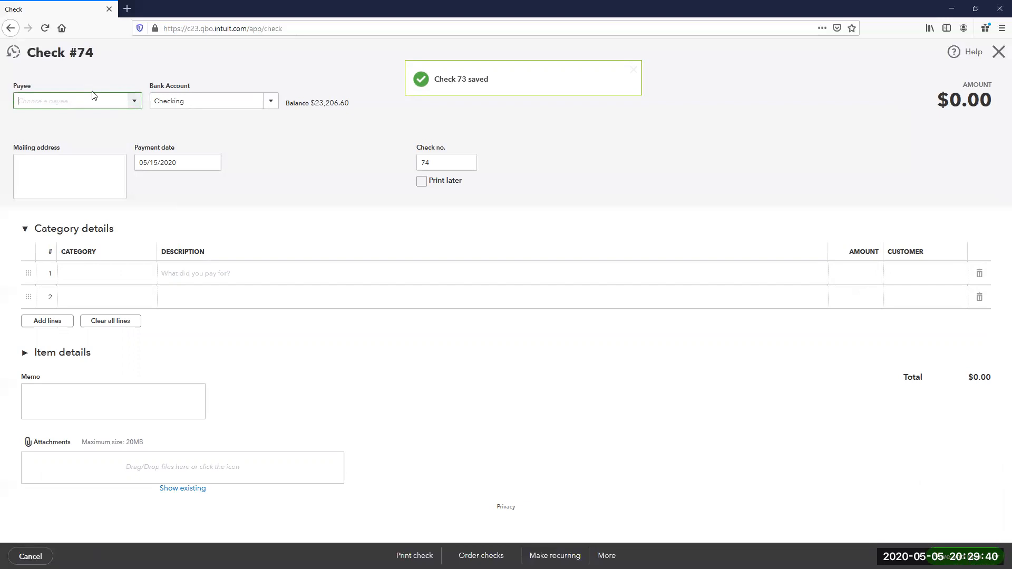
- Make check 74 payable to PG&E with category Utilities:Gas and Electric
{"action": "left_click", "coordinate": [94, 100]}
{"action": "type", "text": "PG&E"}
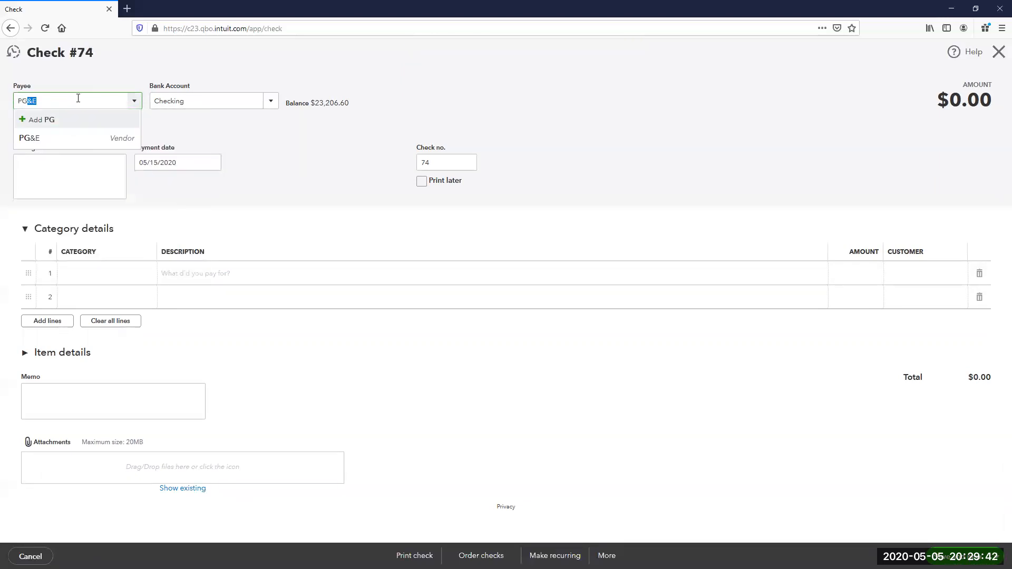
{"action": "left_click", "coordinate": [78, 138]}
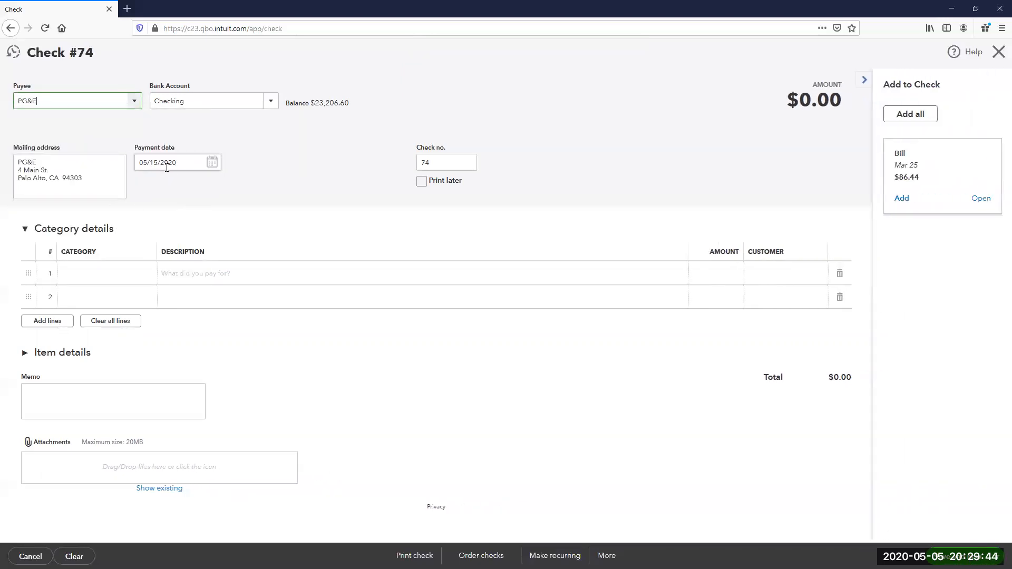
{"action": "left_click", "coordinate": [86, 275]}
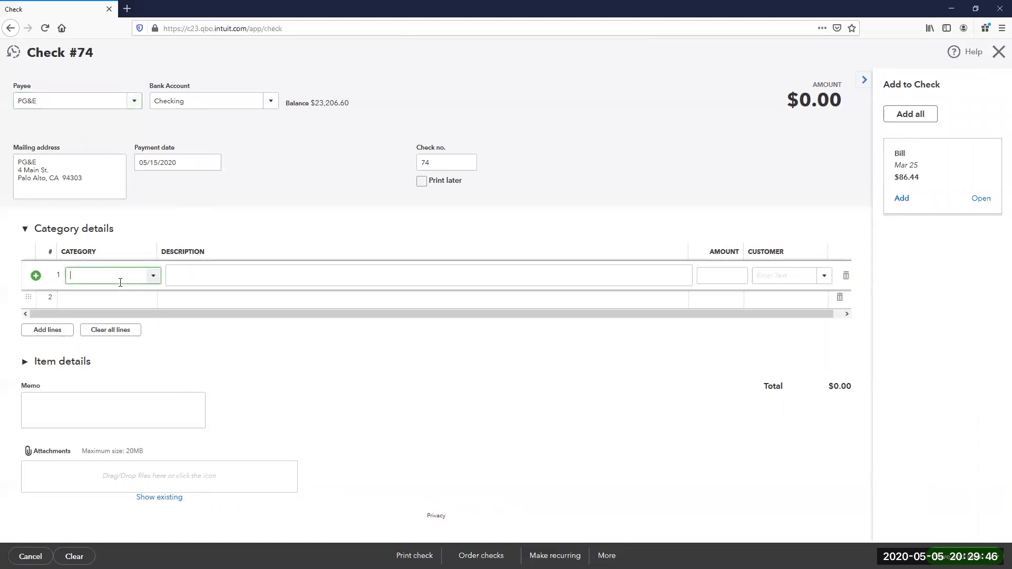
{"action": "type", "text": "Uti"}
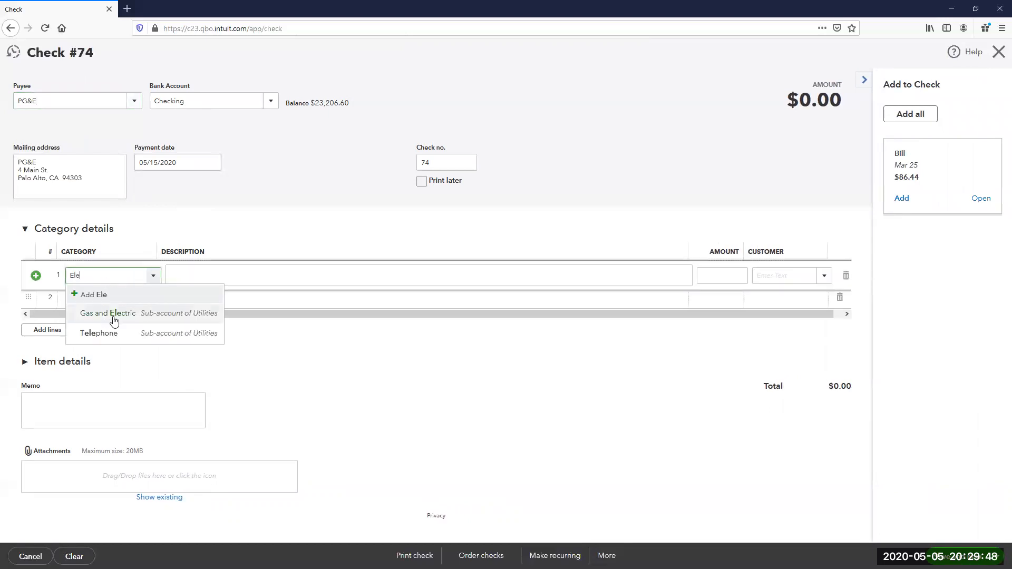
{"action": "left_click", "coordinate": [117, 315]}
- Describe the line 'PPP - Monthly Electric' for 175.00 to PPP Funds, then save and close
{"action": "left_click", "coordinate": [178, 283]}
{"action": "type", "text": "PPP - Monthly Electric"}
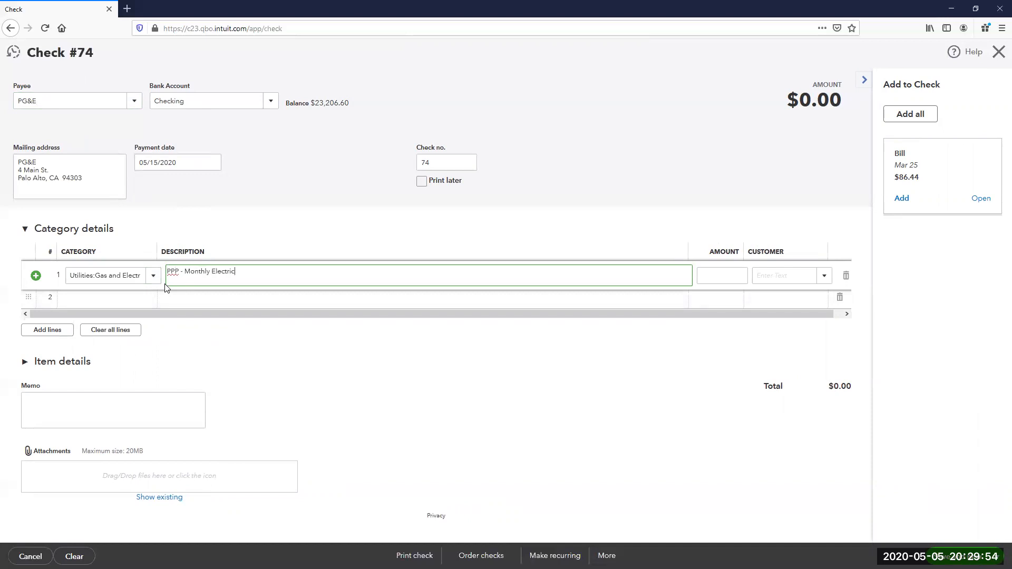
{"action": "key", "text": "Tab"}
{"action": "type", "text": "175"}
{"action": "key", "text": "Tab"}
{"action": "type", "text": "PP"}
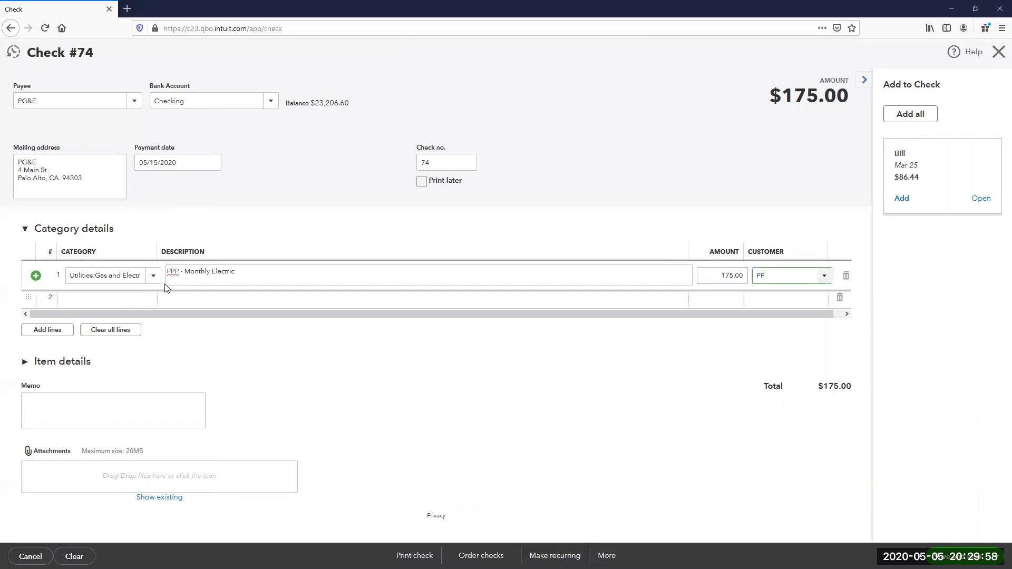
{"action": "type", "text": "P Funds"}
{"action": "left_click", "coordinate": [778, 314]}
{"action": "left_click", "coordinate": [995, 556]}
{"action": "left_click", "coordinate": [964, 540]}
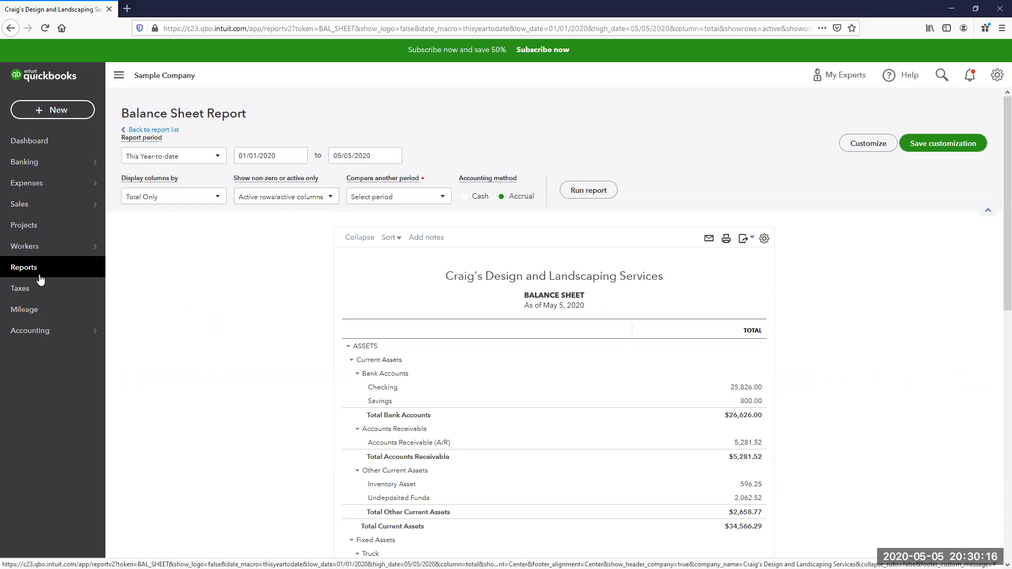
- Search the report list for 'cus' and open the Income by Customer Summary report
{"action": "left_click", "coordinate": [175, 135]}
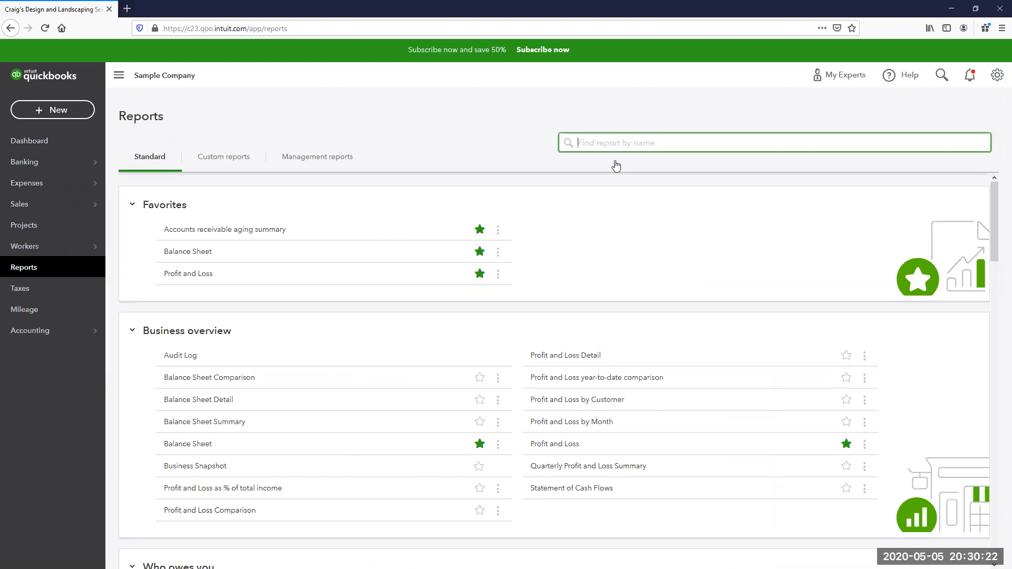
{"action": "type", "text": "cus"}
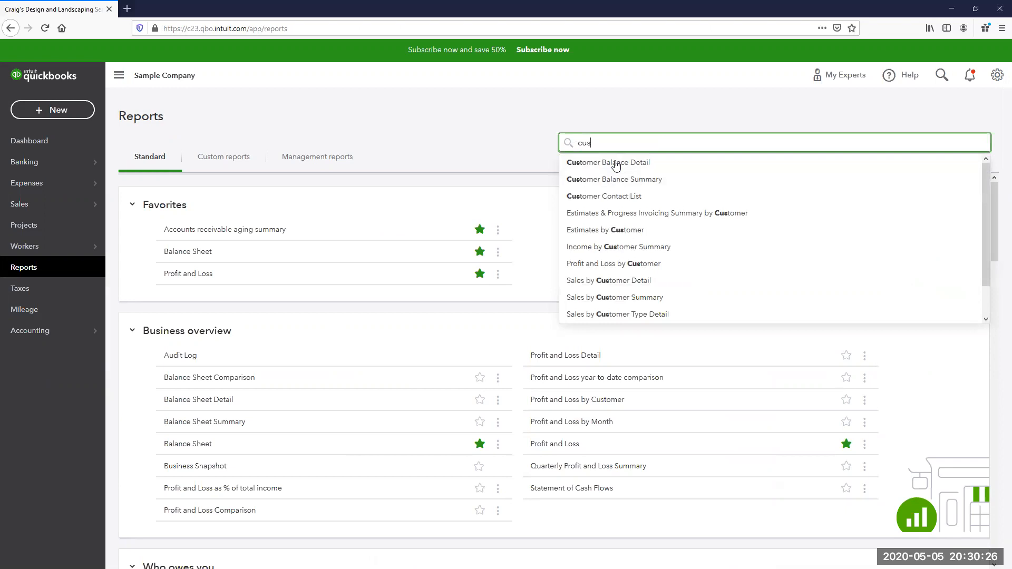
{"action": "left_click", "coordinate": [656, 247]}
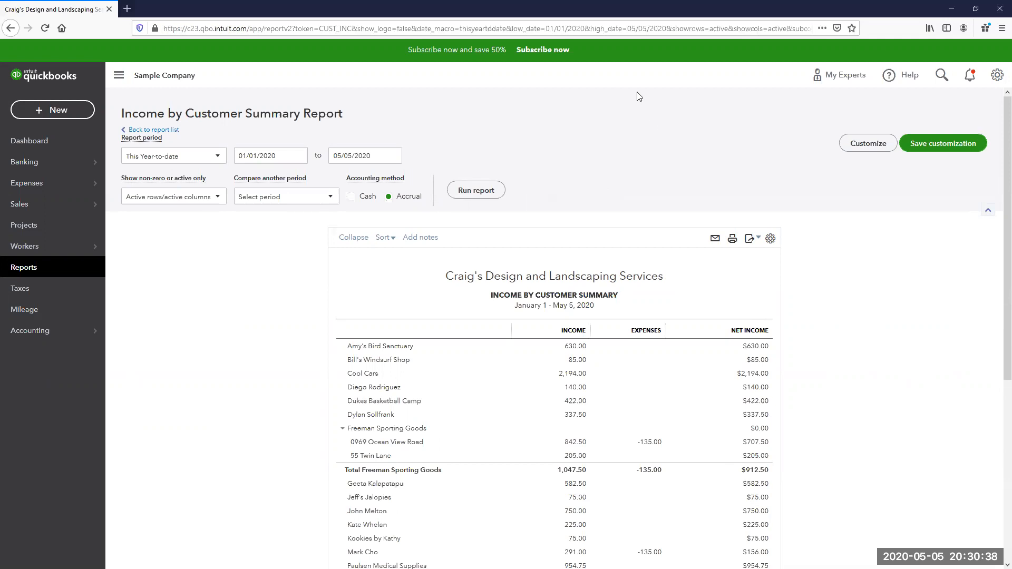
{"action": "scroll", "coordinate": [748, 384], "scroll_direction": "down", "scroll_amount": 2}
{"action": "scroll", "coordinate": [483, 231], "scroll_direction": "up", "scroll_amount": 2}
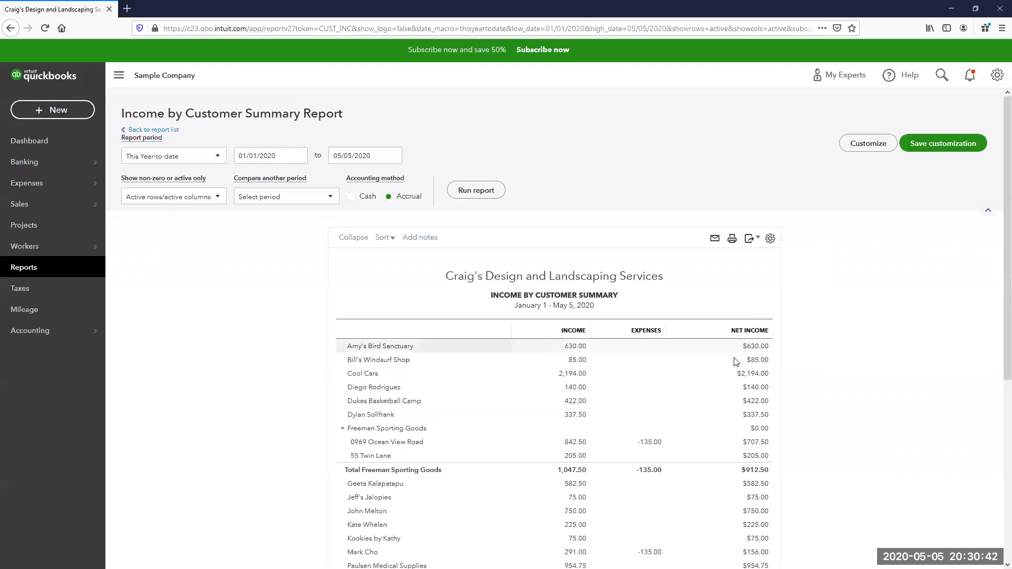
{"action": "scroll", "coordinate": [800, 369], "scroll_direction": "down", "scroll_amount": 4}
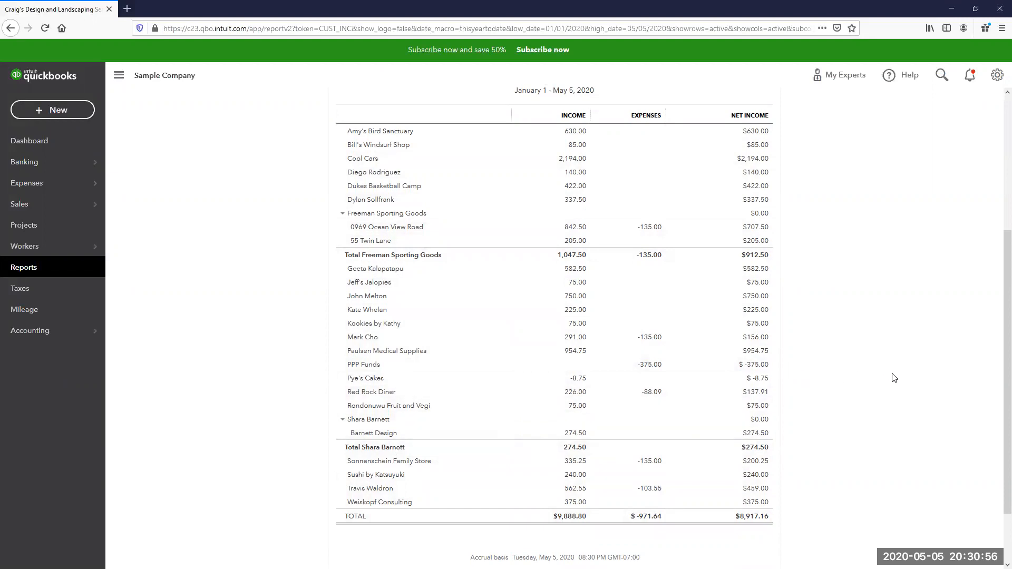
{"action": "left_click", "coordinate": [762, 366]}
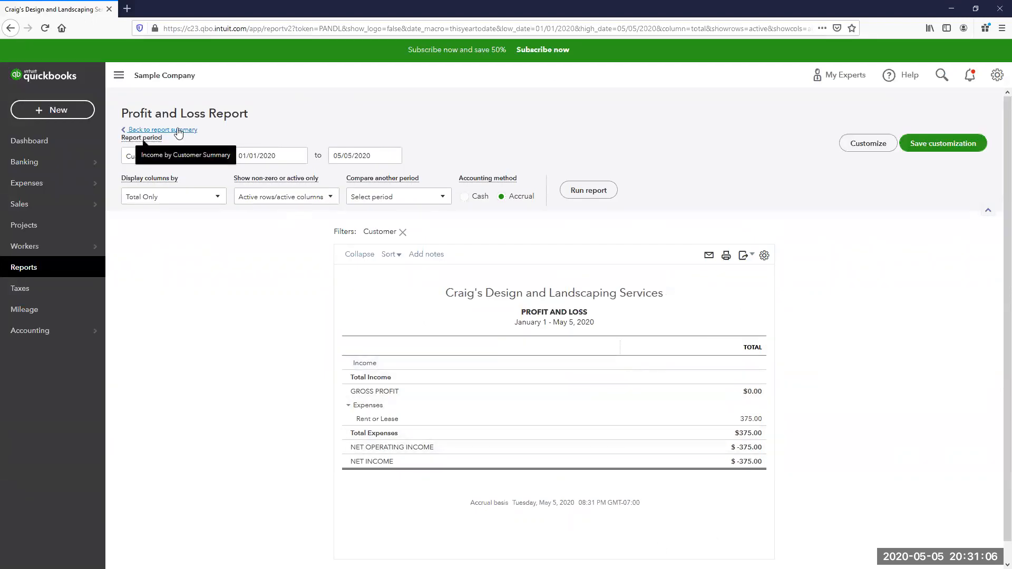
{"action": "left_click", "coordinate": [158, 130]}
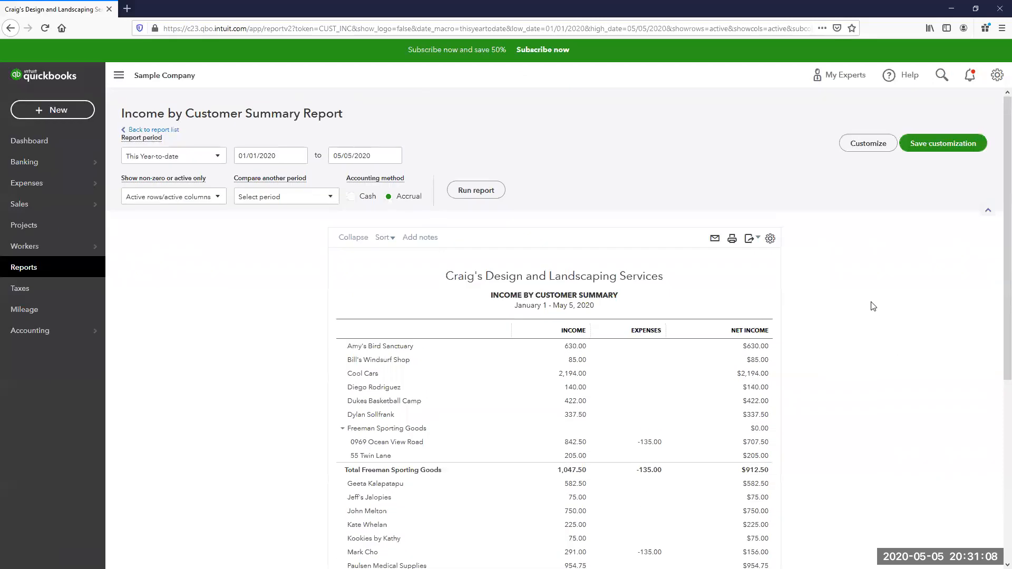
- Filter the Income by Customer Summary to the PPP Funds customer only and rerun it
{"action": "left_click", "coordinate": [869, 145]}
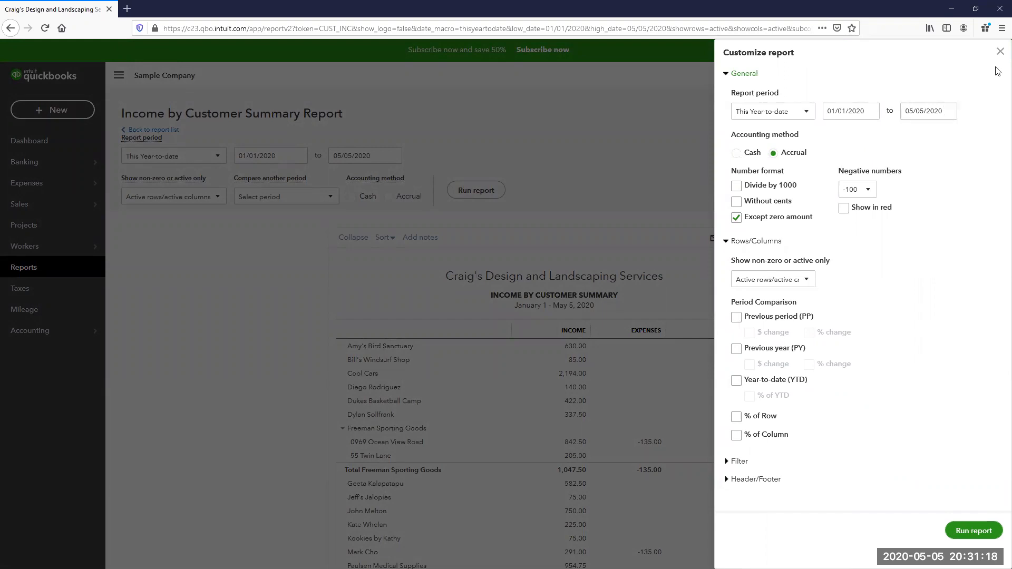
{"action": "left_click", "coordinate": [999, 51]}
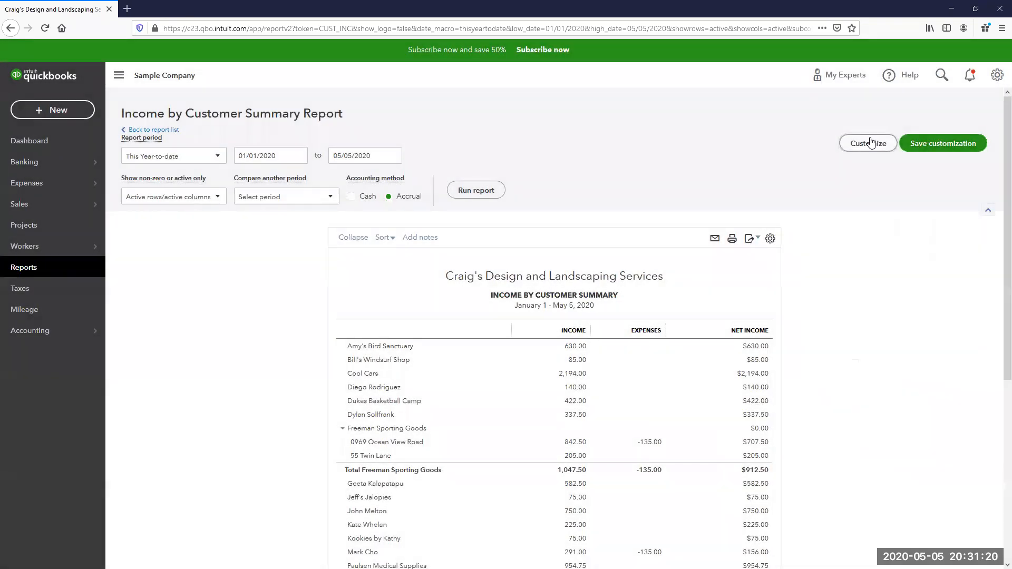
{"action": "left_click", "coordinate": [867, 144]}
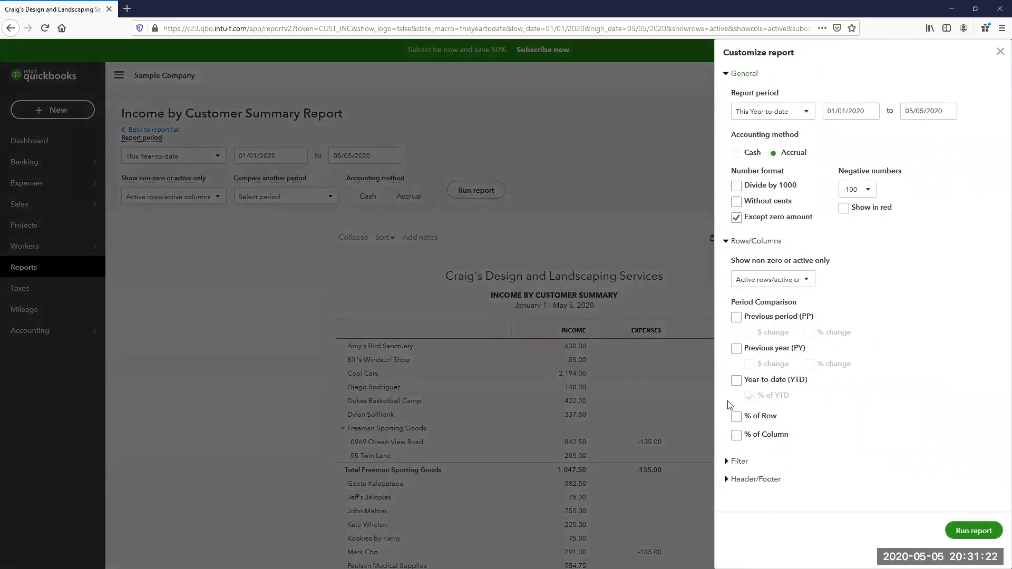
{"action": "left_click", "coordinate": [726, 462]}
{"action": "left_click", "coordinate": [887, 485]}
{"action": "type", "text": "PPP Funds"}
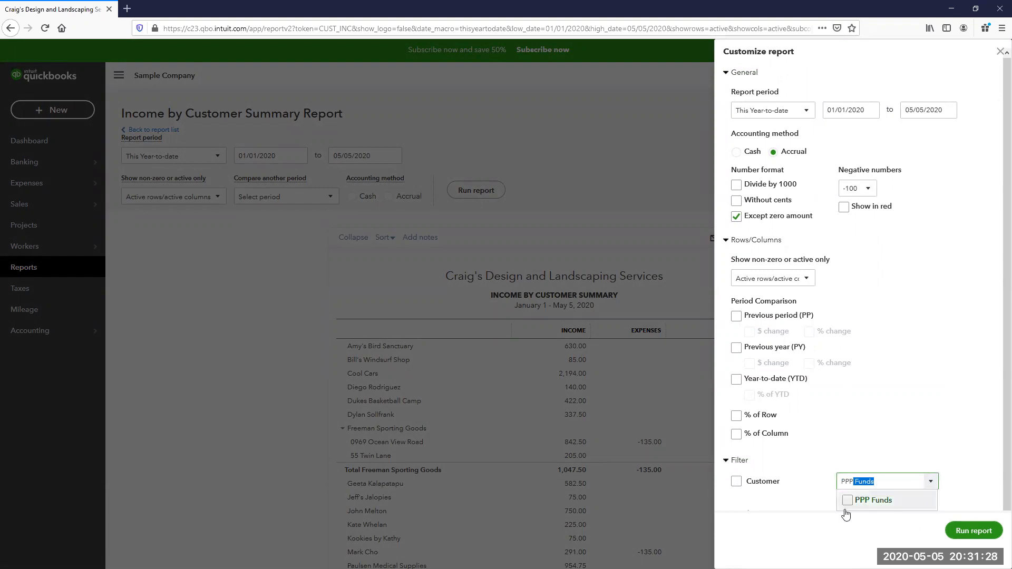
{"action": "left_click", "coordinate": [849, 500]}
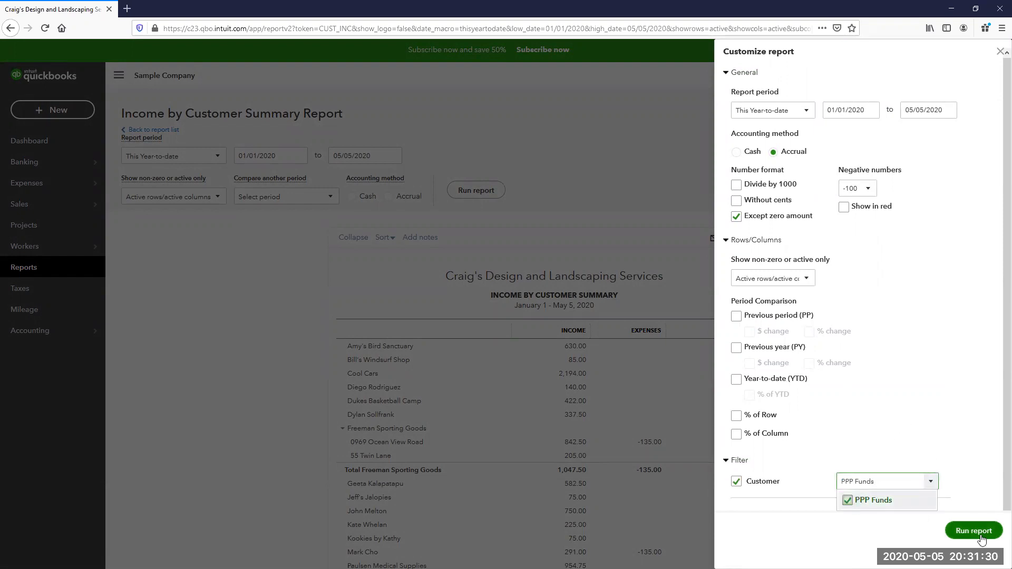
{"action": "left_click", "coordinate": [974, 531]}
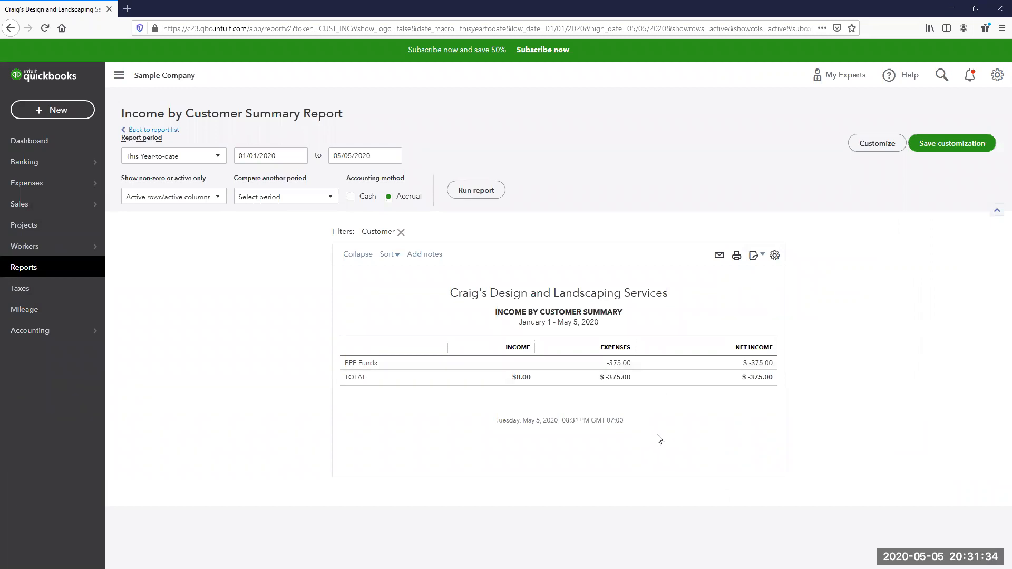
- Append '- PPP Funds' to the report name and save it as a custom report
{"action": "left_click", "coordinate": [946, 148]}
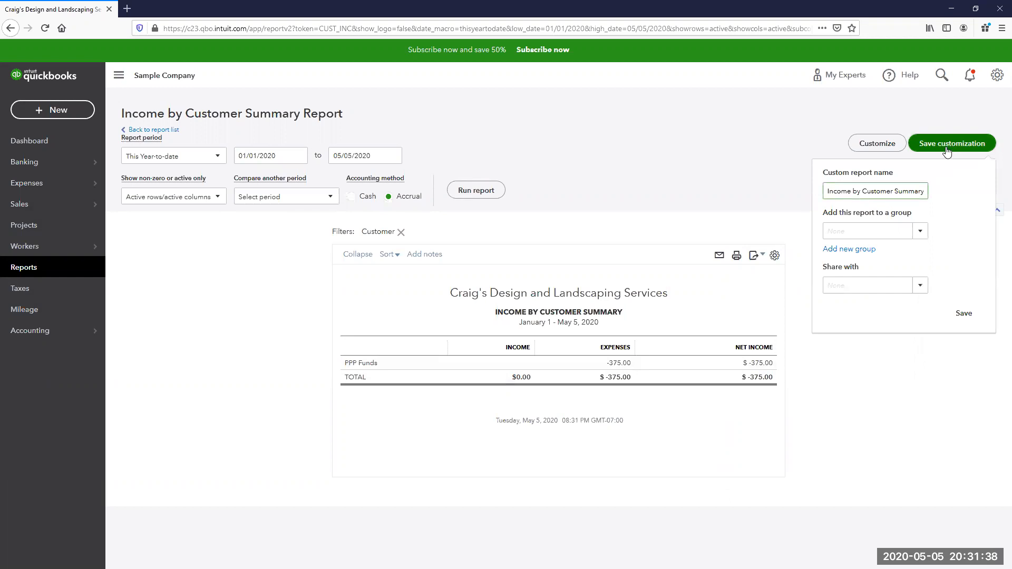
{"action": "left_click", "coordinate": [922, 191]}
{"action": "type", "text": "- PPP Funds"}
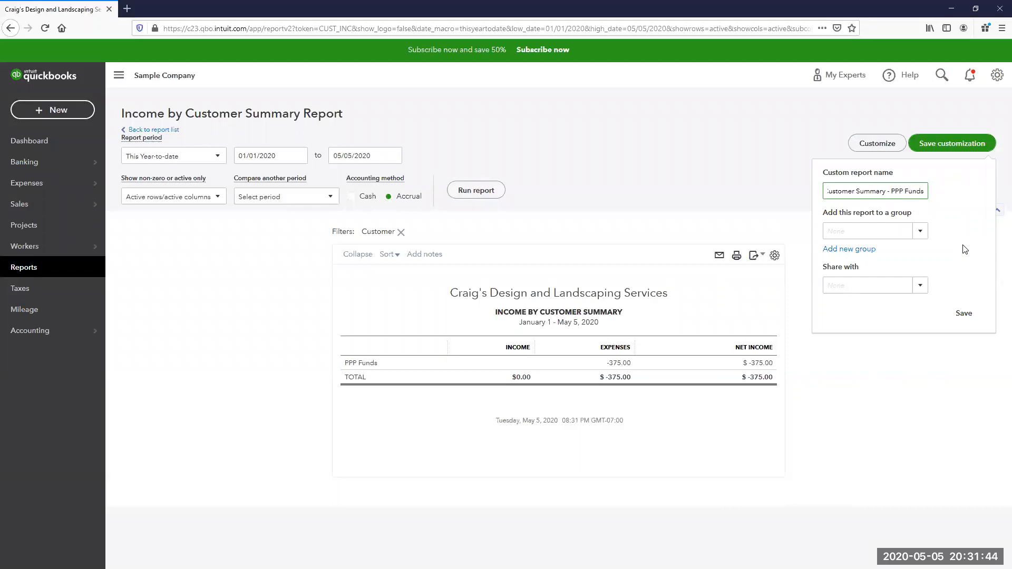
{"action": "left_click", "coordinate": [963, 313]}
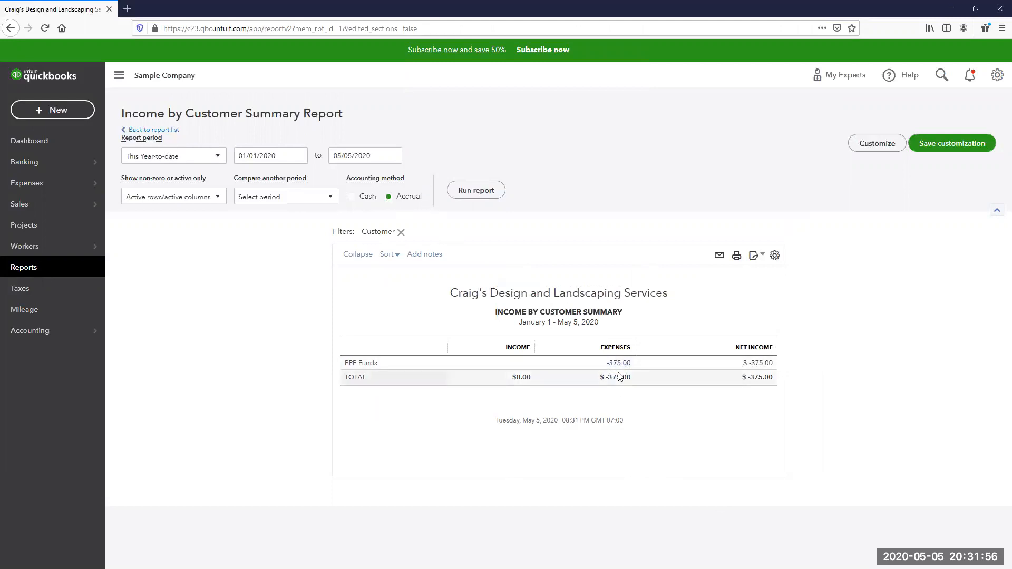
- Change the report end date to May 16, 2020 and rerun it
{"action": "left_click", "coordinate": [393, 156]}
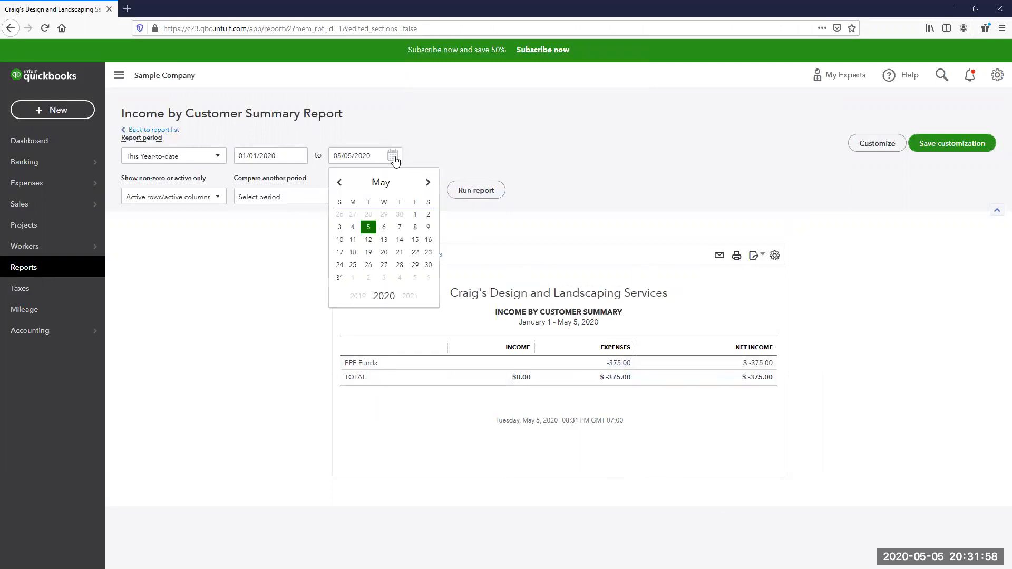
{"action": "left_click", "coordinate": [428, 241]}
{"action": "left_click", "coordinate": [476, 196]}
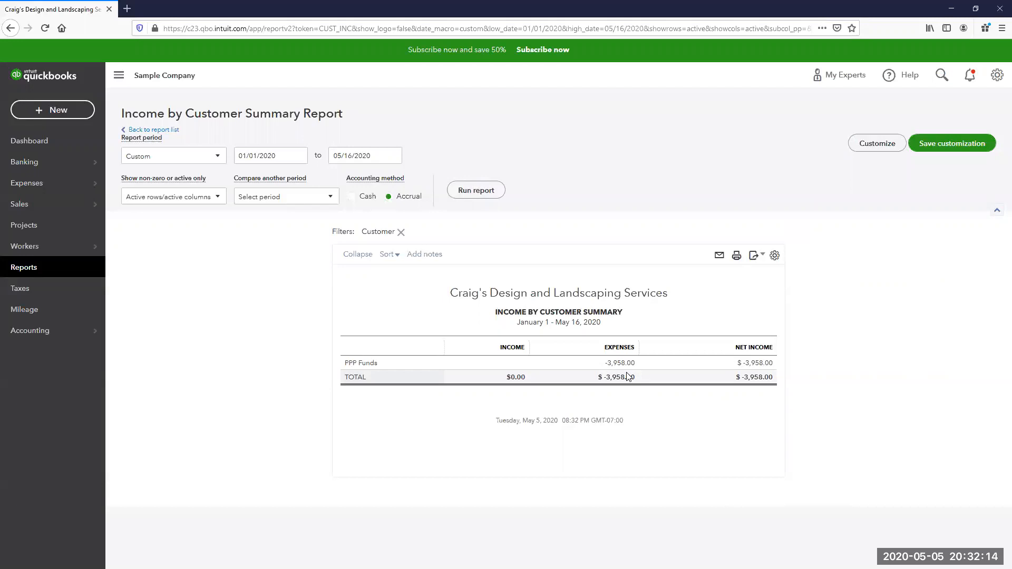
- Drill into the PPP Funds $3,958.00 expenses to view the Profit and Loss breakdown
{"action": "left_click", "coordinate": [624, 364]}
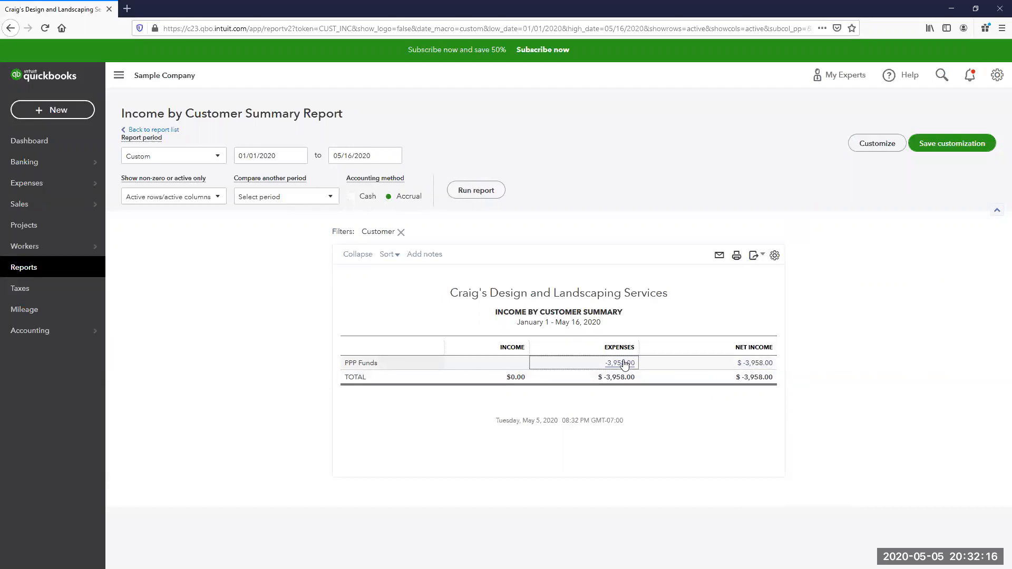
{"action": "scroll", "coordinate": [791, 384], "scroll_direction": "down", "scroll_amount": 2}
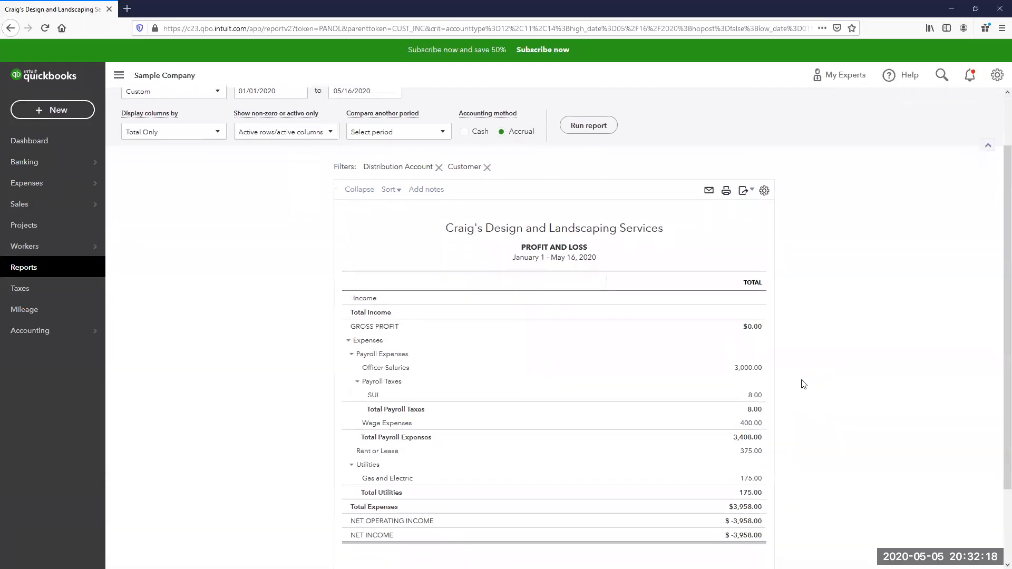
{"action": "scroll", "coordinate": [803, 384], "scroll_direction": "down", "scroll_amount": 2}
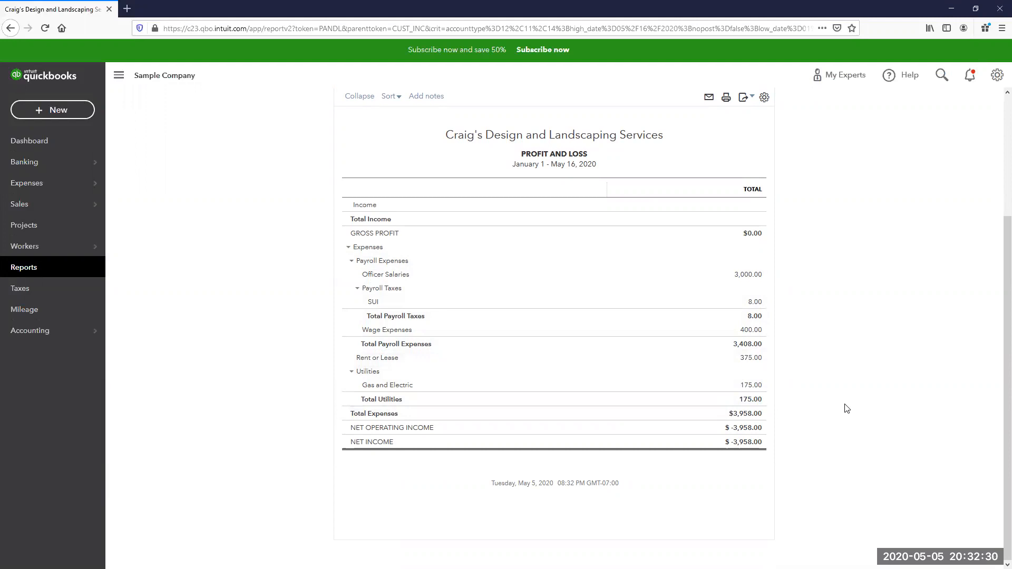
{"action": "scroll", "coordinate": [842, 410], "scroll_direction": "up", "scroll_amount": 2}
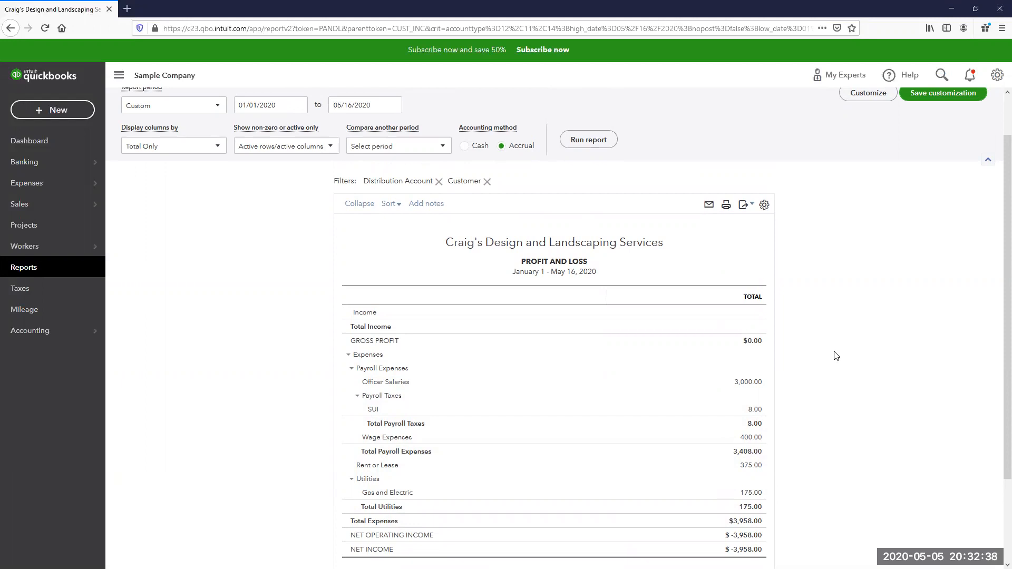
{"action": "scroll", "coordinate": [836, 356], "scroll_direction": "down", "scroll_amount": 1}
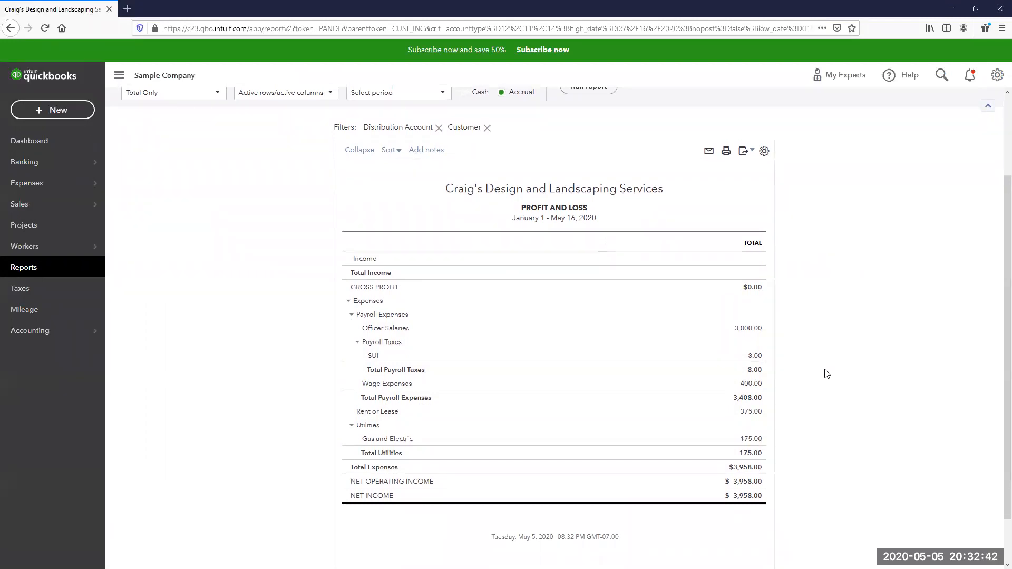
{"action": "left_click", "coordinate": [748, 468]}
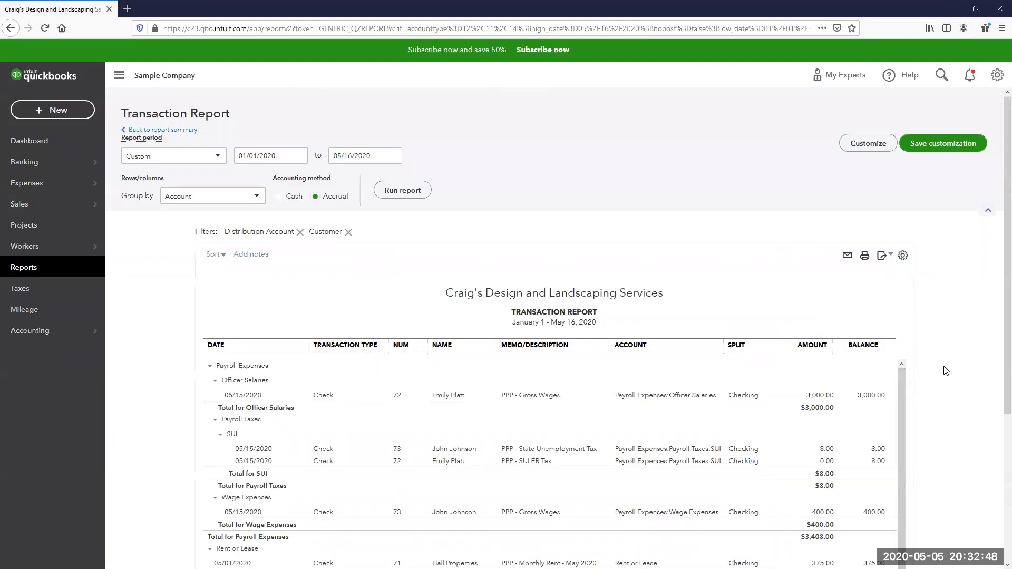
{"action": "scroll", "coordinate": [945, 371], "scroll_direction": "down", "scroll_amount": 2}
{"action": "scroll", "coordinate": [945, 370], "scroll_direction": "down", "scroll_amount": 1}
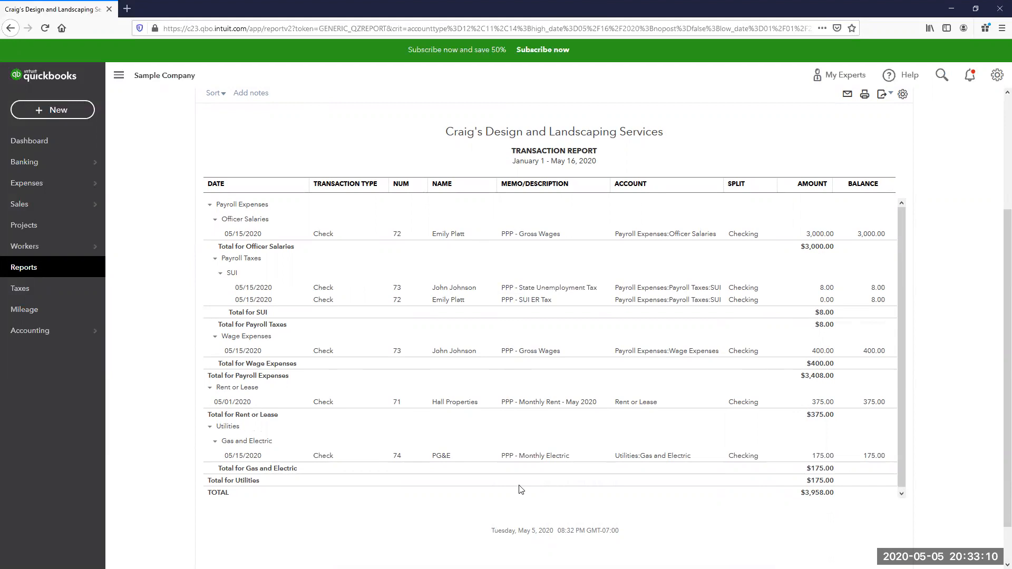
{"action": "scroll", "coordinate": [503, 379], "scroll_direction": "up", "scroll_amount": 3}
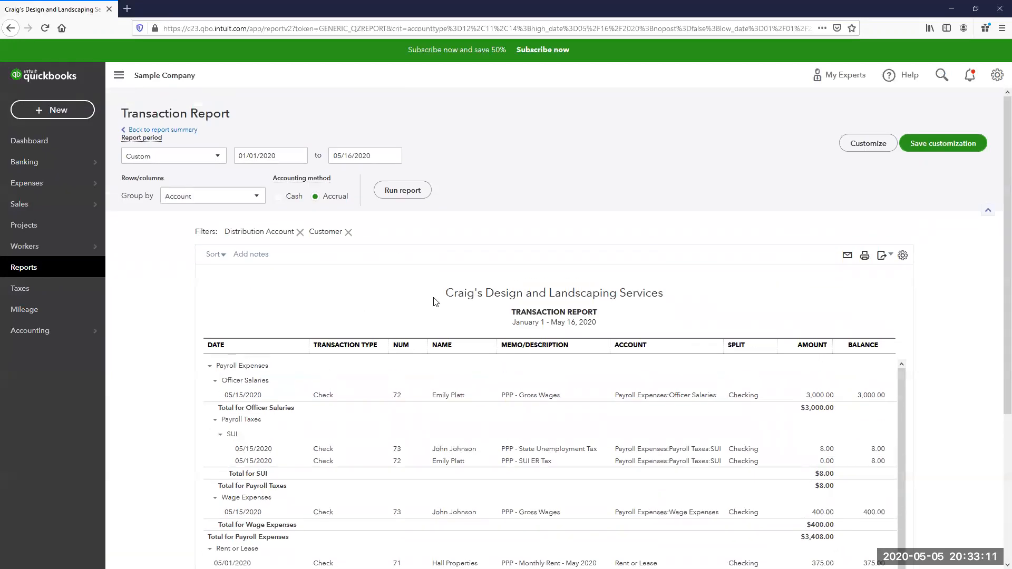
{"action": "left_click", "coordinate": [176, 131]}
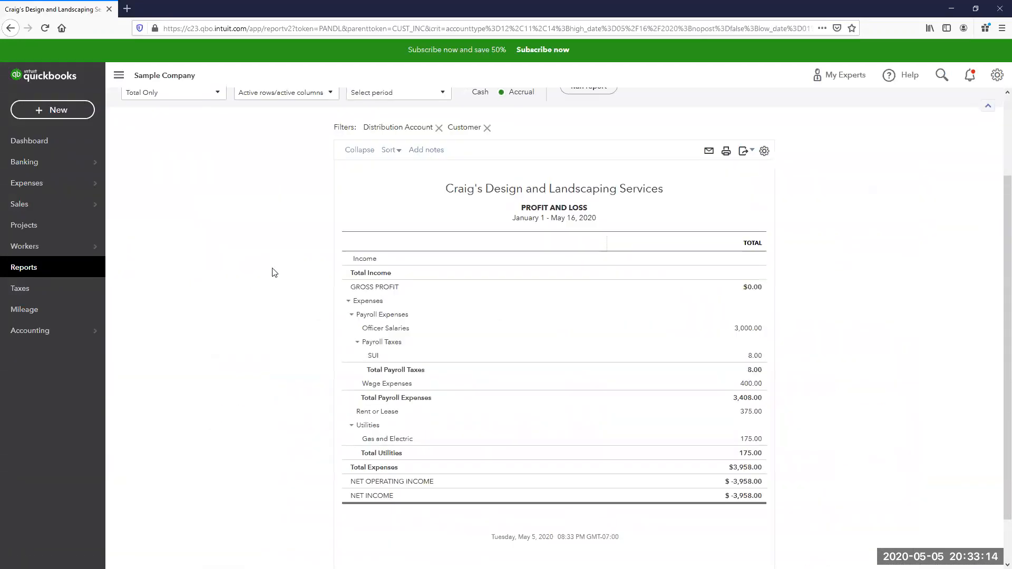
- Run the Profit and Loss report for This Month (May 2020), showing $4,252.10 total expenses
{"action": "left_click", "coordinate": [29, 268]}
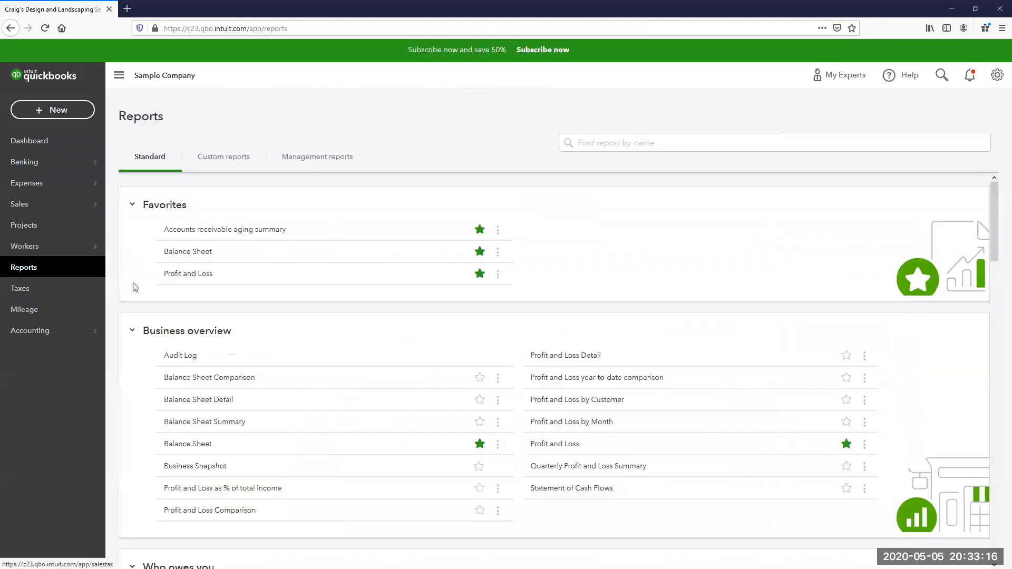
{"action": "left_click", "coordinate": [188, 273]}
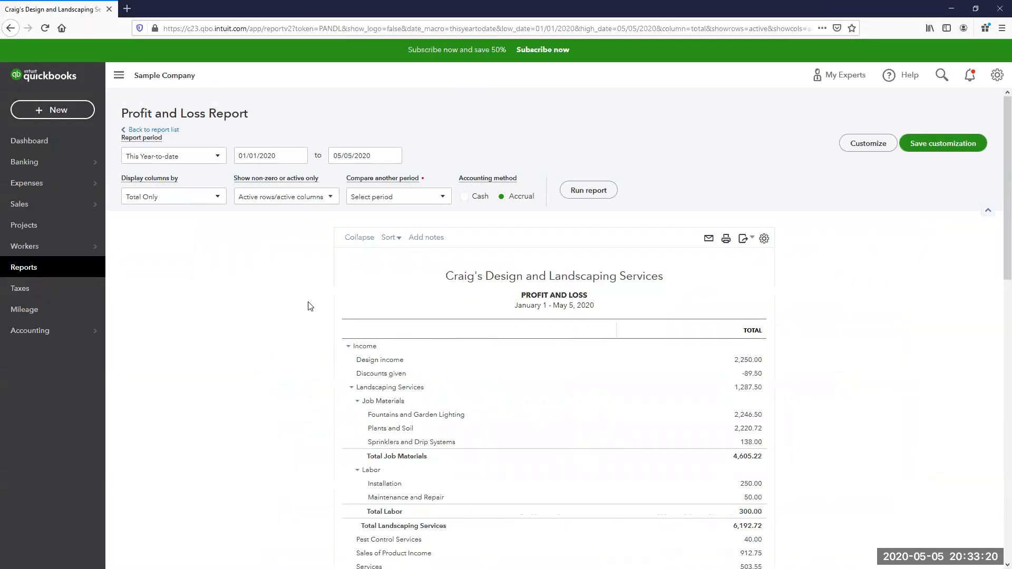
{"action": "left_click", "coordinate": [210, 158]}
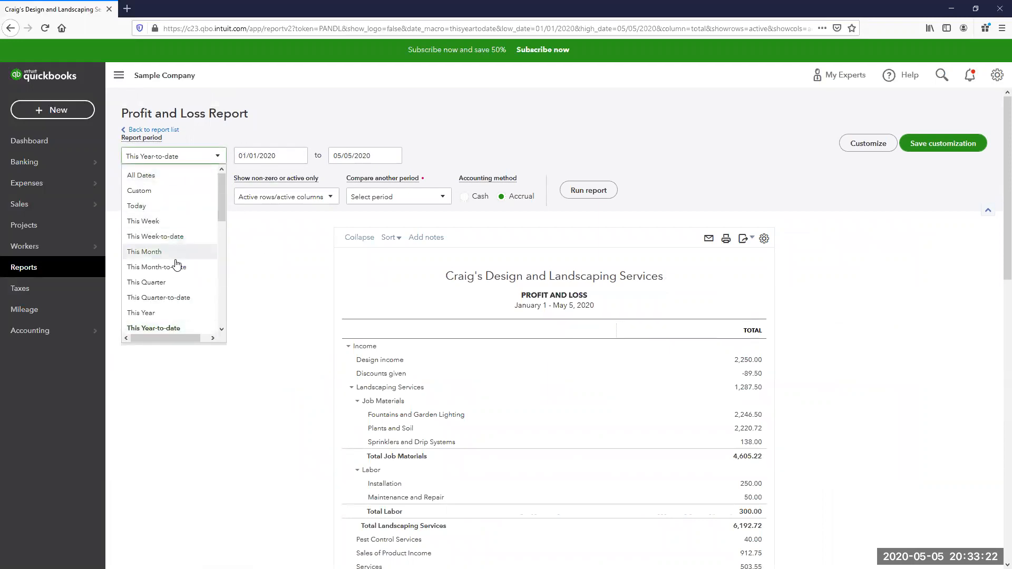
{"action": "left_click", "coordinate": [195, 251]}
{"action": "left_click", "coordinate": [583, 189]}
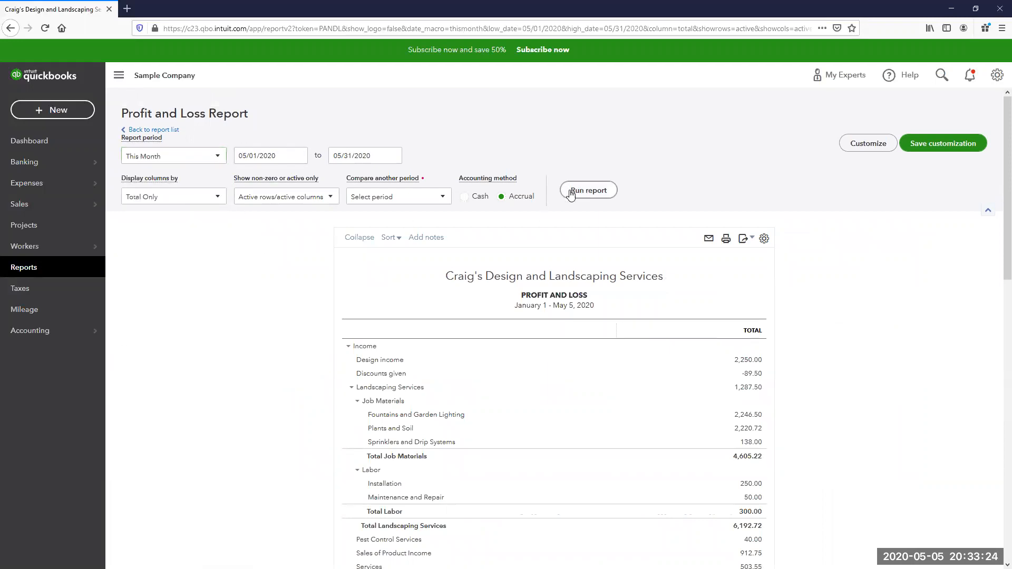
{"action": "scroll", "coordinate": [858, 346], "scroll_direction": "down", "scroll_amount": 2}
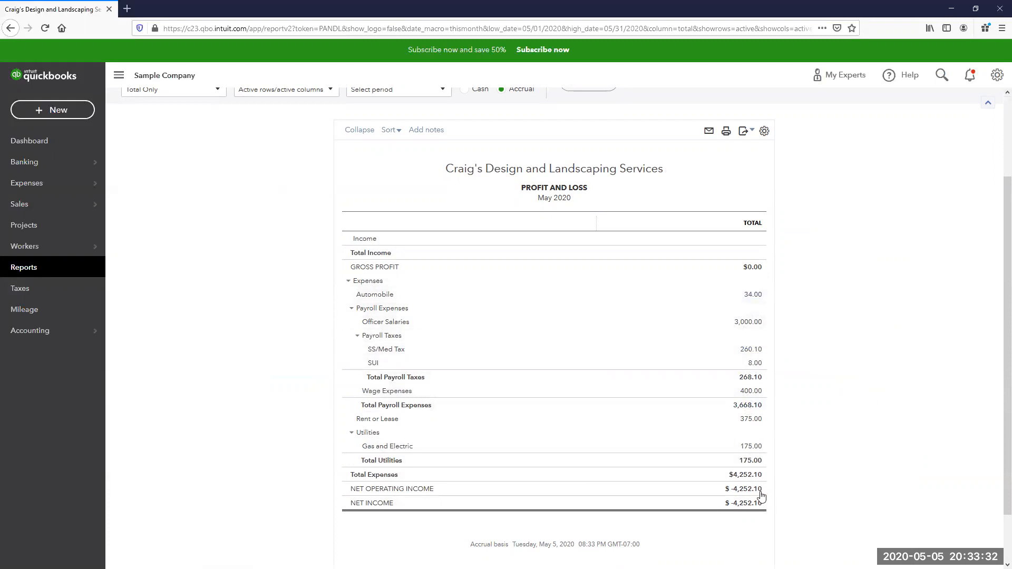
{"action": "left_click", "coordinate": [744, 476]}
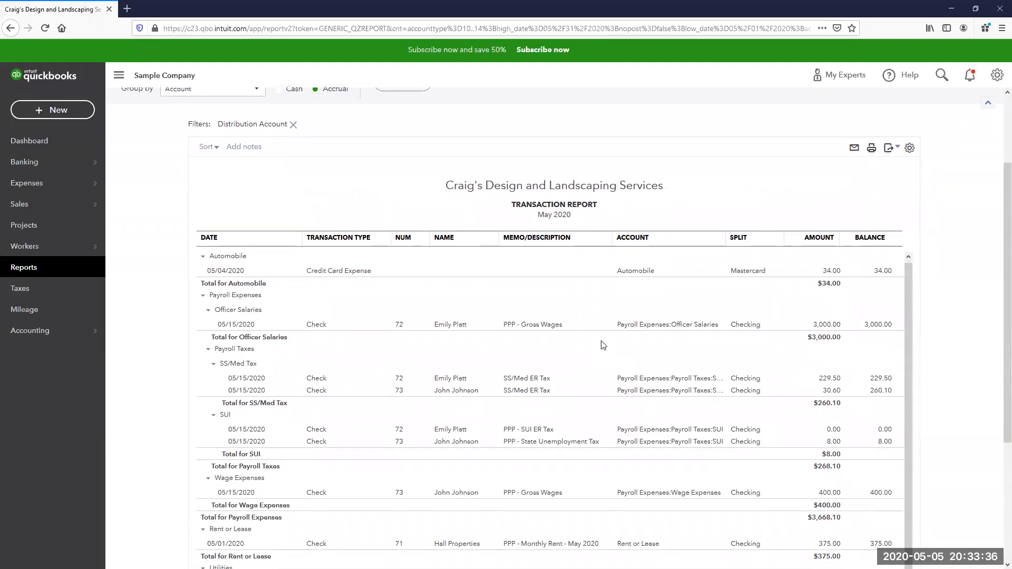
{"action": "scroll", "coordinate": [764, 377], "scroll_direction": "down", "scroll_amount": 2}
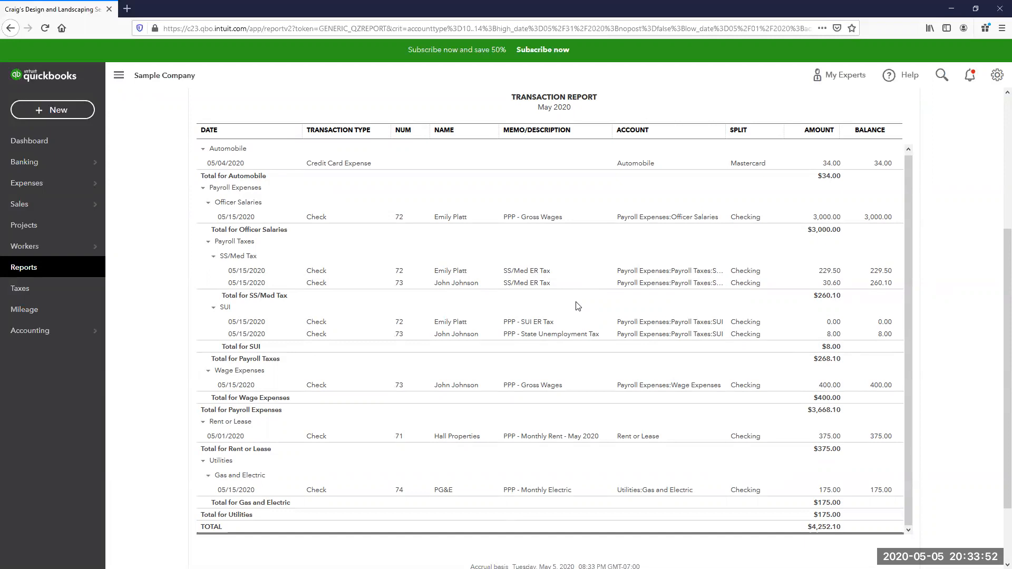
{"action": "scroll", "coordinate": [542, 355], "scroll_direction": "up", "scroll_amount": 4}
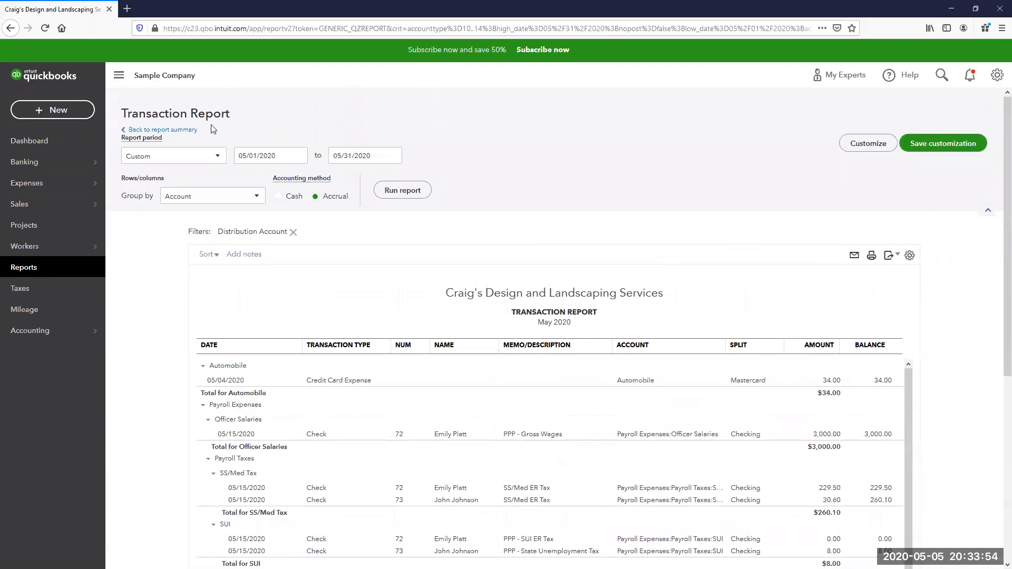
{"action": "left_click", "coordinate": [192, 130]}
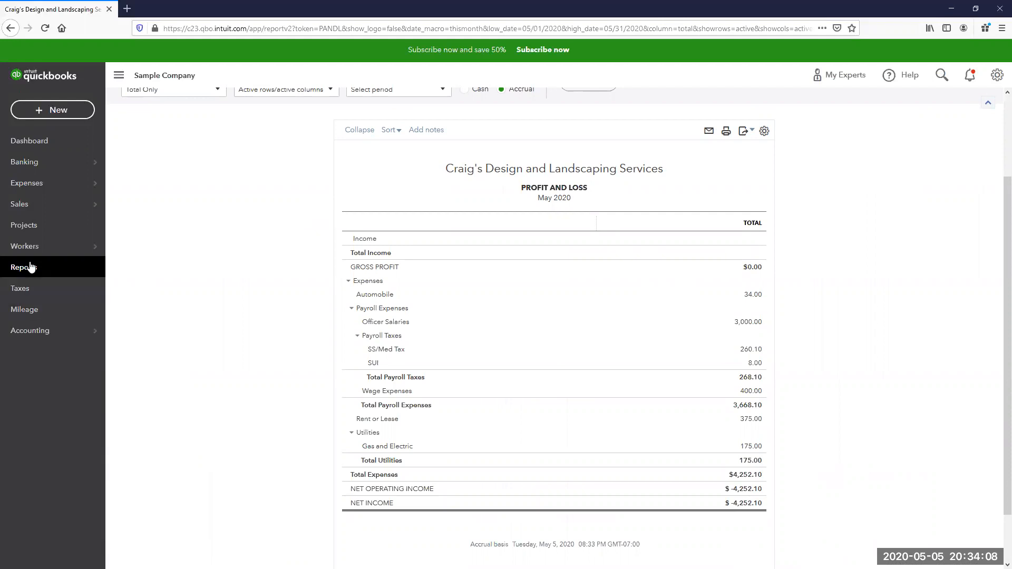
{"action": "scroll", "coordinate": [260, 183], "scroll_direction": "up", "scroll_amount": 3}
- Open 'Income by Customer Summary - PPP Funds' from Custom reports, leaving its end date unchanged
{"action": "left_click", "coordinate": [174, 131]}
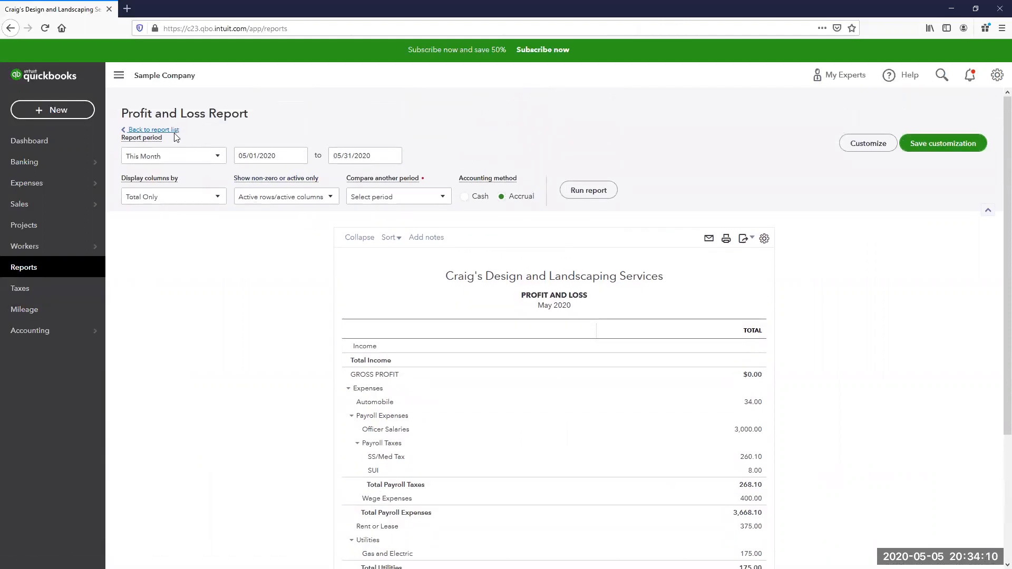
{"action": "left_click", "coordinate": [222, 167]}
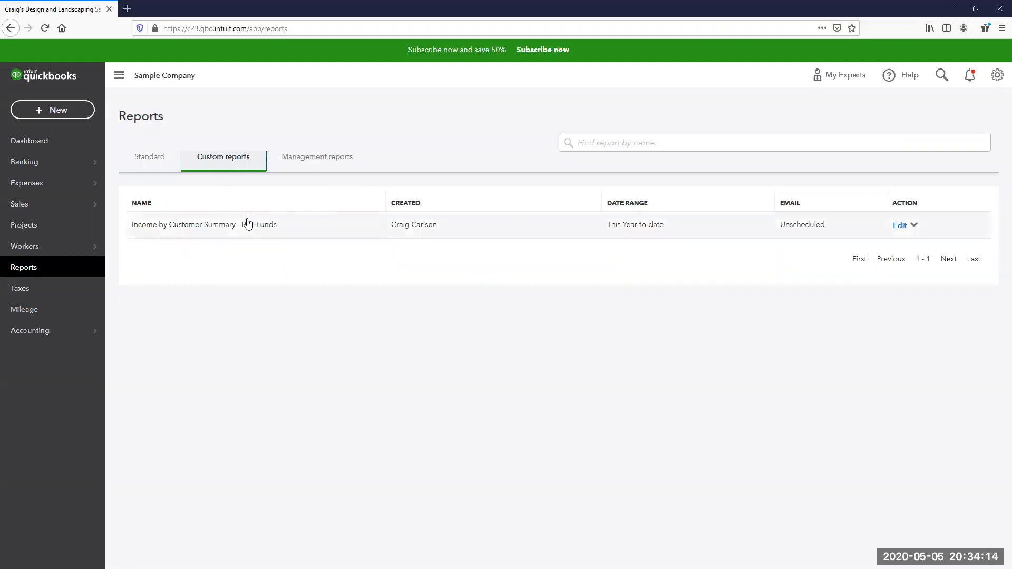
{"action": "left_click", "coordinate": [245, 226]}
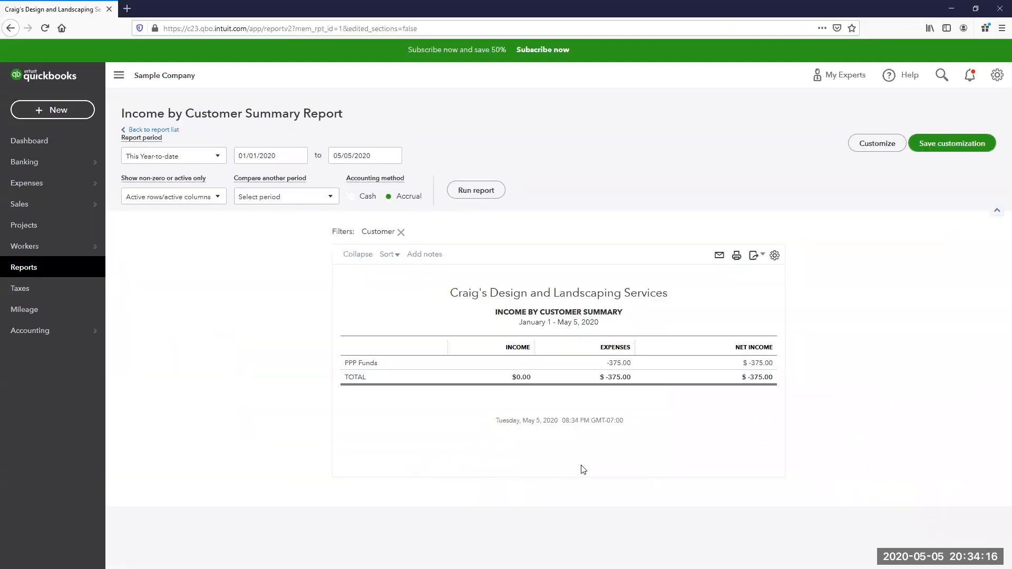
{"action": "left_click", "coordinate": [393, 157]}
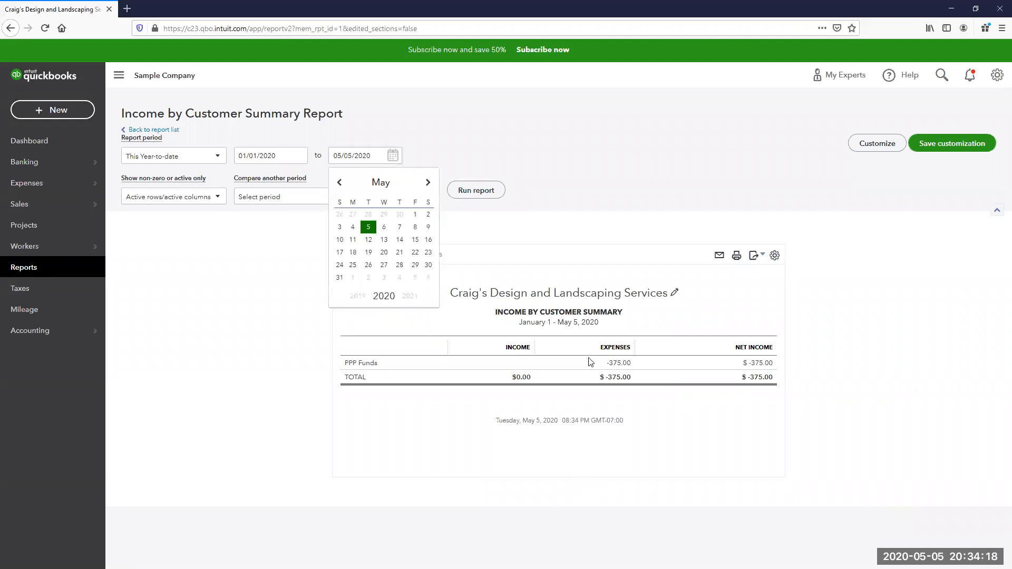
{"action": "left_click", "coordinate": [215, 381]}
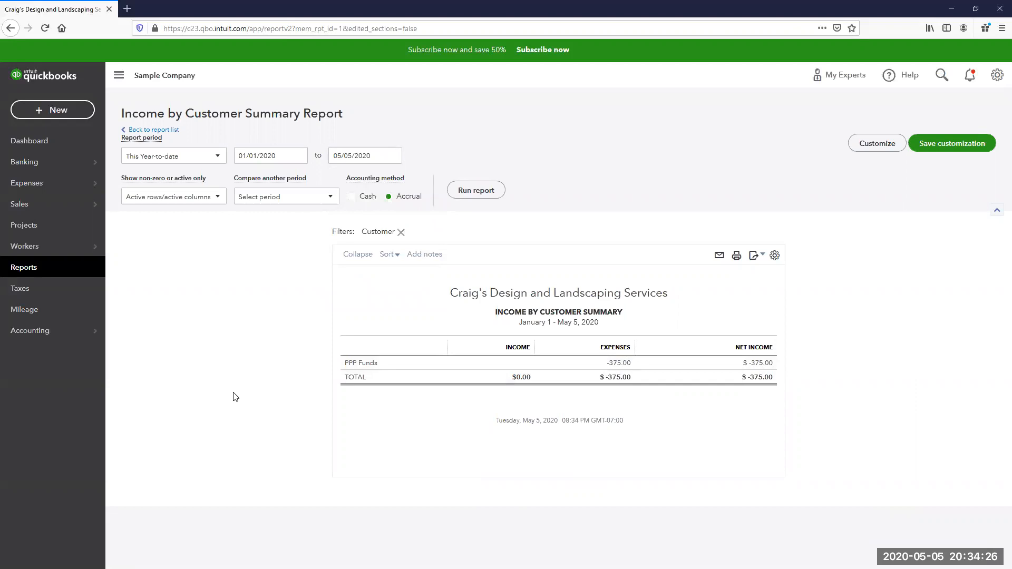
- Start a 05/05/2020 journal entry debiting PPP Notes Payable 375.00, 'Rent to be forgiven'
{"action": "left_click", "coordinate": [83, 113]}
{"action": "left_click", "coordinate": [415, 211]}
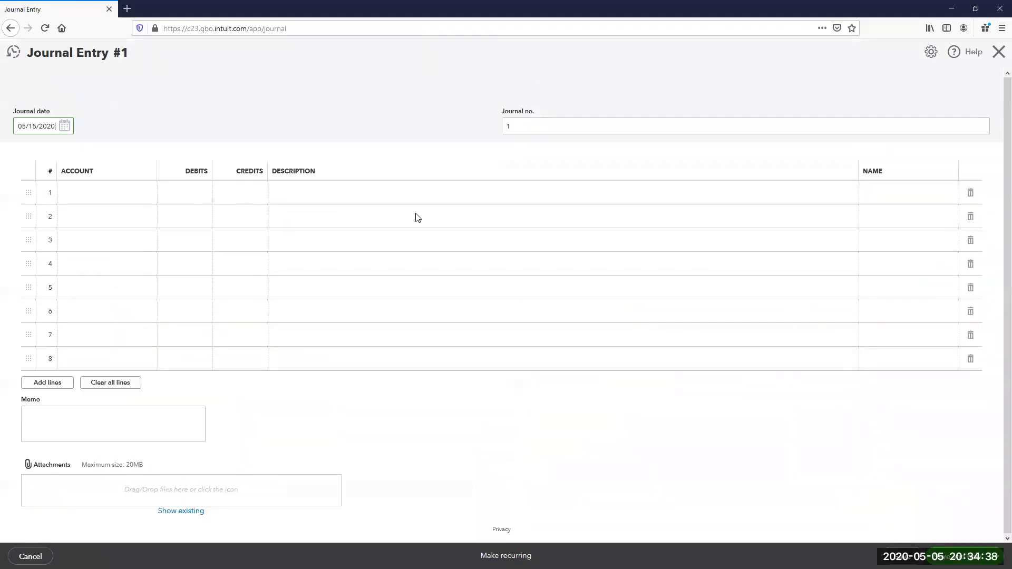
{"action": "key", "text": "BackSpace"}
{"action": "key", "text": "BackSpace"}
{"action": "key", "text": "BackSpace"}
{"action": "key", "text": "BackSpace"}
{"action": "key", "text": "BackSpace"}
{"action": "key", "text": "BackSpace"}
{"action": "key", "text": "BackSpace"}
{"action": "type", "text": "05/202"}
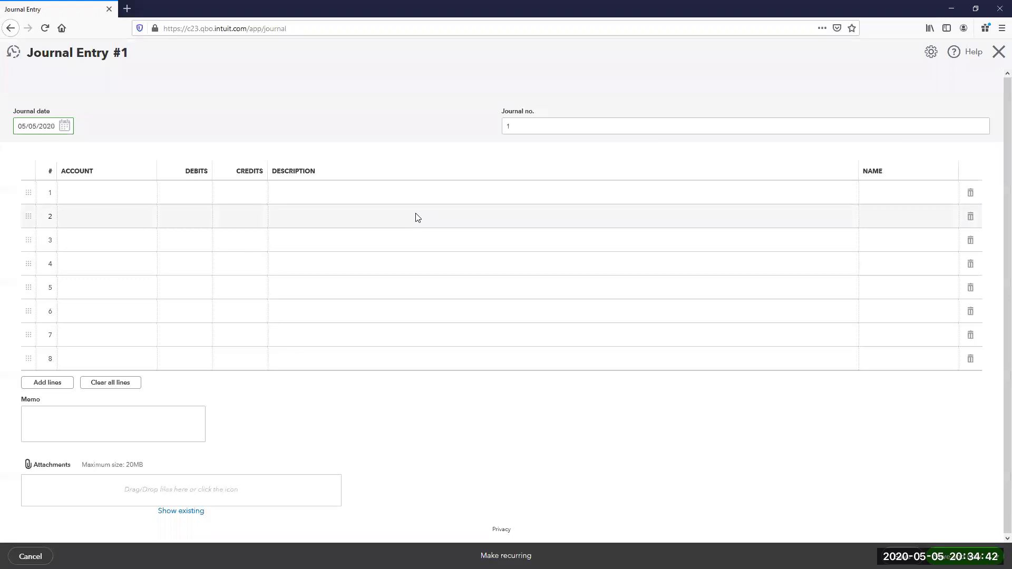
{"action": "type", "text": "0"}
{"action": "key", "text": "Tab"}
{"action": "key", "text": "Tab"}
{"action": "type", "text": "PPP"}
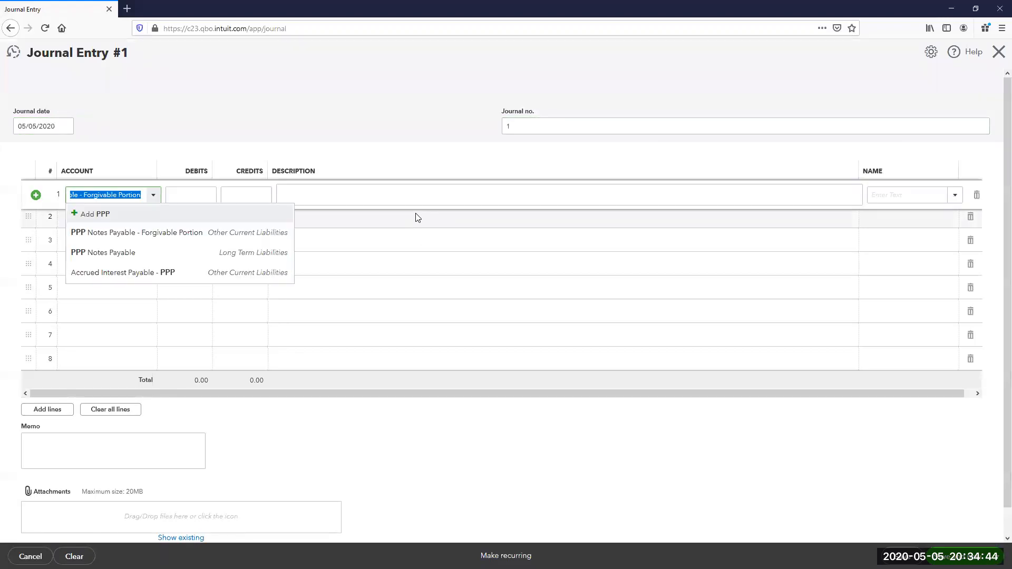
{"action": "left_click", "coordinate": [169, 252]}
{"action": "left_click", "coordinate": [204, 196]}
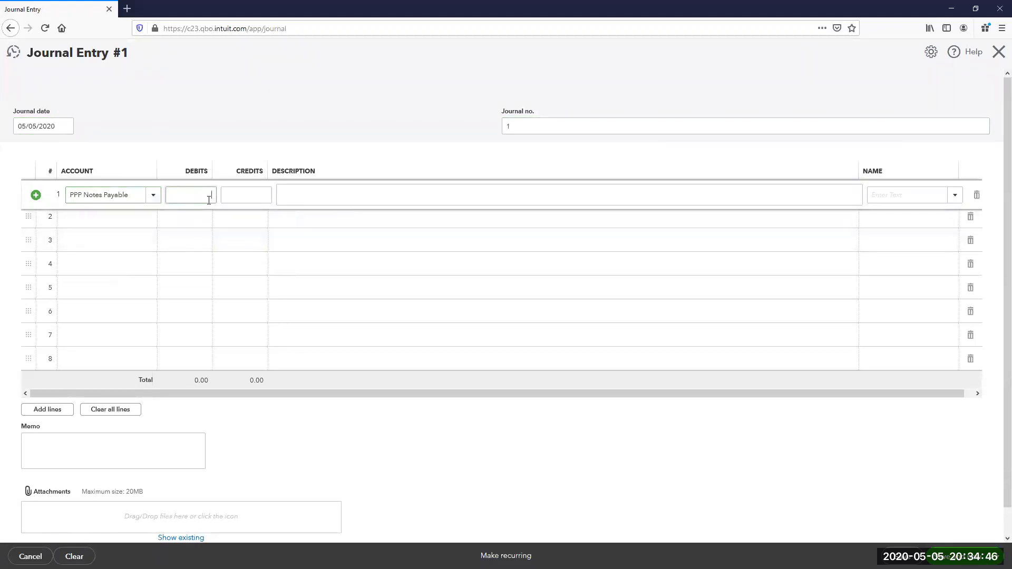
{"action": "type", "text": "375.00"}
{"action": "key", "text": "Tab"}
{"action": "key", "text": "Tab"}
{"action": "type", "text": "Rent to be forgiven"}
{"action": "key", "text": "Tab"}
- Credit 375.00 to the Forgivable Portion account, then save and close journal entry 1
{"action": "key", "text": "Tab"}
{"action": "type", "text": "PPP"}
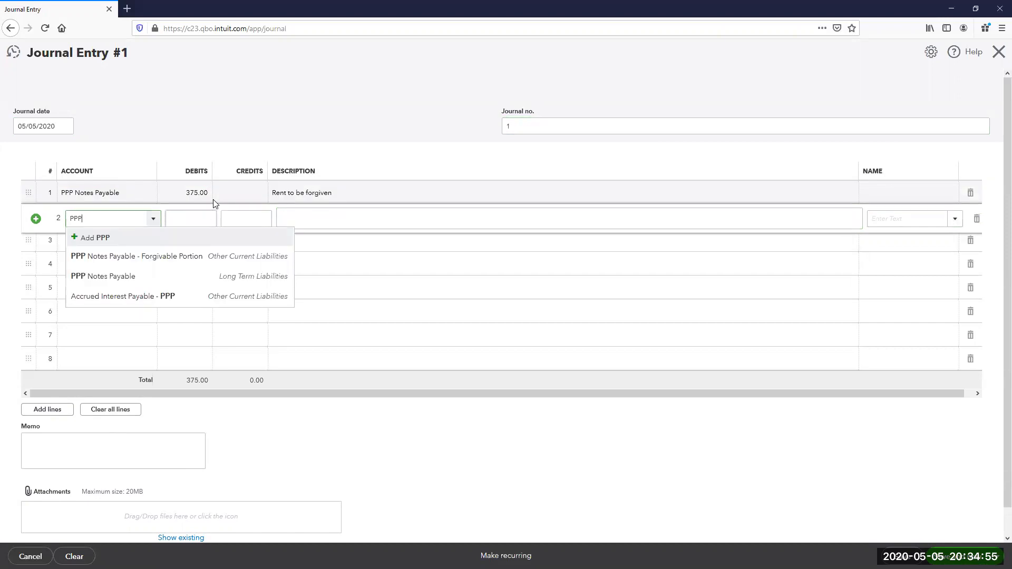
{"action": "key", "text": "Down"}
{"action": "key", "text": "Tab"}
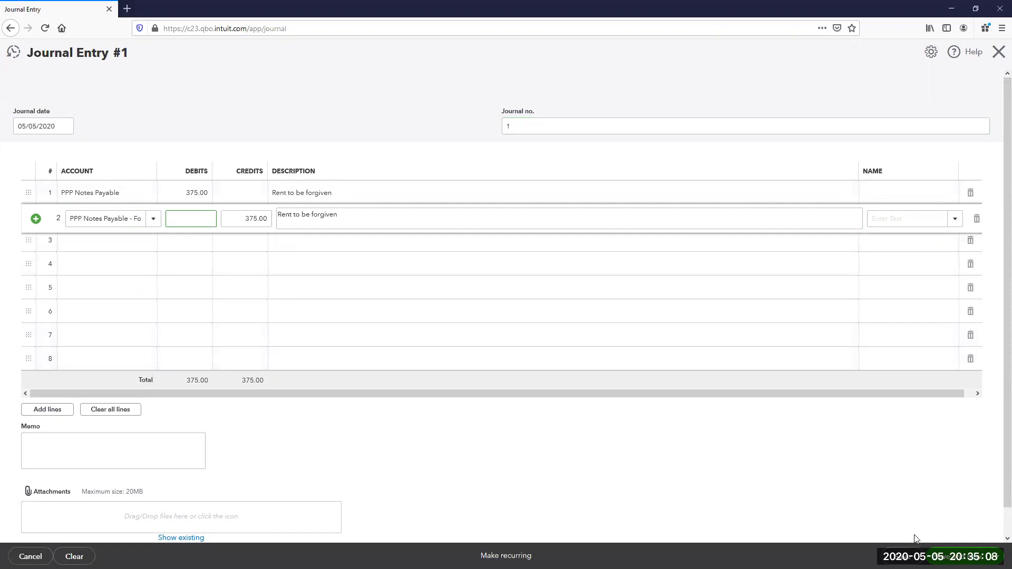
{"action": "left_click", "coordinate": [905, 555]}
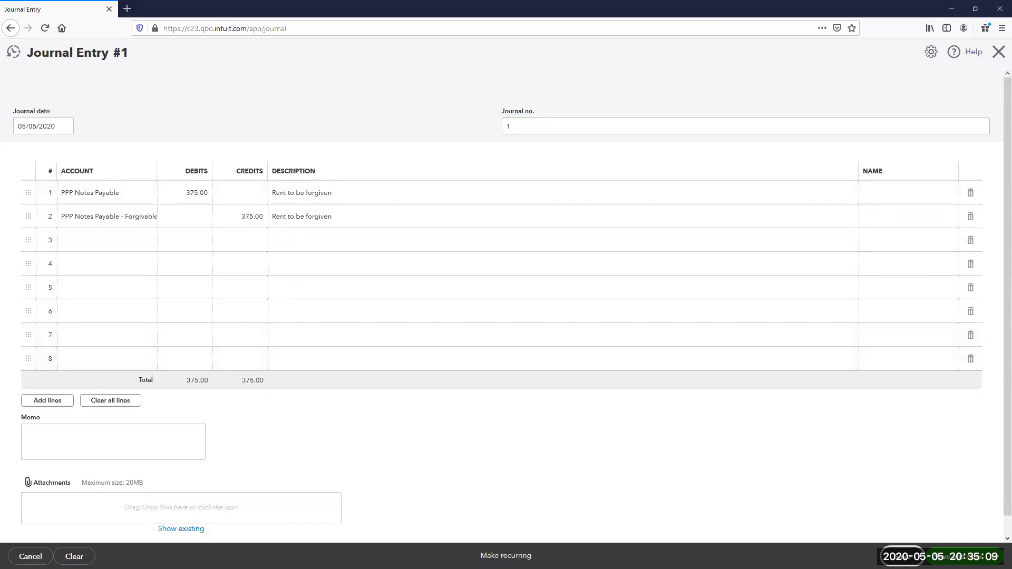
{"action": "left_click", "coordinate": [998, 52]}
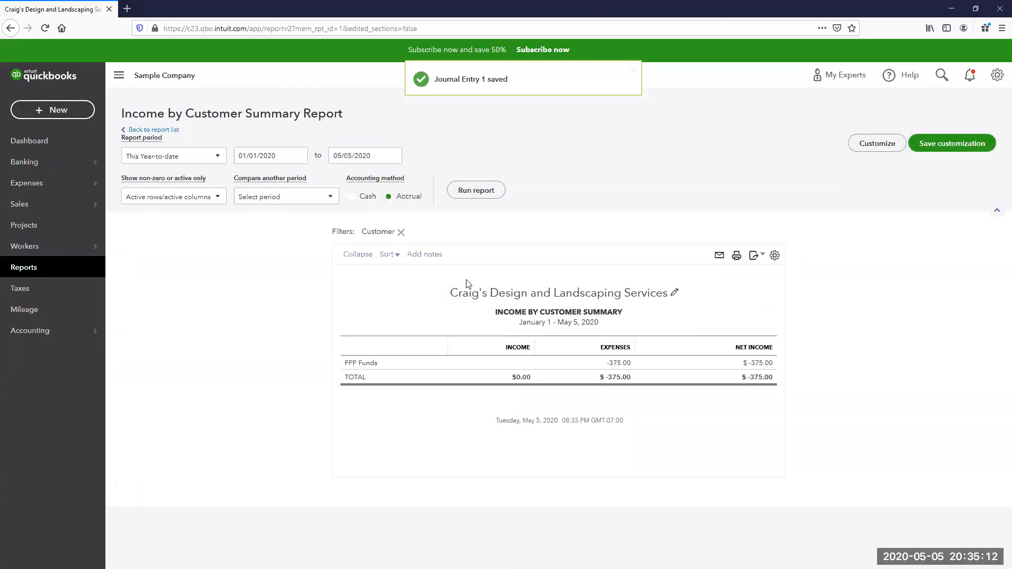
- Rerun the PPP Funds report through May 15, 2020 and drill into its expense breakdown
{"action": "left_click", "coordinate": [395, 157]}
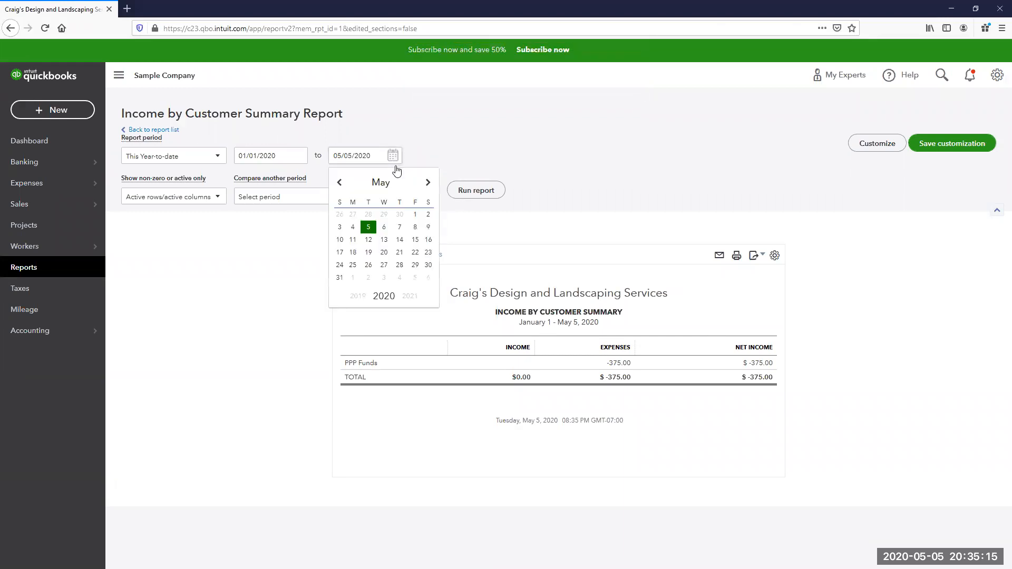
{"action": "left_click", "coordinate": [415, 239]}
{"action": "left_click", "coordinate": [489, 198]}
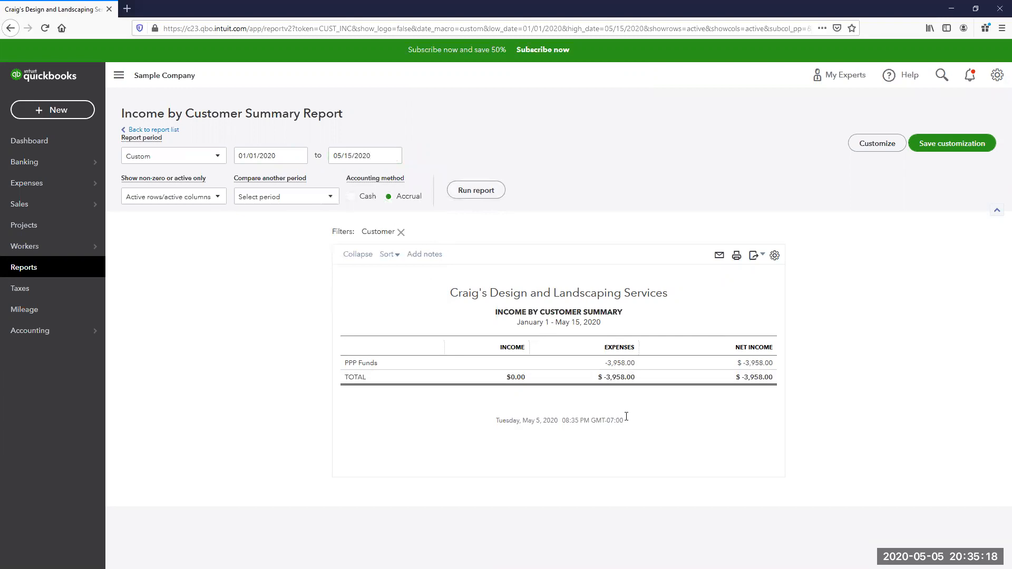
{"action": "left_click", "coordinate": [627, 363]}
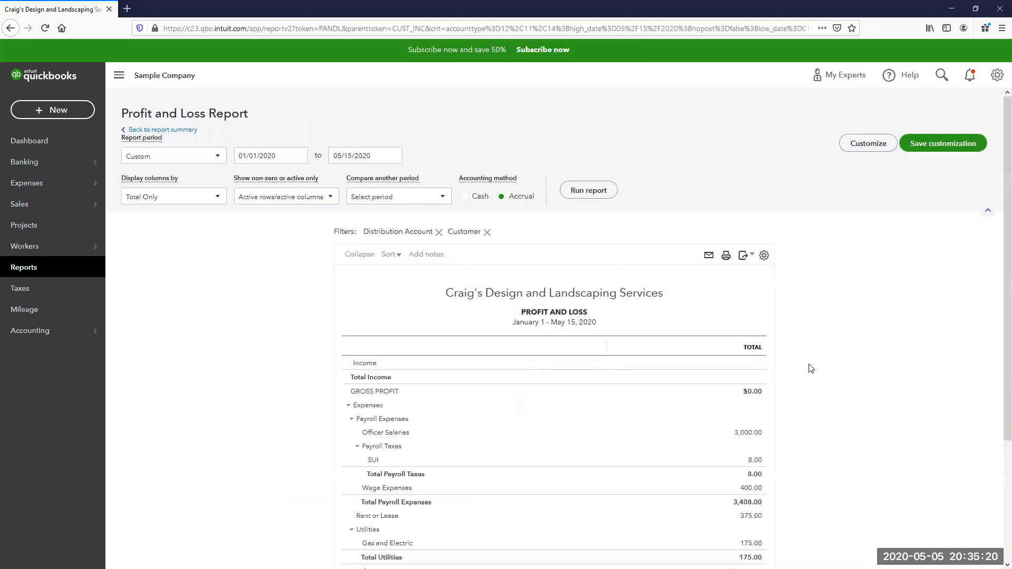
{"action": "scroll", "coordinate": [812, 372], "scroll_direction": "down", "scroll_amount": 5}
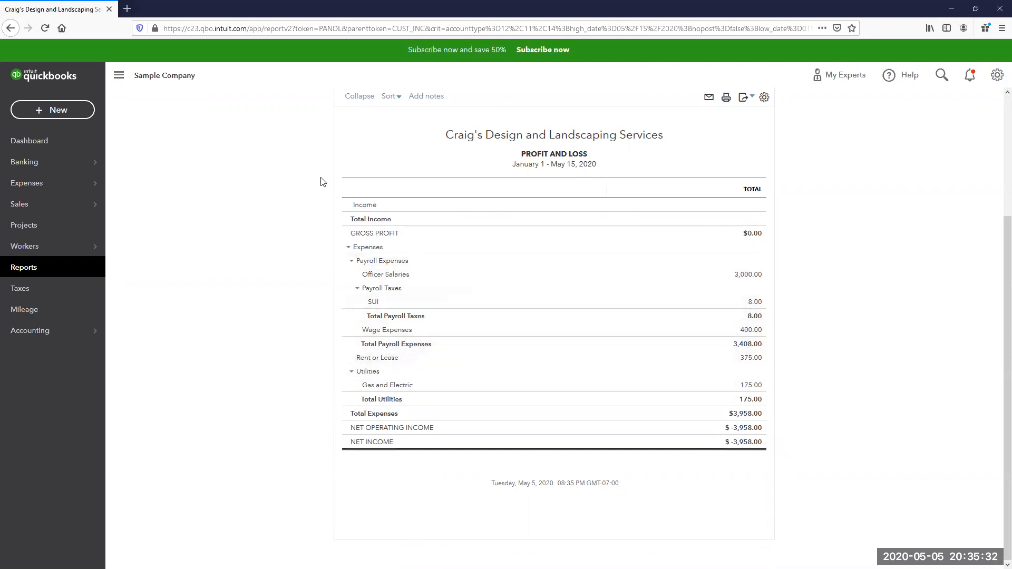
- Create a new journal entry dated 05/15/2020
{"action": "left_click", "coordinate": [57, 111]}
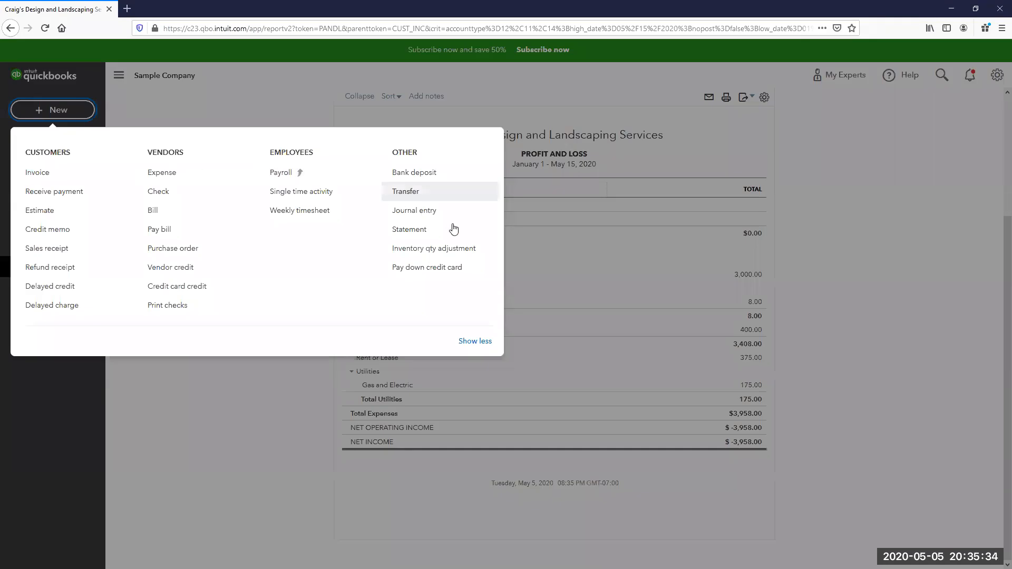
{"action": "left_click", "coordinate": [431, 213]}
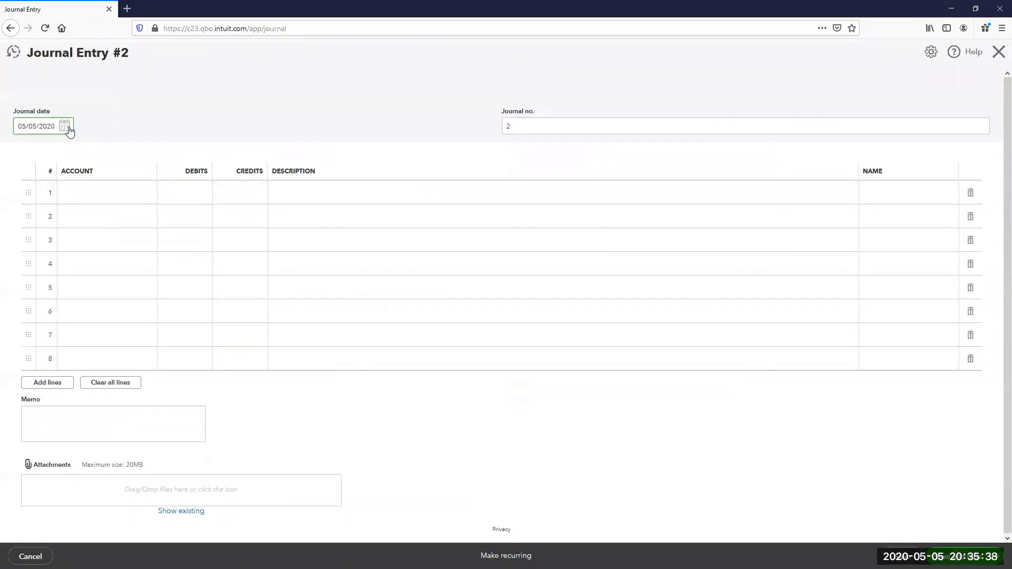
{"action": "left_click", "coordinate": [64, 126]}
{"action": "left_click", "coordinate": [99, 212]}
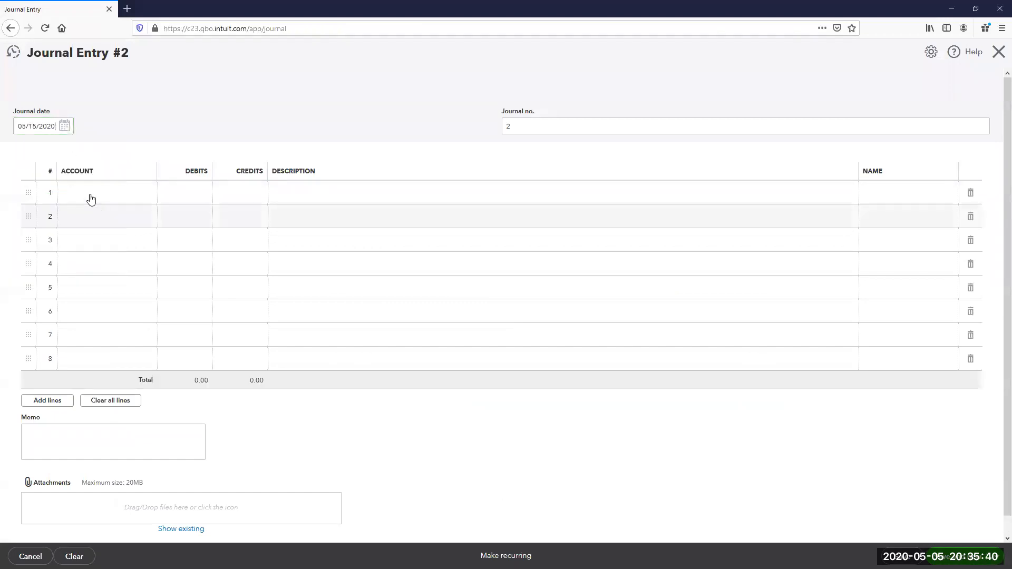
- Debit PPP Notes Payable 3,000.00 with description 'Officer Salary to be forgiven'
{"action": "left_click", "coordinate": [91, 199]}
{"action": "type", "text": "PPP"}
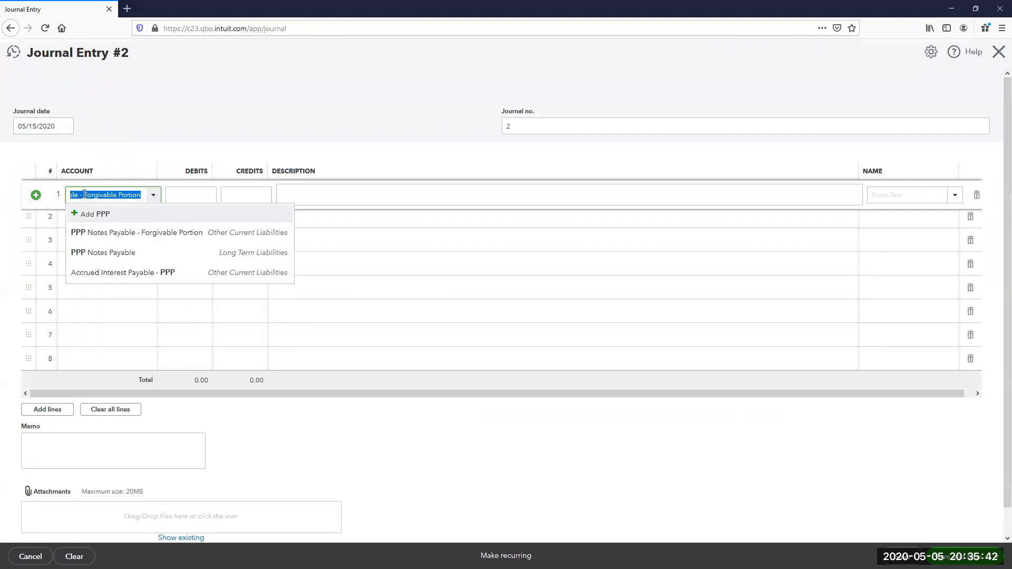
{"action": "left_click", "coordinate": [106, 252]}
{"action": "left_click", "coordinate": [186, 192]}
{"action": "type", "text": "3000"}
{"action": "key", "text": "Tab"}
{"action": "key", "text": "Tab"}
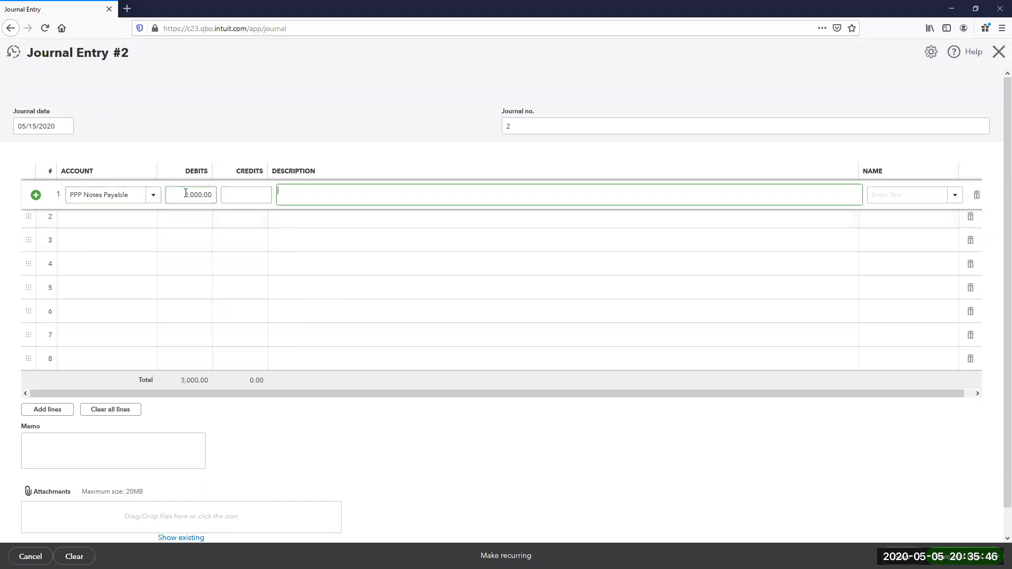
{"action": "type", "text": "Officer Salary to be forg"}
{"action": "key", "text": "Tab"}
{"action": "key", "text": "Tab"}
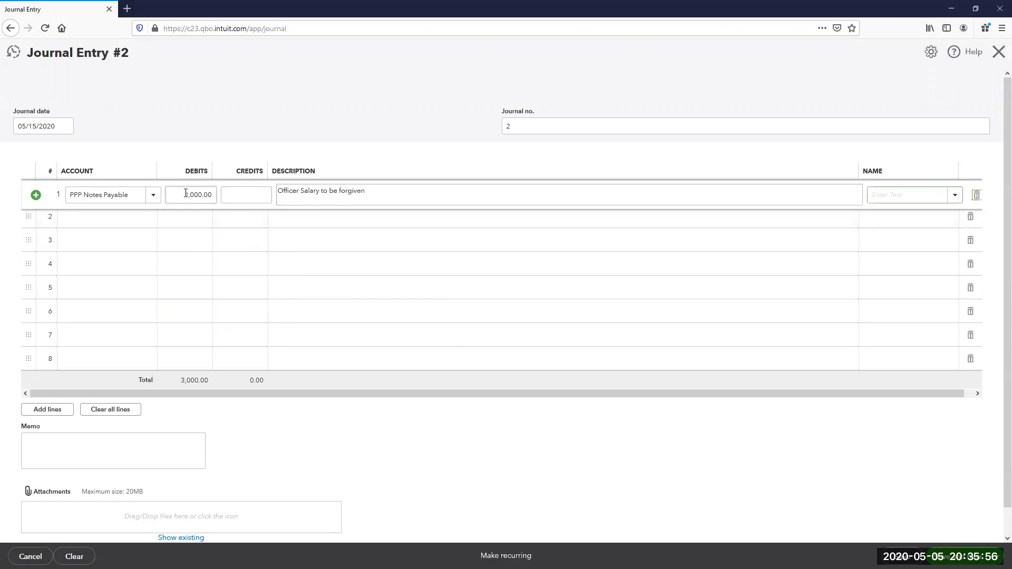
- Add a second PPP Notes Payable debit of 400.00 for wages to be forgiven
{"action": "type", "text": "No"}
{"action": "key", "text": "BackSpace"}
{"action": "key", "text": "BackSpace"}
{"action": "key", "text": "BackSpace"}
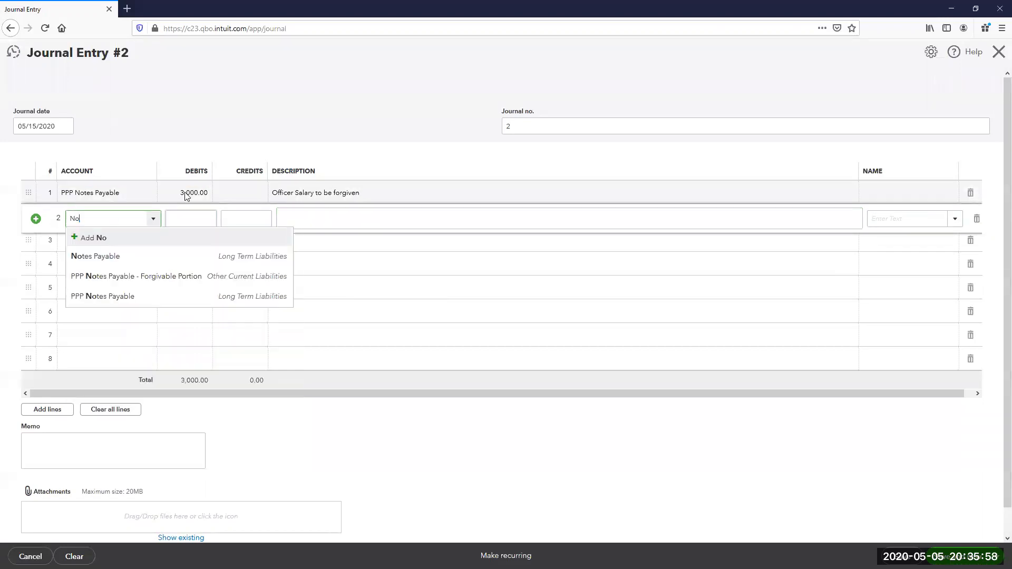
{"action": "type", "text": "PP"}
{"action": "key", "text": "Down"}
{"action": "key", "text": "Down"}
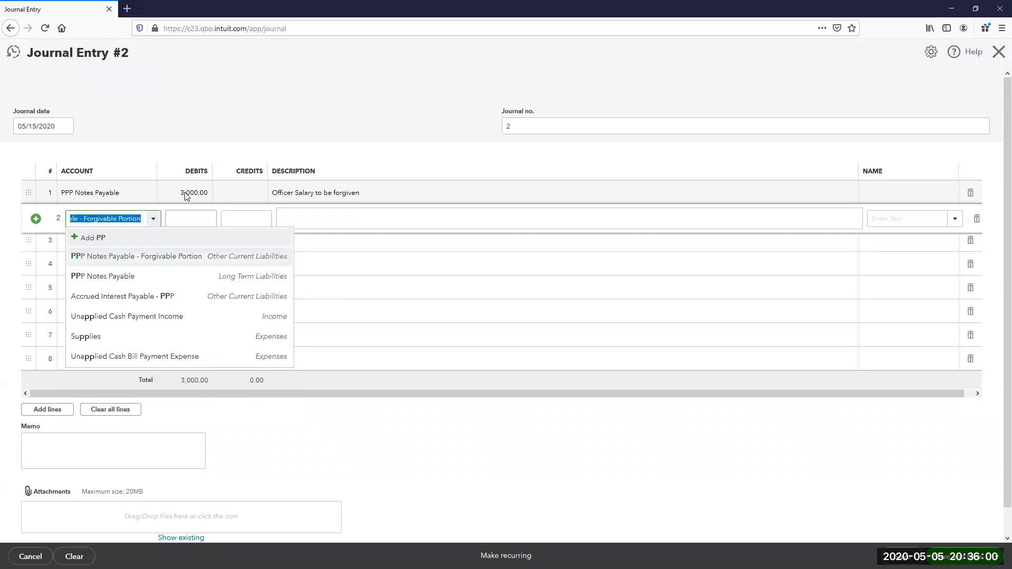
{"action": "key", "text": "Tab"}
{"action": "type", "text": "400"}
{"action": "key", "text": "Tab"}
{"action": "key", "text": "Tab"}
{"action": "key", "text": "Delete"}
{"action": "key", "text": "Delete"}
{"action": "key", "text": "Delete"}
{"action": "key", "text": "Delete"}
{"action": "key", "text": "Delete"}
{"action": "key", "text": "Delete"}
{"action": "key", "text": "Delete"}
{"action": "key", "text": "Delete"}
{"action": "key", "text": "Delete"}
{"action": "key", "text": "Delete"}
{"action": "key", "text": "Delete"}
{"action": "key", "text": "Delete"}
{"action": "key", "text": "Delete"}
{"action": "key", "text": "Delete"}
{"action": "key", "text": "Delete"}
{"action": "type", "text": "Wages"}
{"action": "key", "text": "Tab"}
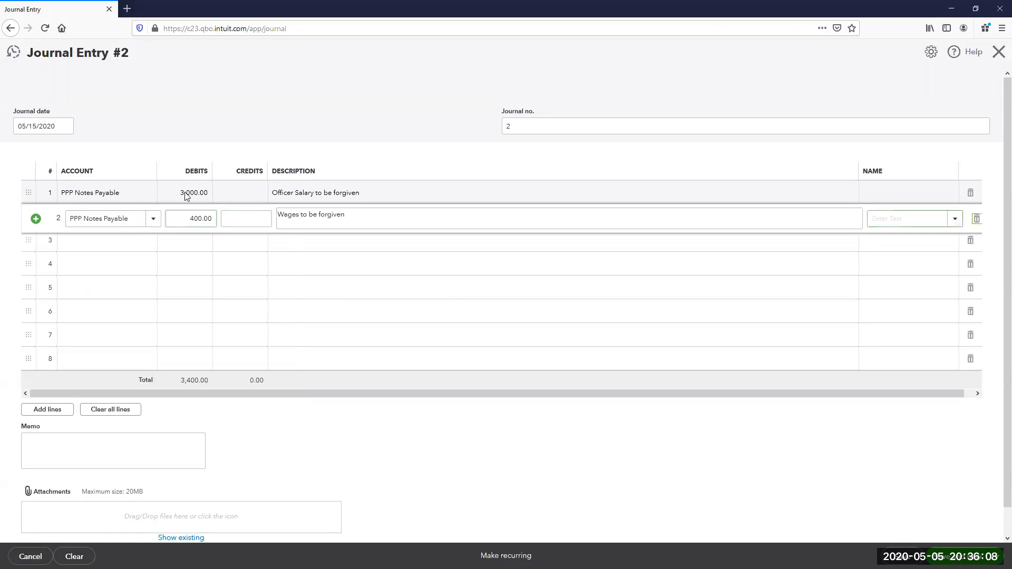
{"action": "key", "text": "Tab"}
- Add an 8.00 PPP Notes Payable debit described as 'State Unemployment'
{"action": "type", "text": "PPP"}
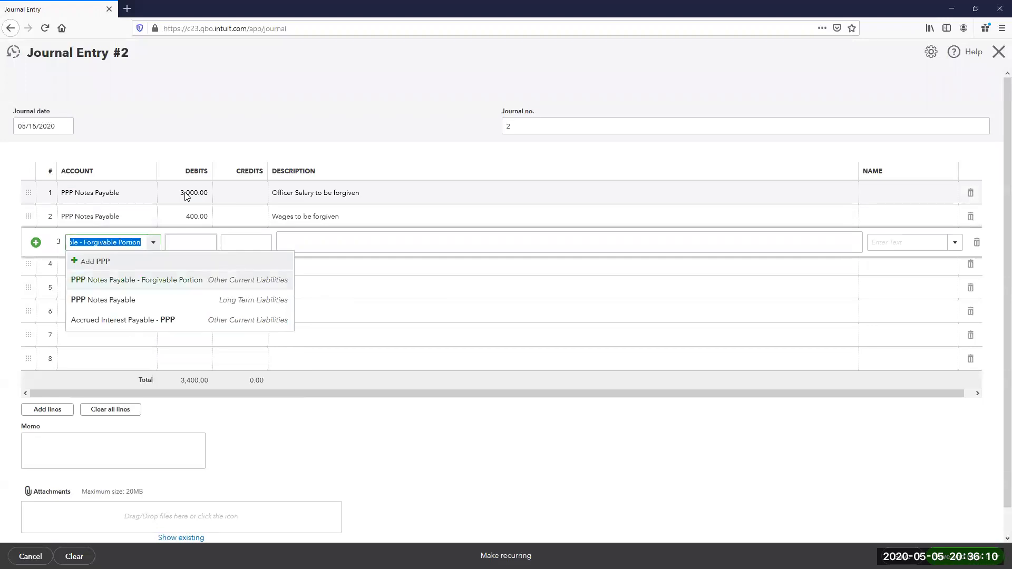
{"action": "key", "text": "Down"}
{"action": "key", "text": "Tab"}
{"action": "type", "text": "8.00"}
{"action": "key", "text": "Tab"}
{"action": "key", "text": "Tab"}
{"action": "key", "text": "Delete"}
{"action": "key", "text": "Delete"}
{"action": "key", "text": "Delete"}
{"action": "key", "text": "Delete"}
{"action": "key", "text": "Delete"}
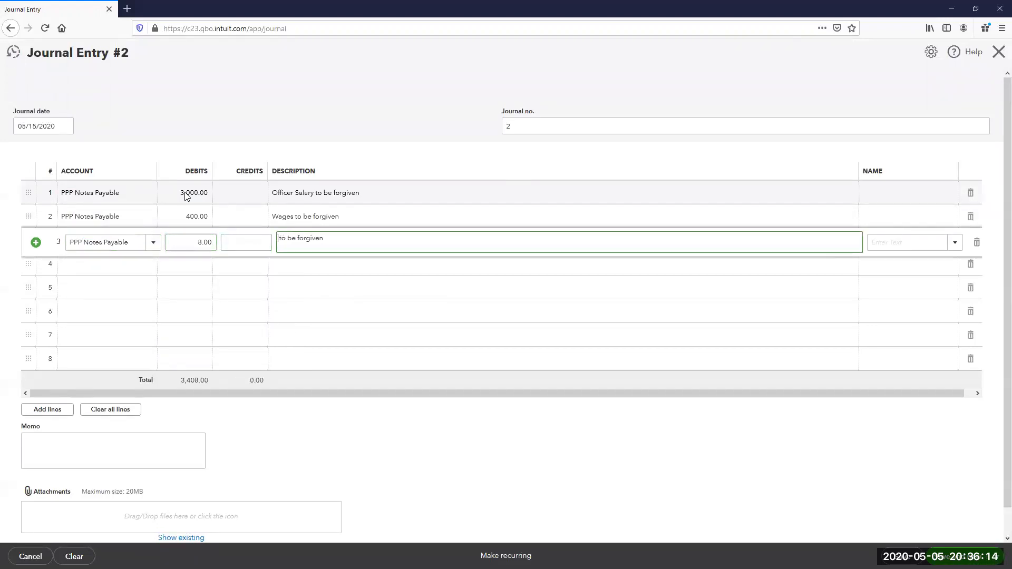
{"action": "type", "text": "SUI"}
{"action": "key", "text": "BackSpace"}
{"action": "key", "text": "BackSpace"}
{"action": "type", "text": "Tateme"}
{"action": "key", "text": "BackSpace"}
{"action": "key", "text": "BackSpace"}
{"action": "key", "text": "BackSpace"}
{"action": "key", "text": "BackSpace"}
{"action": "key", "text": "BackSpace"}
{"action": "key", "text": "BackSpace"}
{"action": "type", "text": "tate Unemployment"}
{"action": "key", "text": "Tab"}
{"action": "key", "text": "Tab"}
- Add a 175.00 PPP Notes Payable debit described as 'Electric Utility'
{"action": "type", "text": "PPP"}
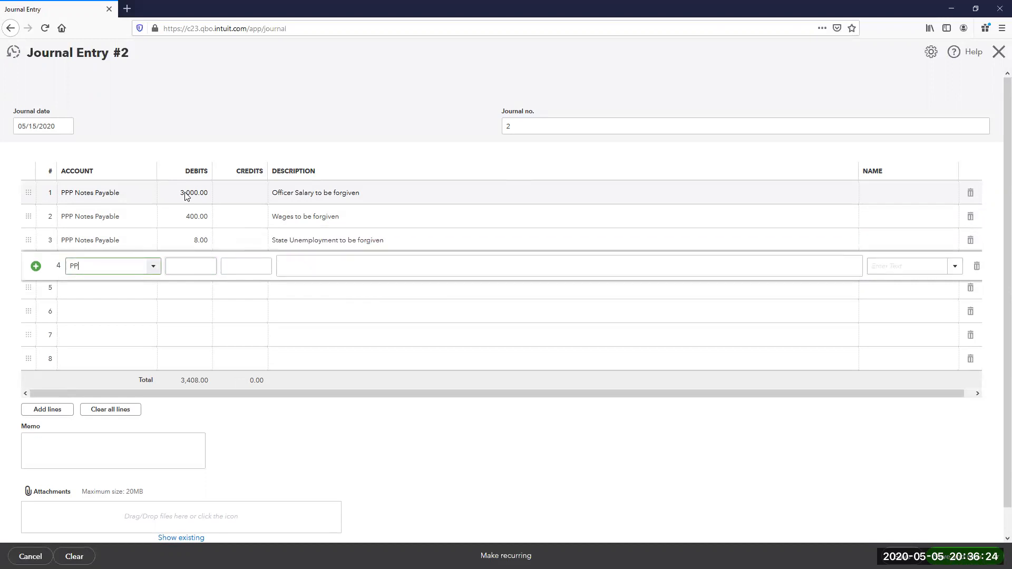
{"action": "key", "text": "Down"}
{"action": "key", "text": "Down"}
{"action": "key", "text": "Tab"}
{"action": "type", "text": "175.00"}
{"action": "key", "text": "Tab"}
{"action": "key", "text": "Tab"}
{"action": "key", "text": "Delete"}
{"action": "key", "text": "Delete"}
{"action": "key", "text": "Delete"}
{"action": "key", "text": "Delete"}
{"action": "key", "text": "Delete"}
{"action": "key", "text": "Delete"}
{"action": "key", "text": "Delete"}
{"action": "key", "text": "Delete"}
{"action": "key", "text": "Delete"}
{"action": "key", "text": "Delete"}
{"action": "key", "text": "Delete"}
{"action": "key", "text": "Delete"}
{"action": "key", "text": "Delete"}
{"action": "key", "text": "Delete"}
{"action": "key", "text": "Delete"}
{"action": "key", "text": "Delete"}
{"action": "key", "text": "Delete"}
{"action": "key", "text": "Delete"}
{"action": "key", "text": "Delete"}
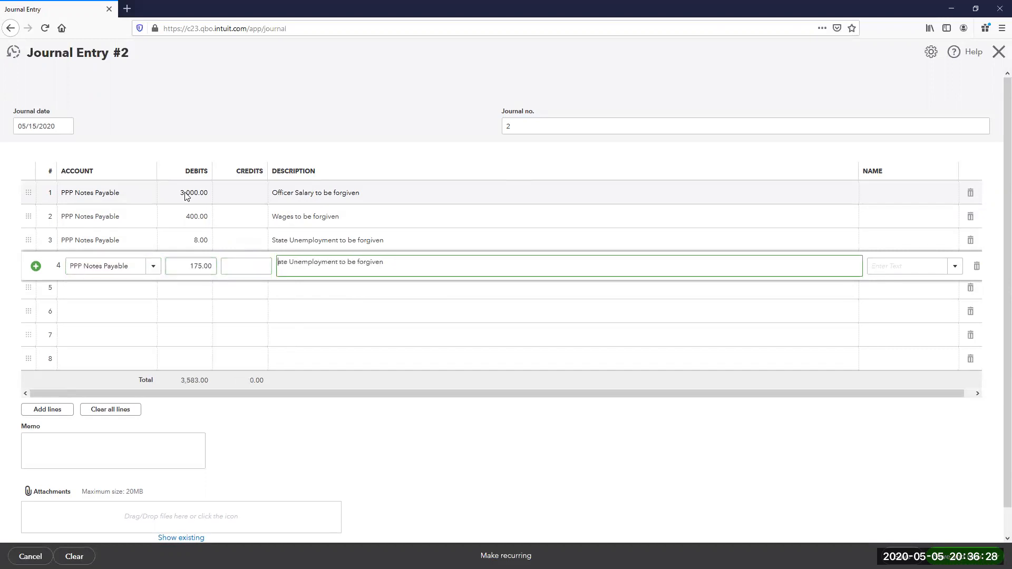
{"action": "type", "text": "Electric Utility"}
{"action": "key", "text": "Tab"}
{"action": "key", "text": "Tab"}
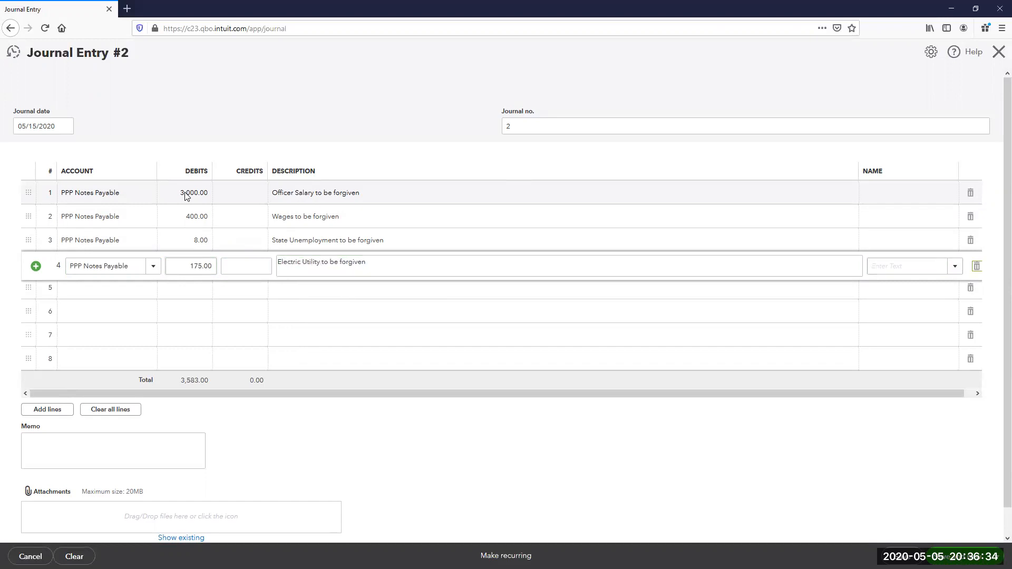
- Credit the Forgivable Portion with 'Expenses on 05/15/2020 to be forgiven', then save and close the entry
{"action": "type", "text": "p"}
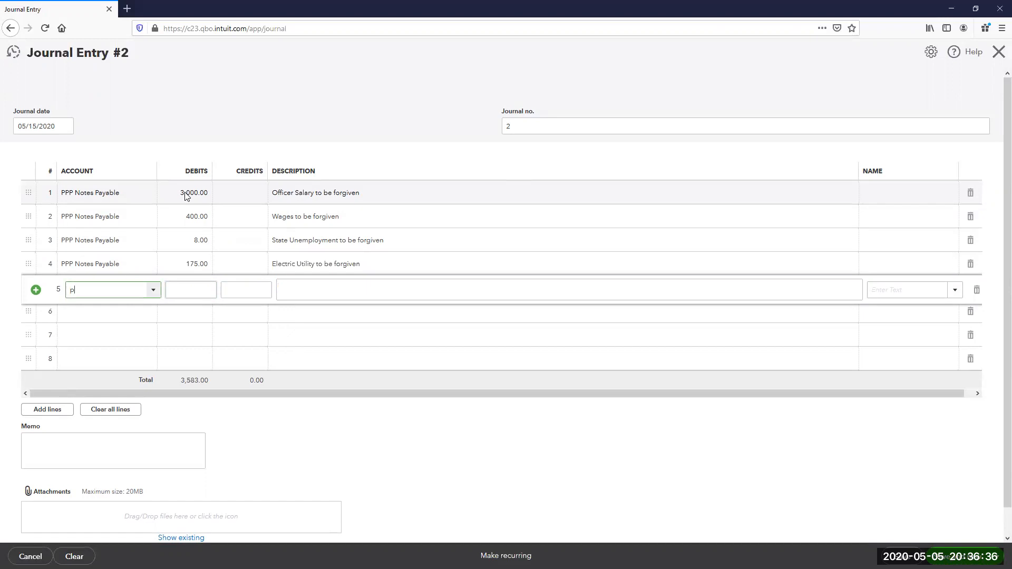
{"action": "key", "text": "Down"}
{"action": "key", "text": "Tab"}
{"action": "key", "text": "Tab"}
{"action": "key", "text": "Tab"}
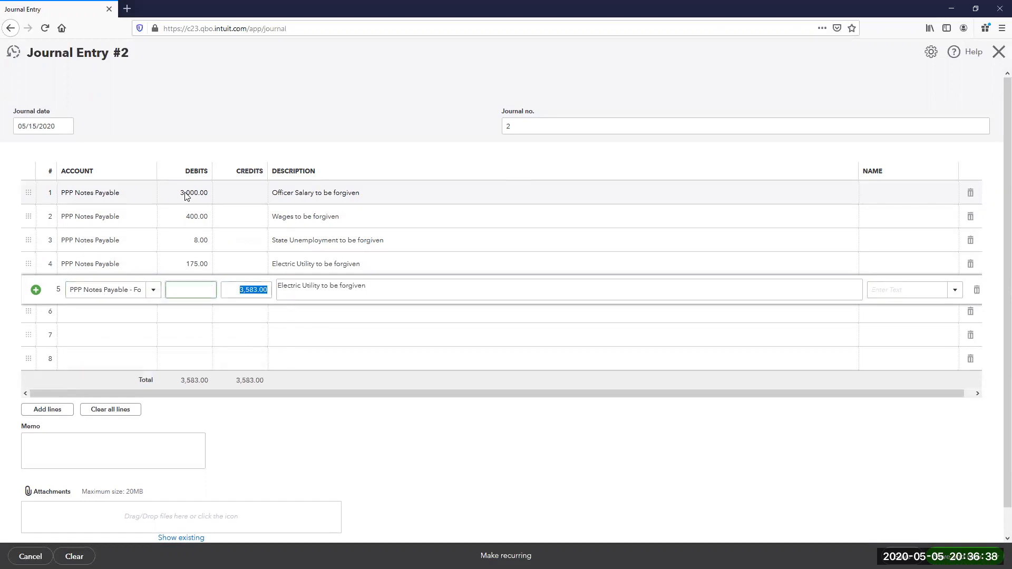
{"action": "key", "text": "ctrl+a"}
{"action": "type", "text": "Ex"}
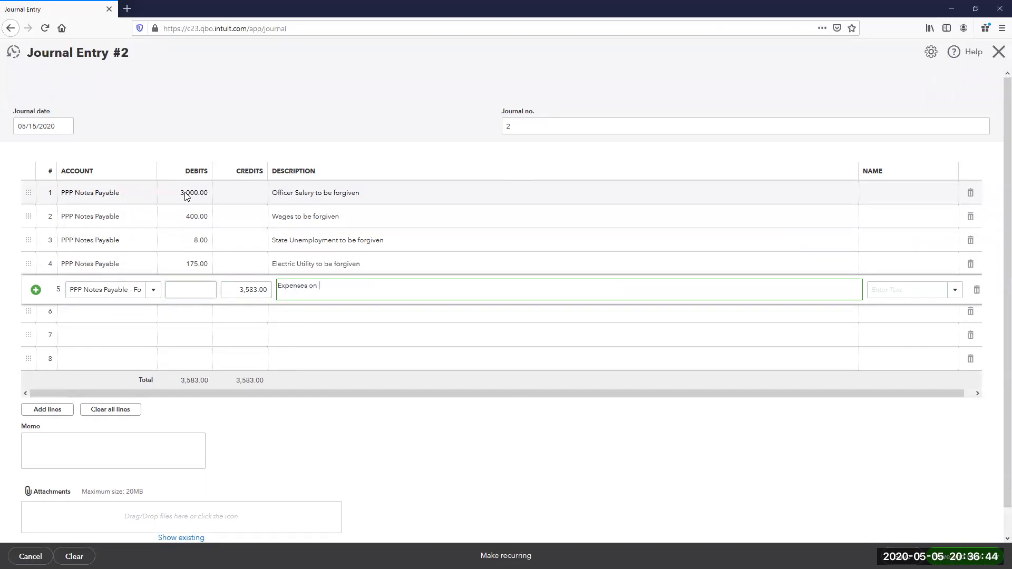
{"action": "type", "text": "penses on 05/15/2020 to be forgiven"}
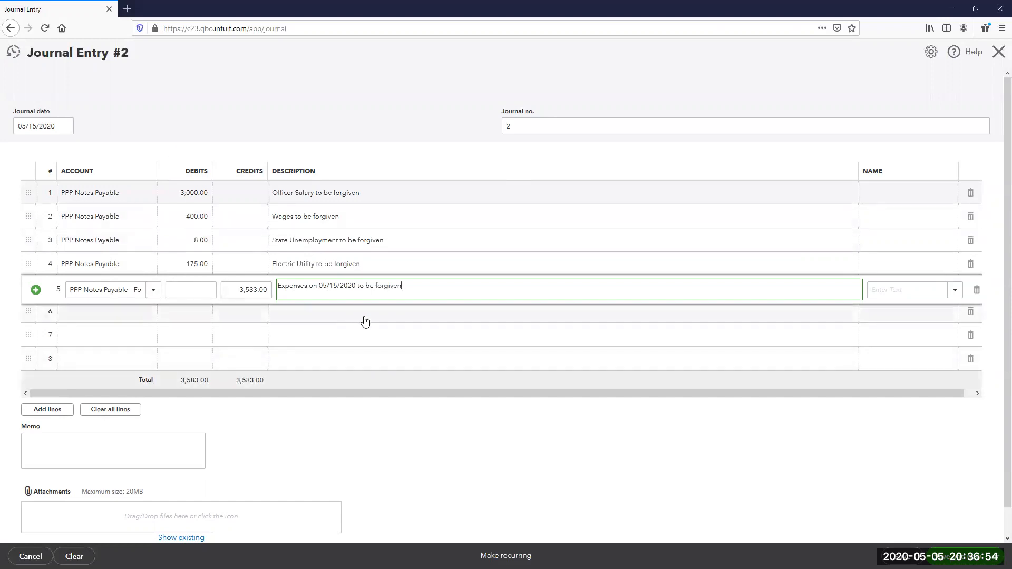
{"action": "left_click", "coordinate": [902, 556]}
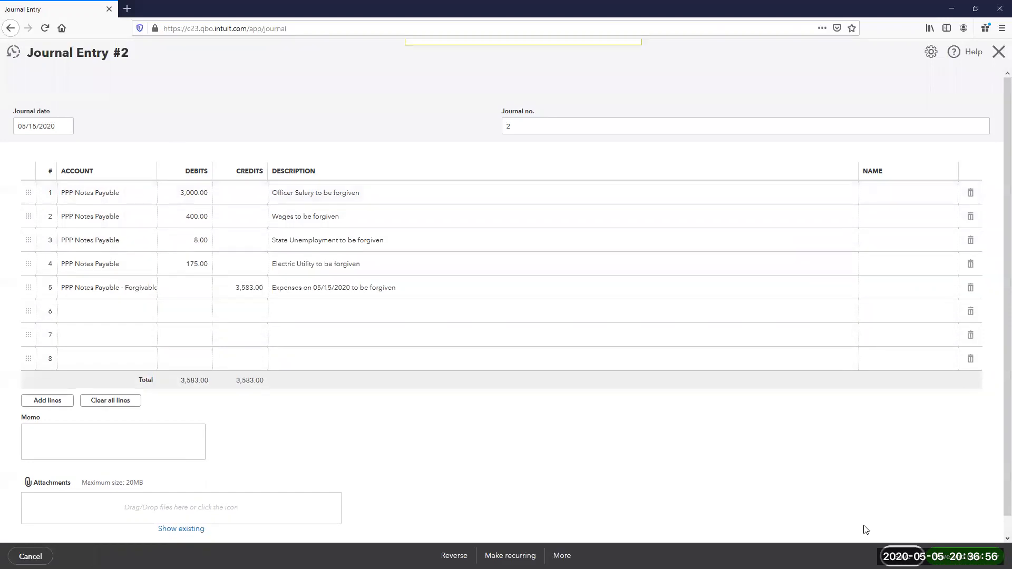
{"action": "left_click", "coordinate": [997, 53]}
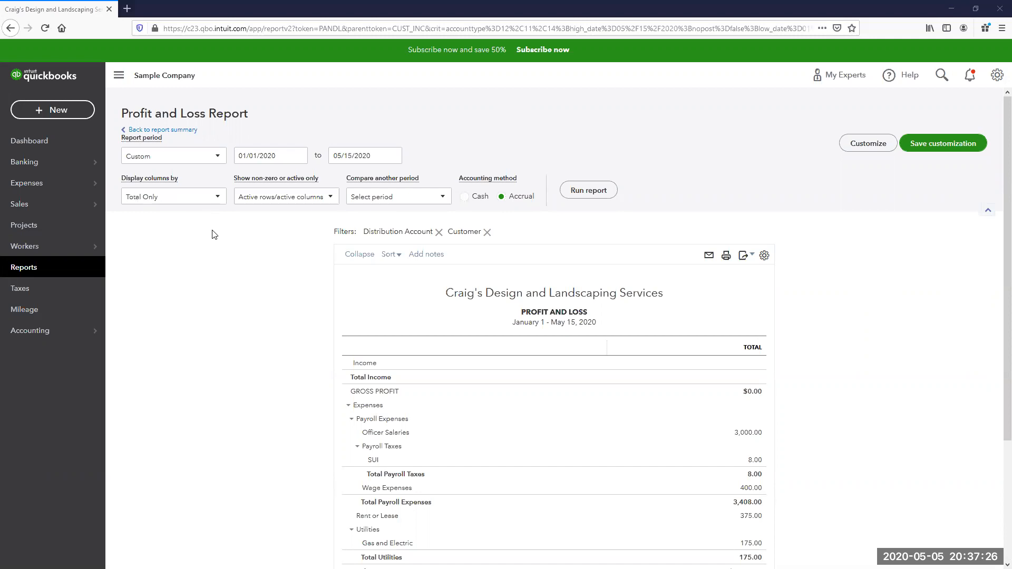
- Open the + New menu to show the transaction types that can be created
{"action": "left_click", "coordinate": [81, 115]}
- Start a journal entry dated 05/31/2020 crediting Accrued Interest Payable - PPP 20.83, described 'May Accreed Interest on PPP'
{"action": "left_click", "coordinate": [439, 211]}
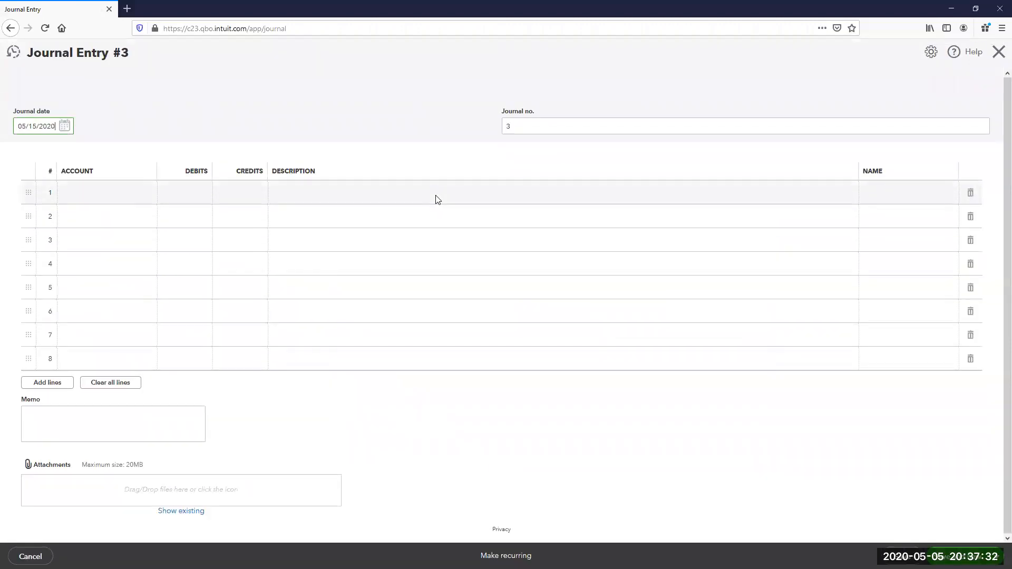
{"action": "key", "text": "BackSpace"}
{"action": "key", "text": "BackSpace"}
{"action": "key", "text": "BackSpace"}
{"action": "key", "text": "BackSpace"}
{"action": "key", "text": "BackSpace"}
{"action": "key", "text": "BackSpace"}
{"action": "key", "text": "BackSpace"}
{"action": "type", "text": "31/2020"}
{"action": "key", "text": "Tab"}
{"action": "key", "text": "Tab"}
{"action": "type", "text": "Accr"}
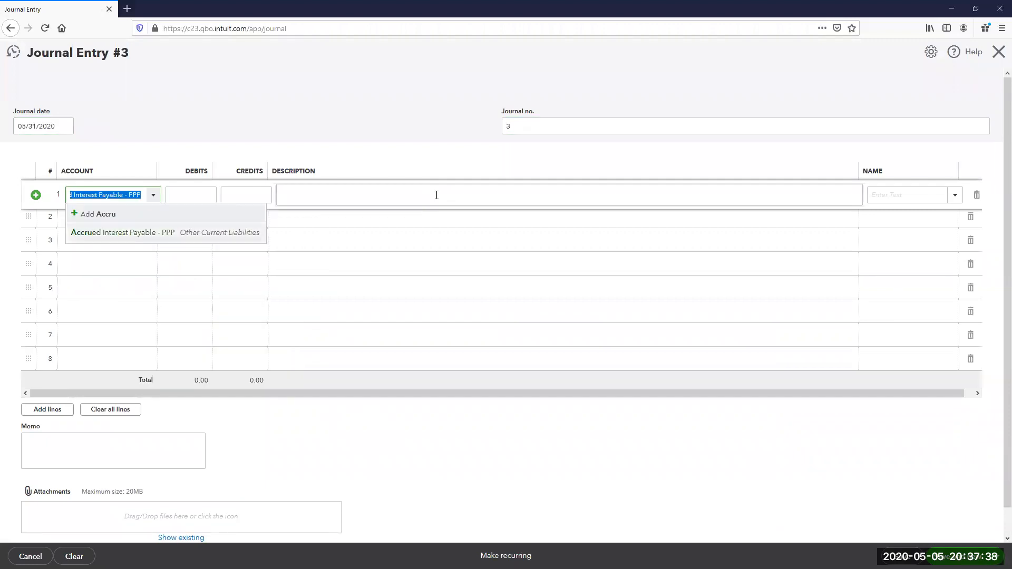
{"action": "key", "text": "Tab"}
{"action": "key", "text": "Tab"}
{"action": "type", "text": "20.83"}
{"action": "key", "text": "Tab"}
{"action": "type", "text": "May A"}
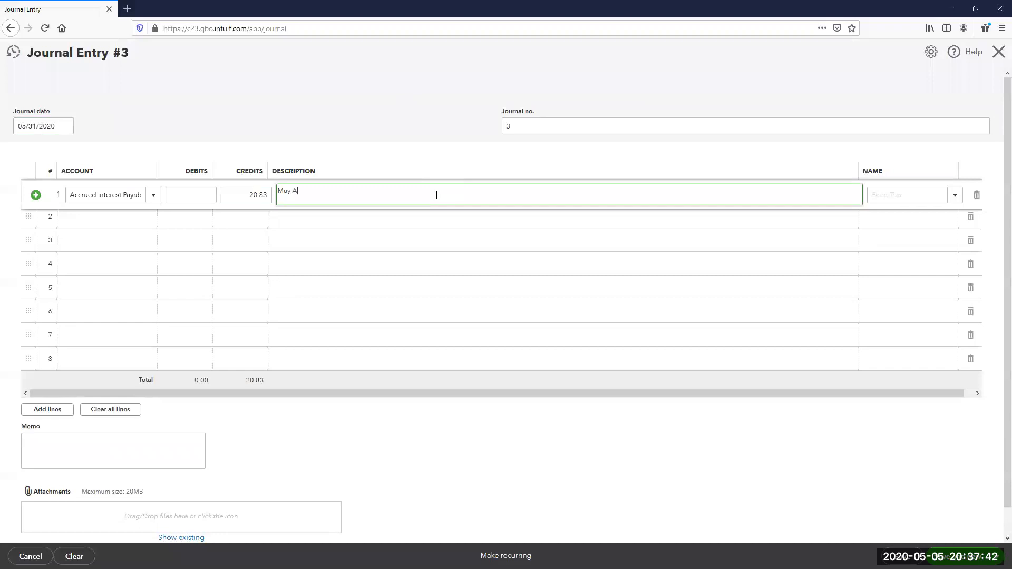
{"action": "type", "text": "ccreed Interest on PPP"}
{"action": "key", "text": "Tab"}
{"action": "key", "text": "Tab"}
- Enter 'Interest Paid' as the account on line 2 of the journal entry
{"action": "type", "text": "Int"}
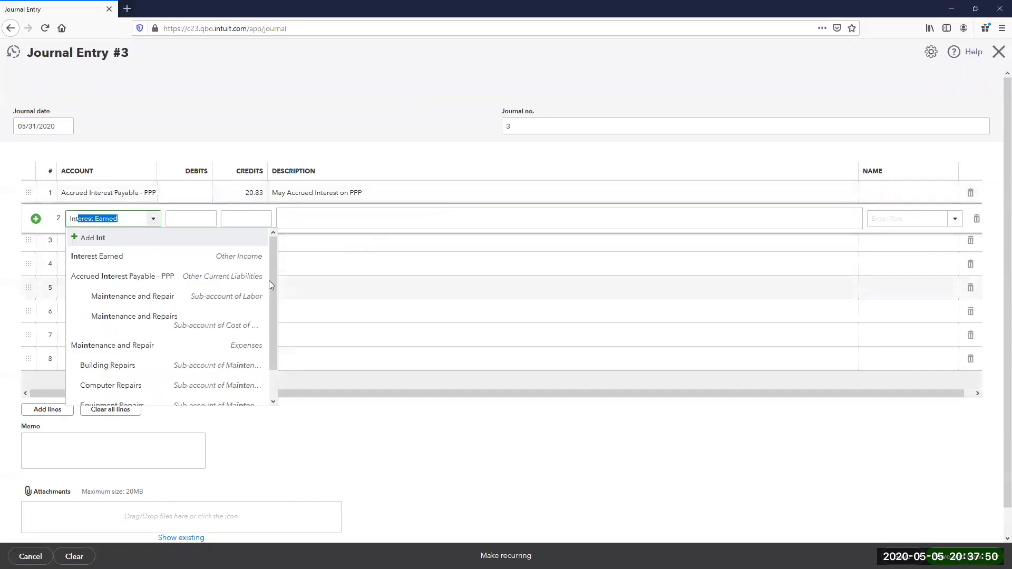
{"action": "scroll", "coordinate": [271, 327], "scroll_direction": "down", "scroll_amount": 1}
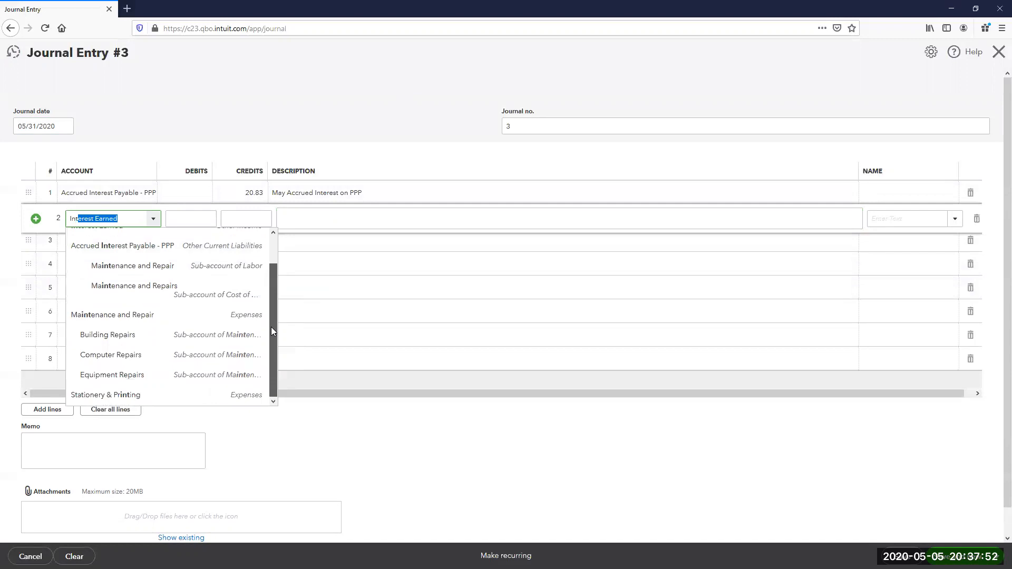
{"action": "scroll", "coordinate": [278, 252], "scroll_direction": "up", "scroll_amount": 1}
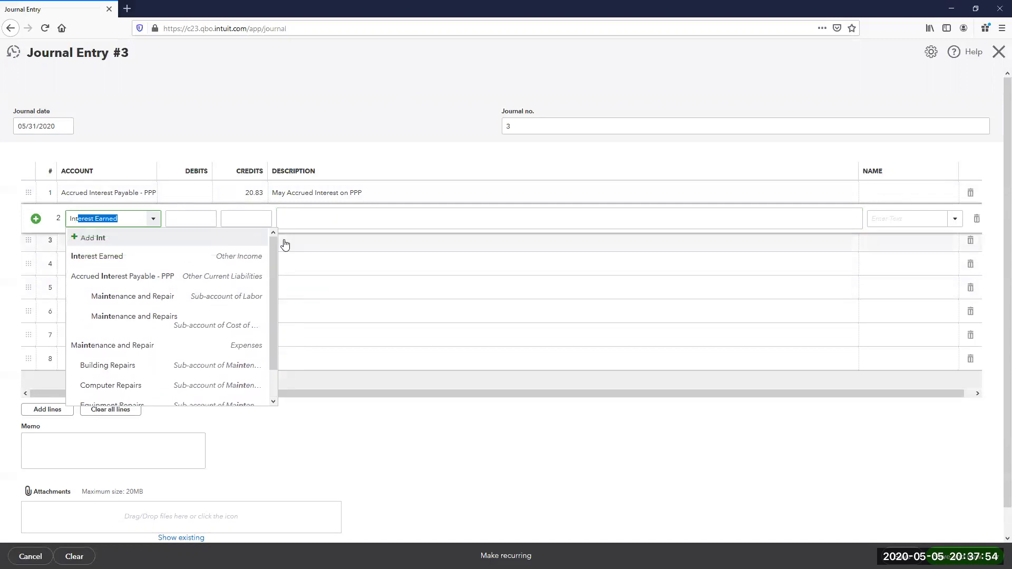
{"action": "type", "text": "ee"}
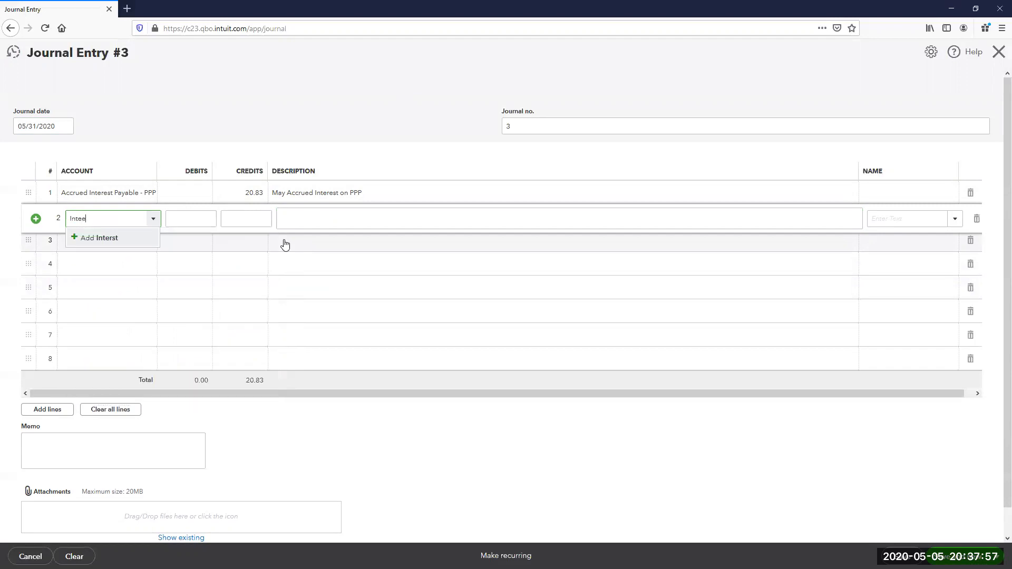
{"action": "key", "text": "BackSpace"}
{"action": "type", "text": "rest P"}
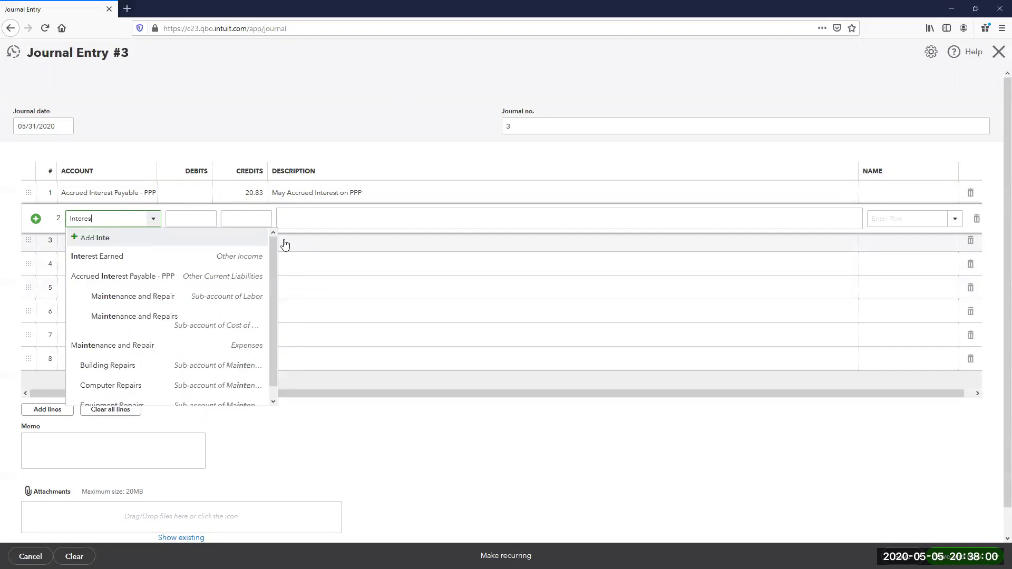
{"action": "key", "text": "BackSpace"}
{"action": "key", "text": "BackSpace"}
{"action": "key", "text": "BackSpace"}
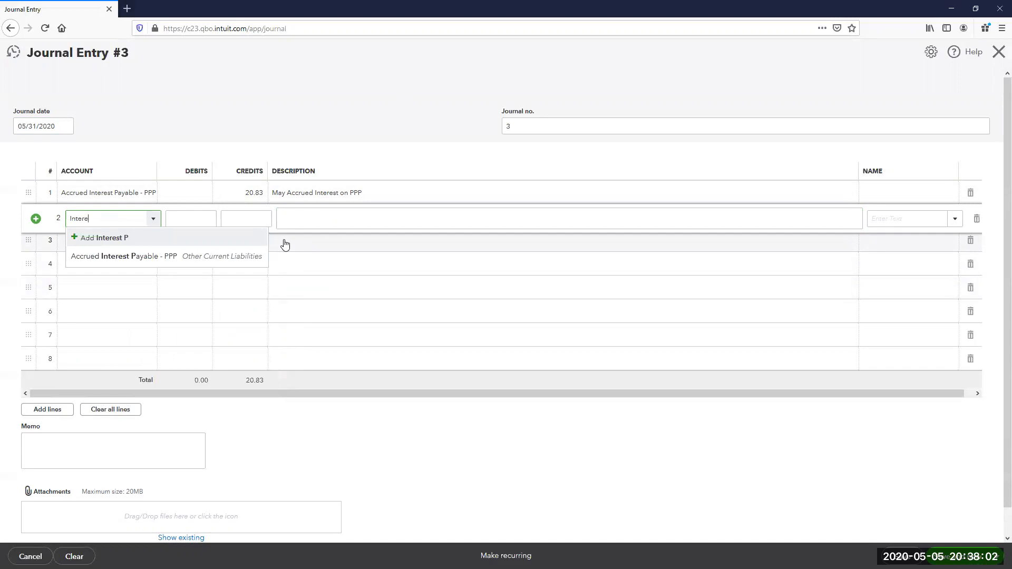
{"action": "key", "text": "BackSpace"}
{"action": "key", "text": "BackSpace"}
{"action": "type", "text": "nre"}
{"action": "key", "text": "BackSpace"}
{"action": "key", "text": "BackSpace"}
{"action": "type", "text": "terest"}
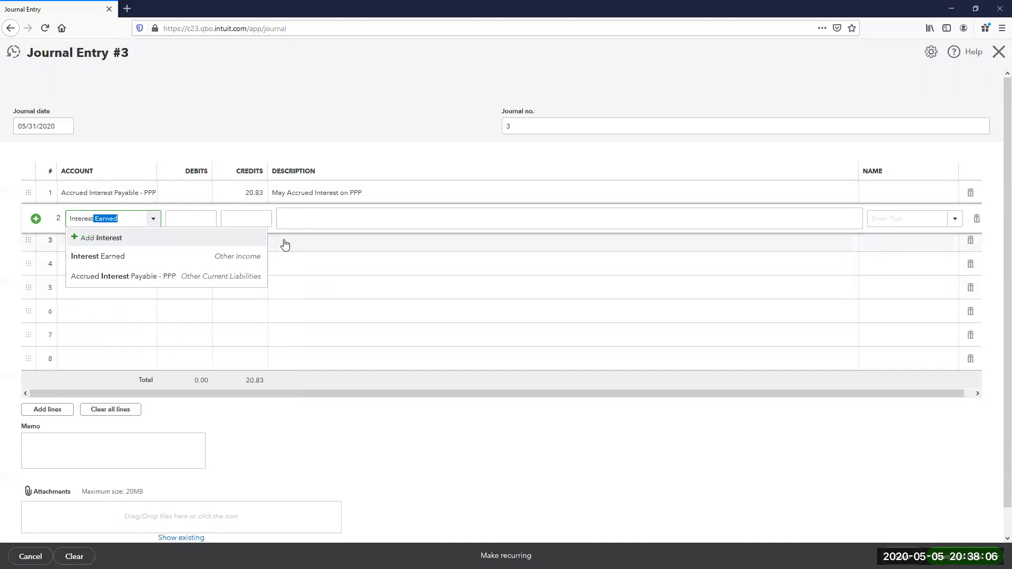
{"action": "key", "text": "BackSpace"}
{"action": "key", "text": "BackSpace"}
{"action": "key", "text": "BackSpace"}
{"action": "key", "text": "BackSpace"}
{"action": "key", "text": "BackSpace"}
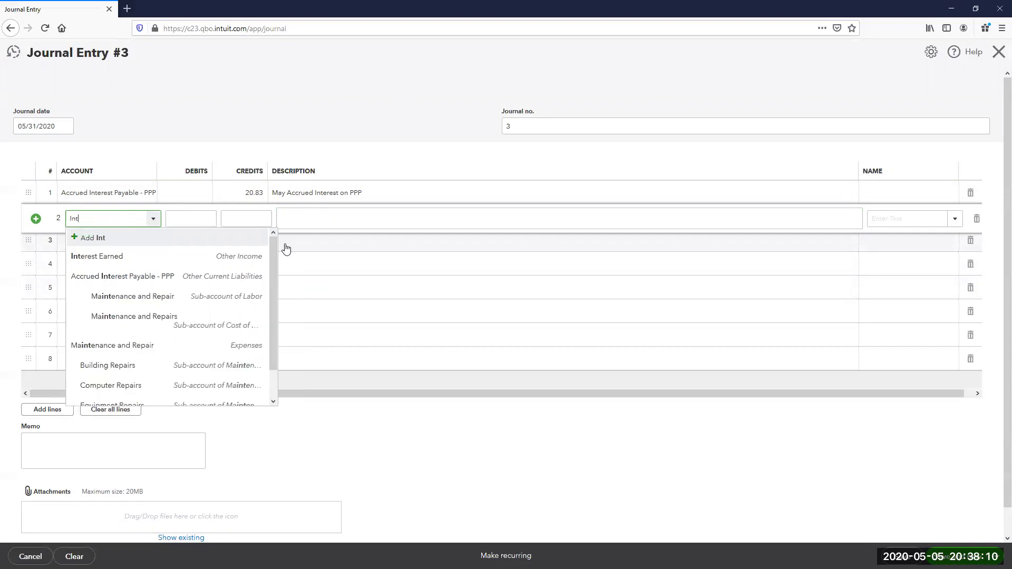
{"action": "left_click_drag", "start_coordinate": [274, 262], "coordinate": [274, 235]}
{"action": "type", "text": "e"}
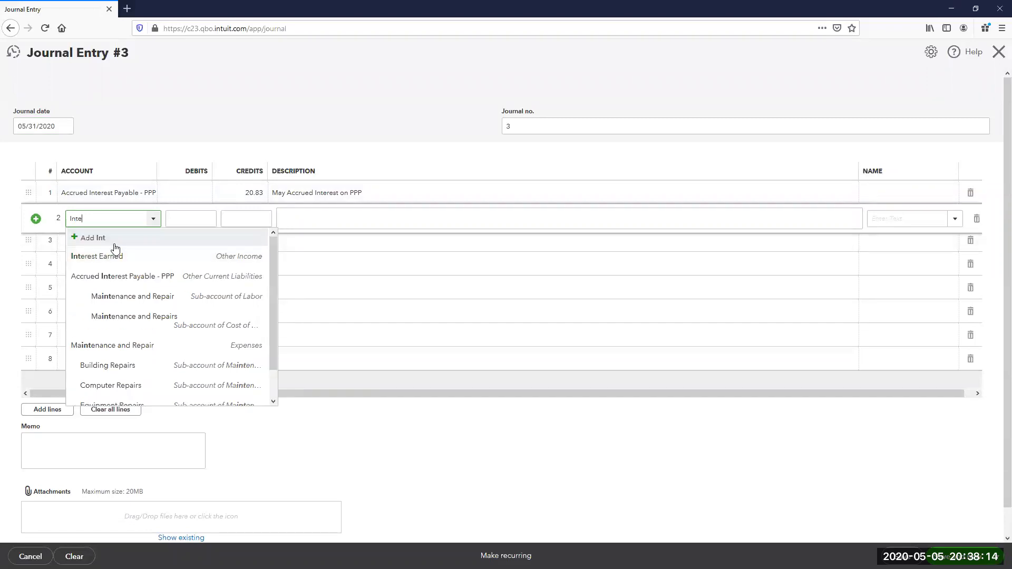
{"action": "type", "text": "s"}
{"action": "key", "text": "BackSpace"}
{"action": "type", "text": "rest Paid"}
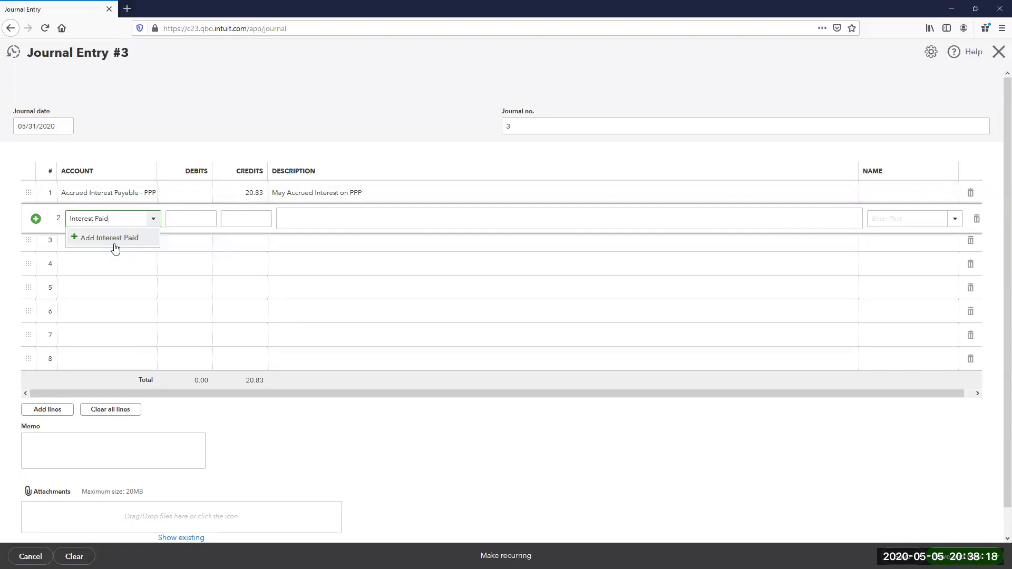
- Create the Interest Paid account as Other Expense with detail type Other Miscellaneous Expense
{"action": "left_click", "coordinate": [150, 236]}
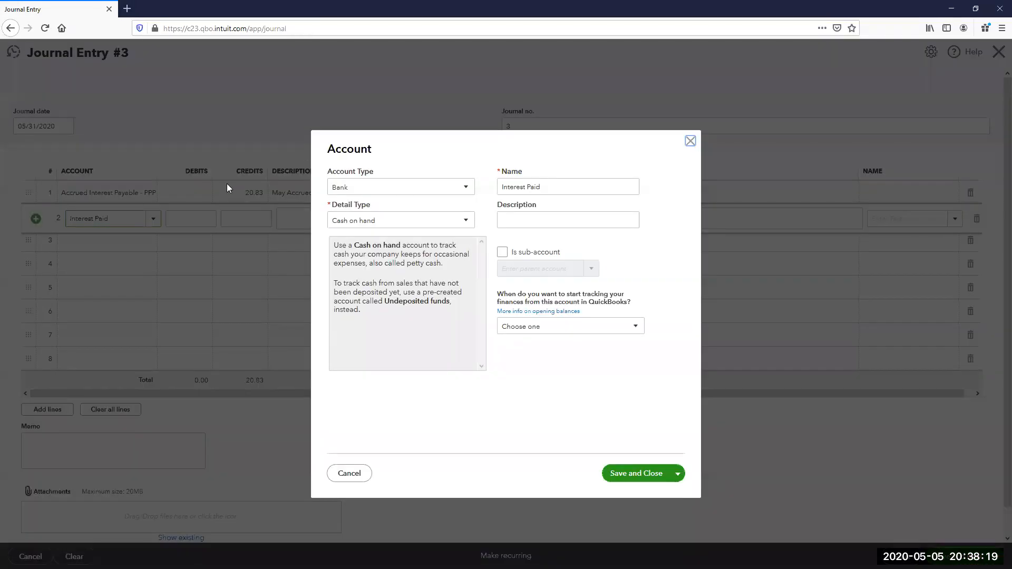
{"action": "left_click", "coordinate": [397, 189]}
{"action": "scroll", "coordinate": [392, 350], "scroll_direction": "down", "scroll_amount": 1}
{"action": "left_click", "coordinate": [380, 356]}
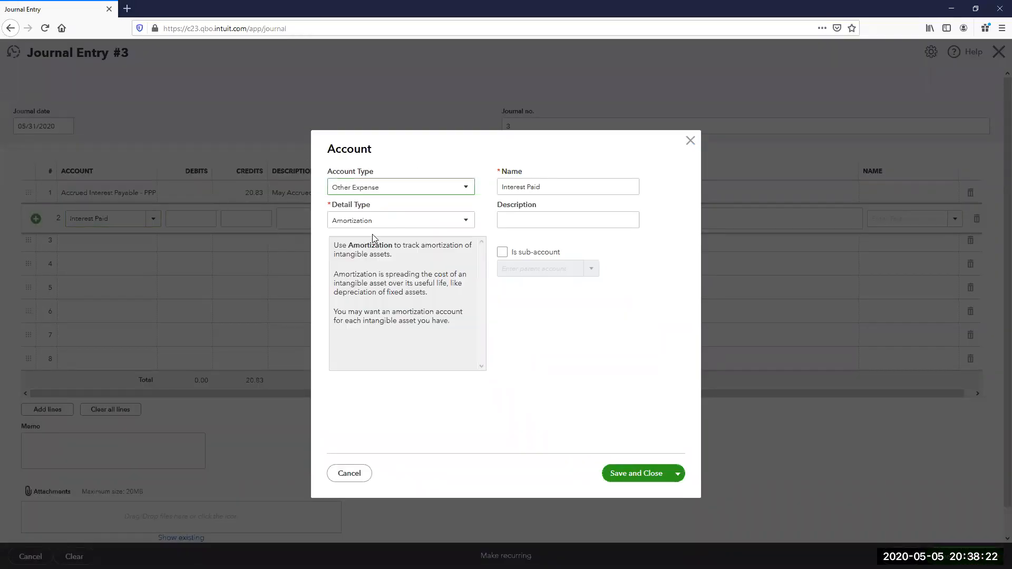
{"action": "left_click", "coordinate": [372, 221]}
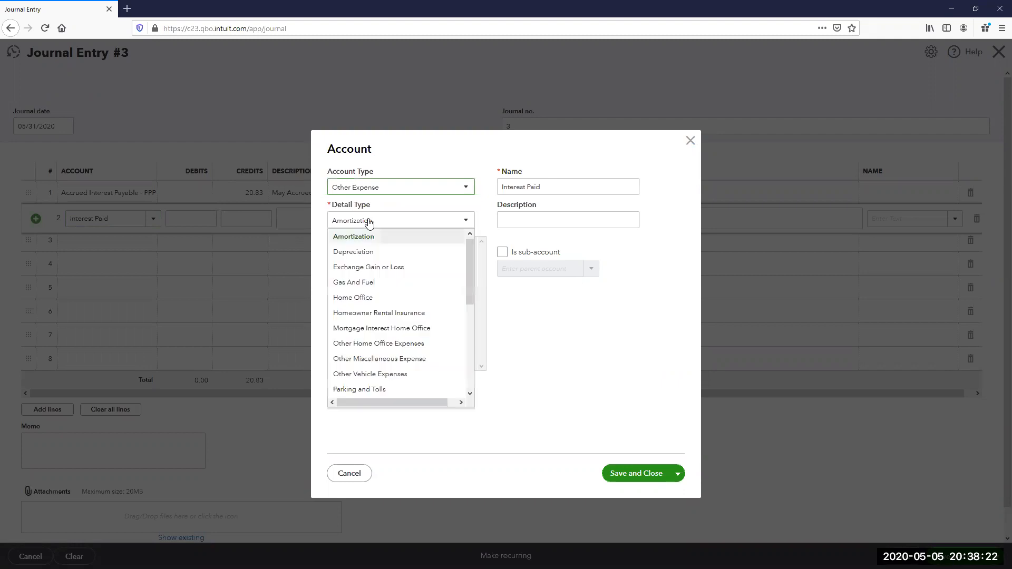
{"action": "left_click", "coordinate": [381, 359]}
{"action": "left_click", "coordinate": [630, 473]}
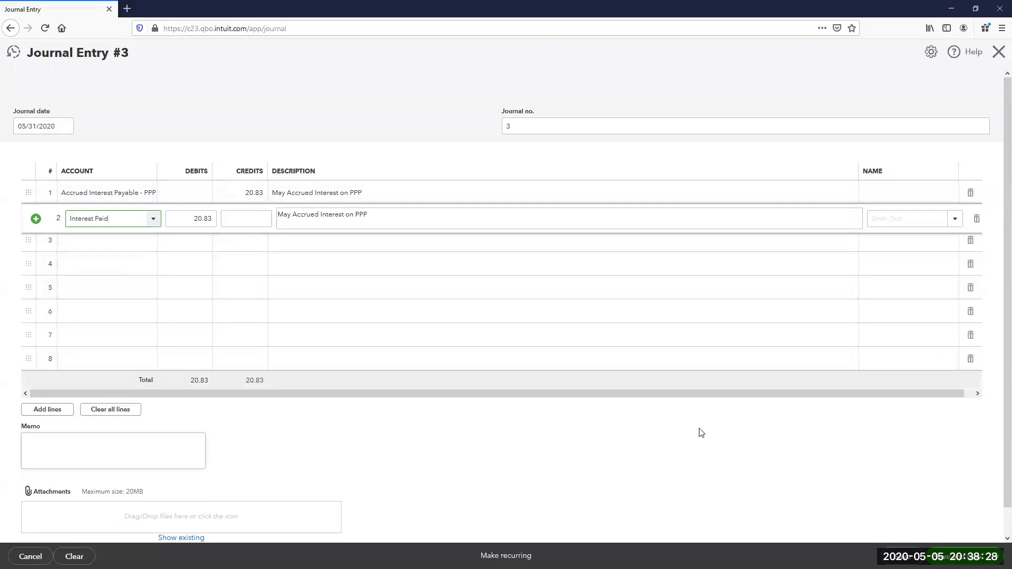
- Record the 20.83 Interest Paid debit, save Journal Entry #3, and go to Reports
{"action": "left_click", "coordinate": [902, 557]}
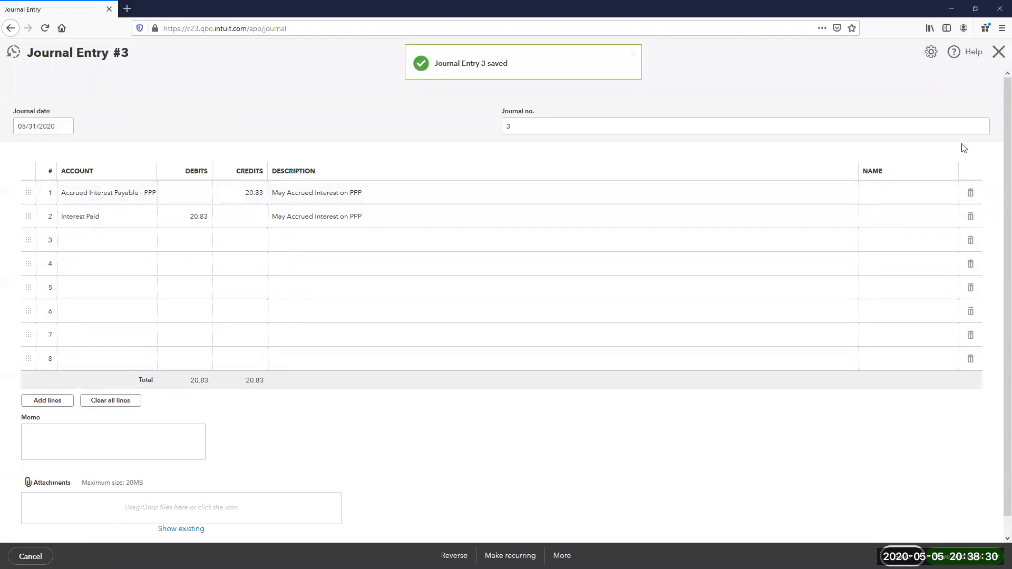
{"action": "left_click", "coordinate": [999, 62]}
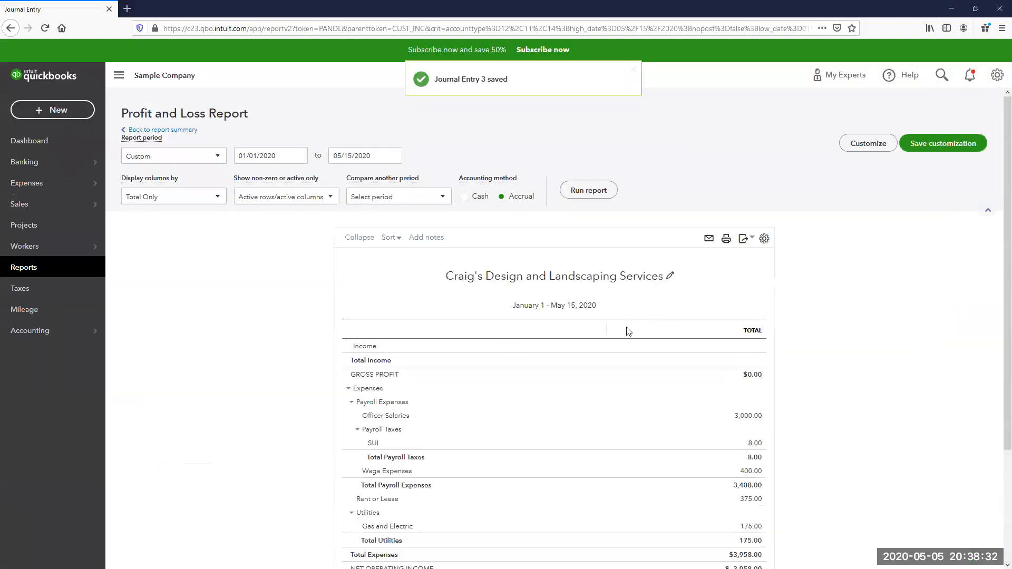
{"action": "left_click", "coordinate": [29, 268]}
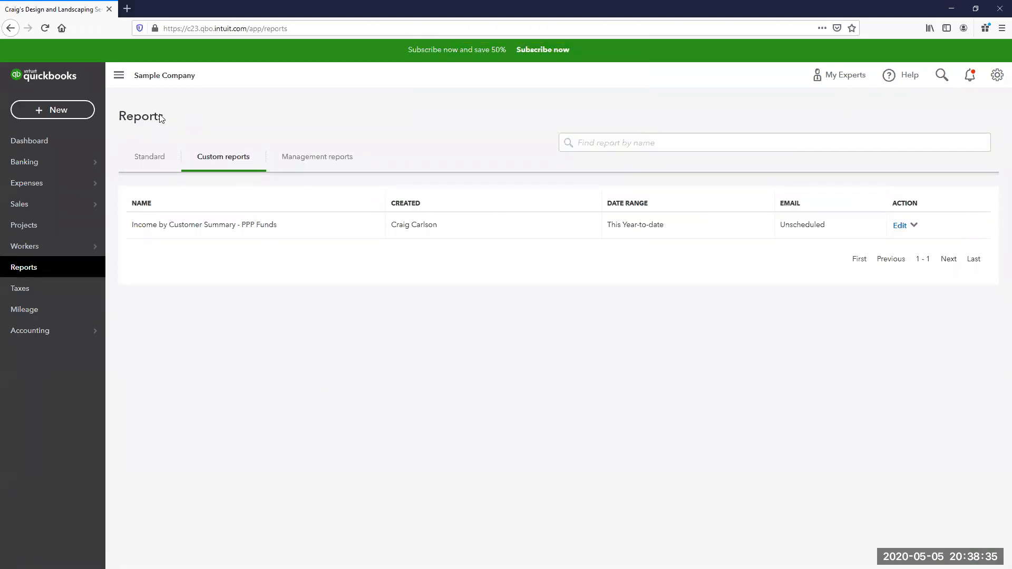
- Run the standard Balance Sheet for This Month (May 2020) and scroll to Liabilities and Equity
{"action": "left_click", "coordinate": [152, 158]}
{"action": "left_click", "coordinate": [140, 251]}
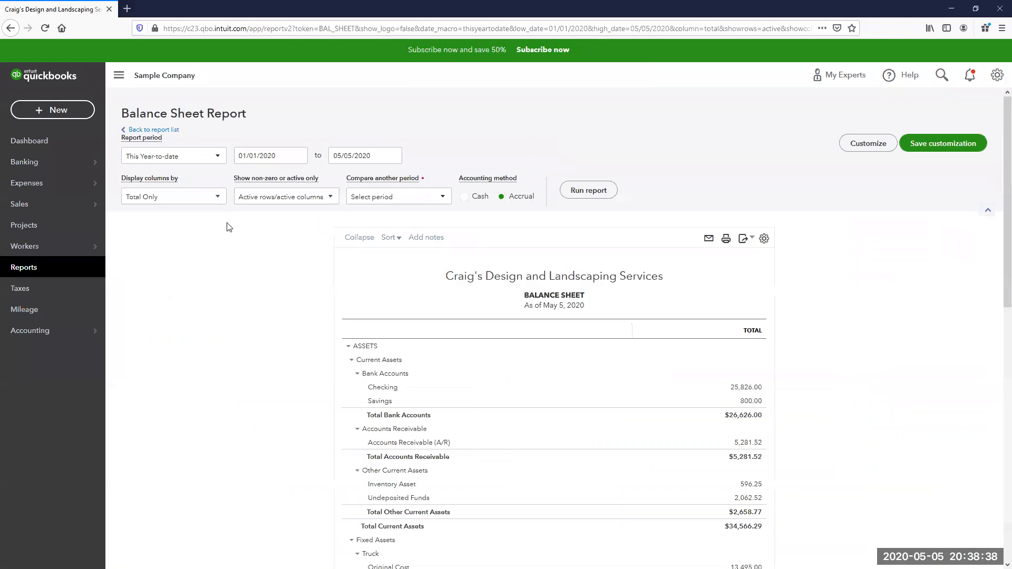
{"action": "left_click", "coordinate": [186, 156]}
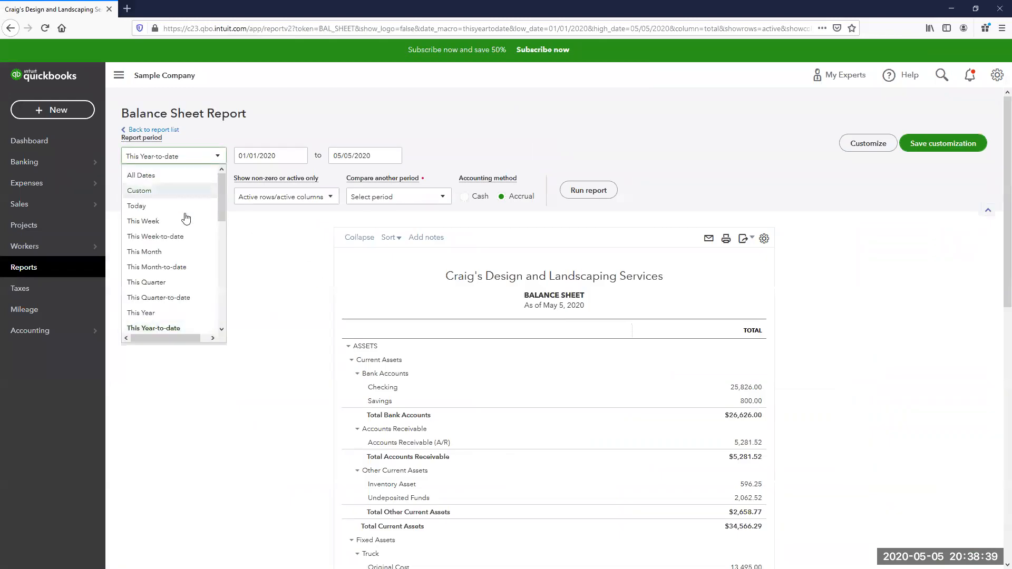
{"action": "left_click", "coordinate": [158, 252]}
{"action": "left_click", "coordinate": [588, 190]}
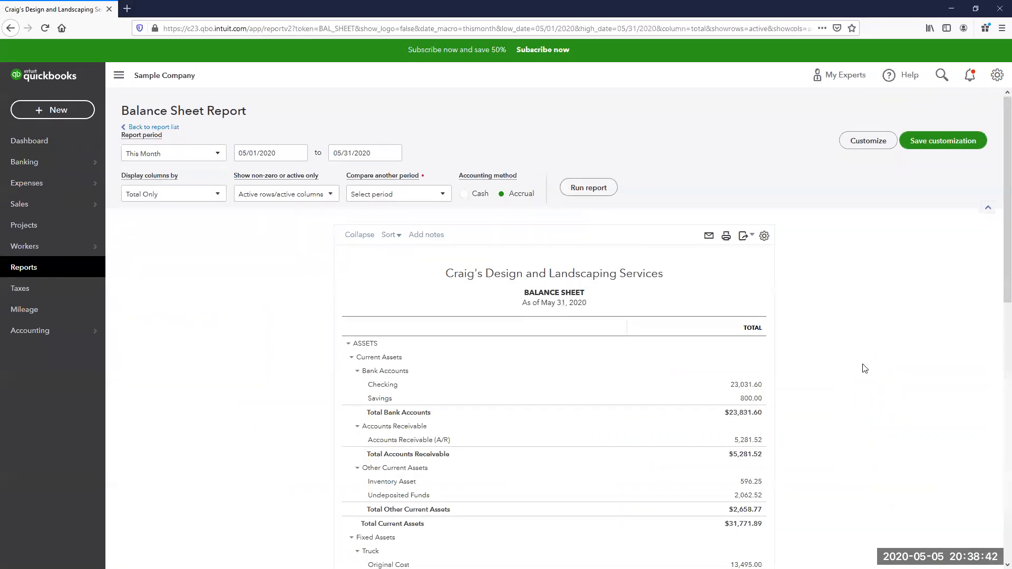
{"action": "scroll", "coordinate": [864, 369], "scroll_direction": "down", "scroll_amount": 7}
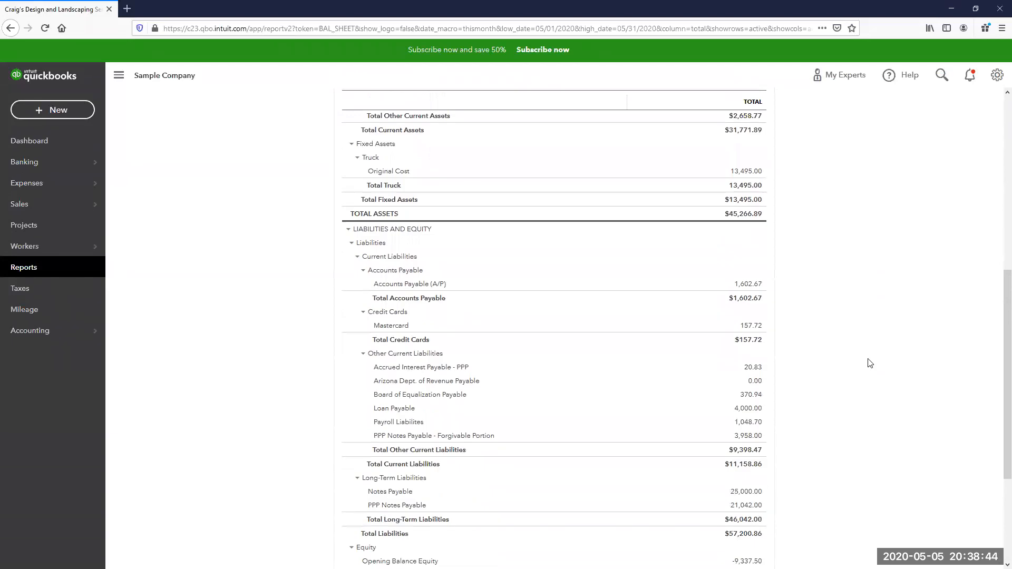
{"action": "scroll", "coordinate": [849, 365], "scroll_direction": "down", "scroll_amount": 3}
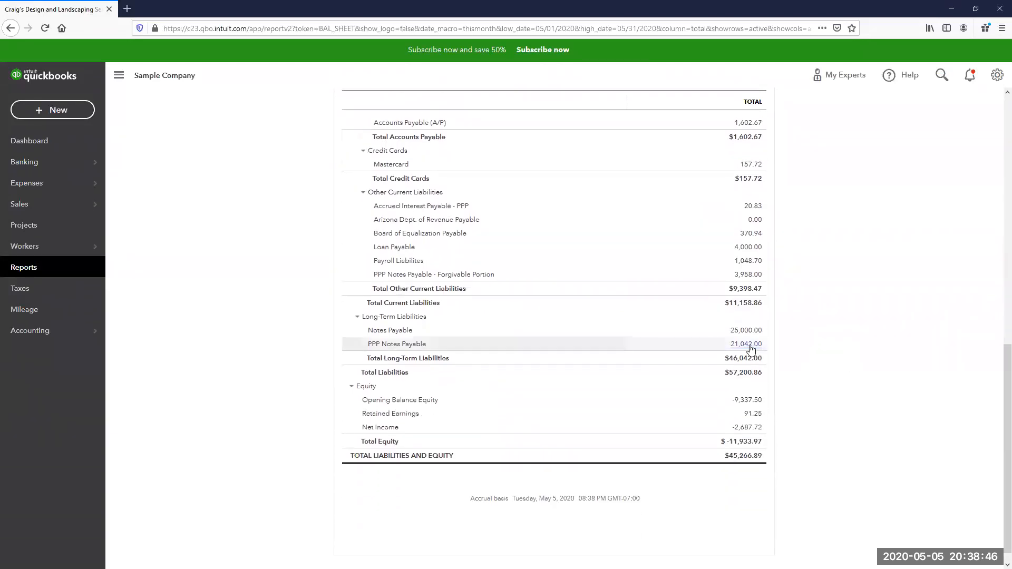